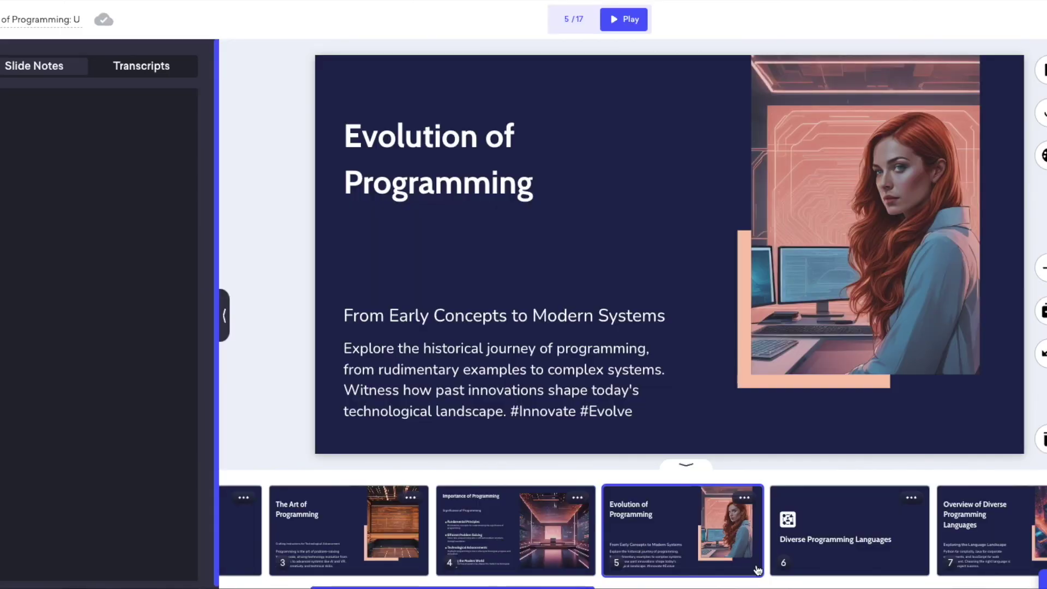
pyautogui.click(832, 564)
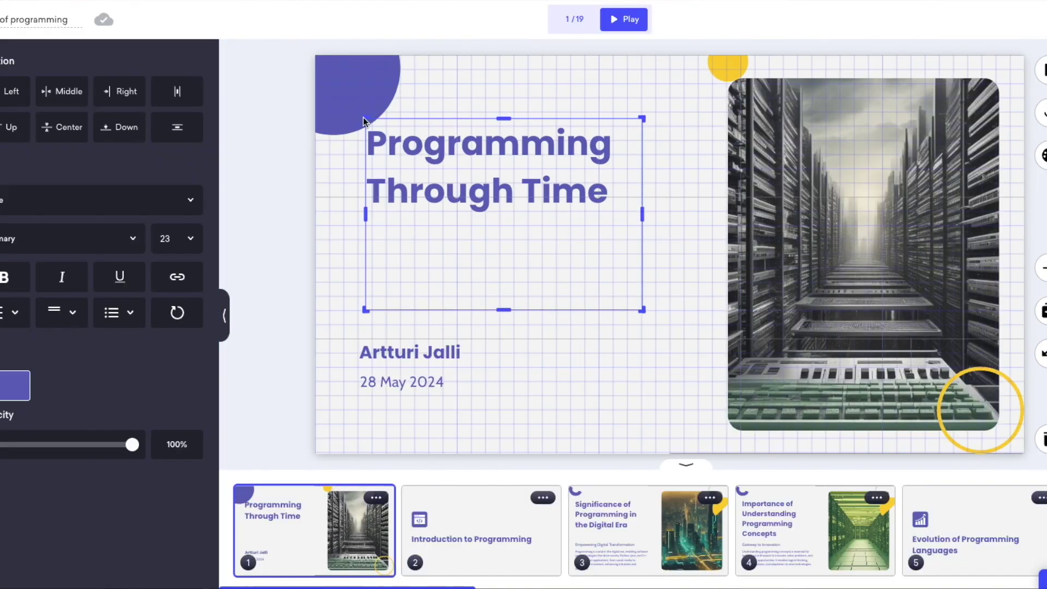
# Step: Resize and reposition the "Programming Through Time" title text box on the first slide
pyautogui.moveTo(363, 121); pyautogui.dragTo(379, 132)
pyautogui.moveTo(531, 157); pyautogui.dragTo(506, 169)
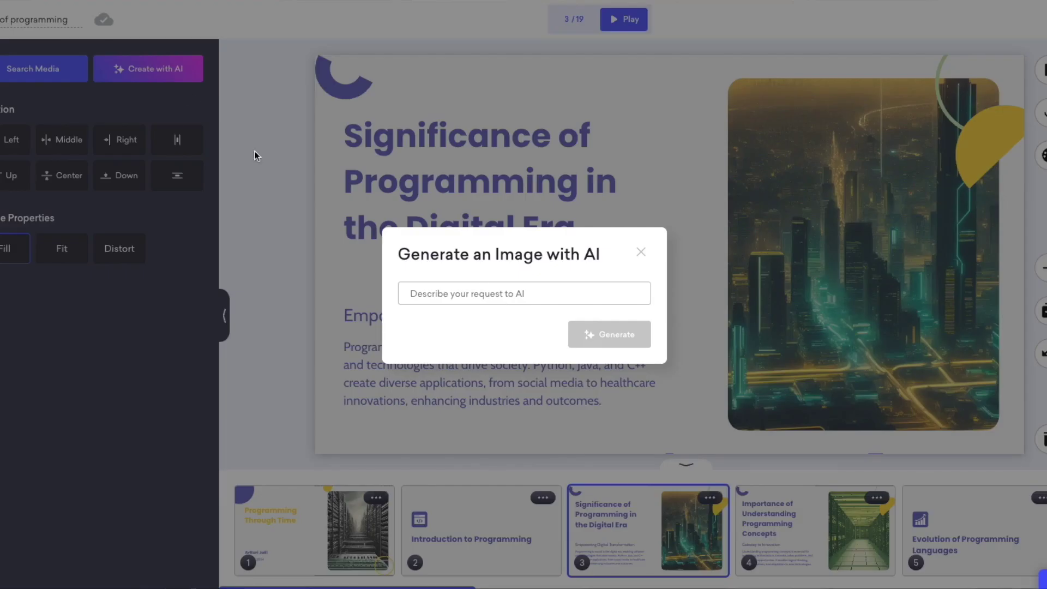
# Step: Generate an AI image for the "Significance of Programming in the Digital Era" slide using the prompt "Compure"
pyautogui.write('Compure')
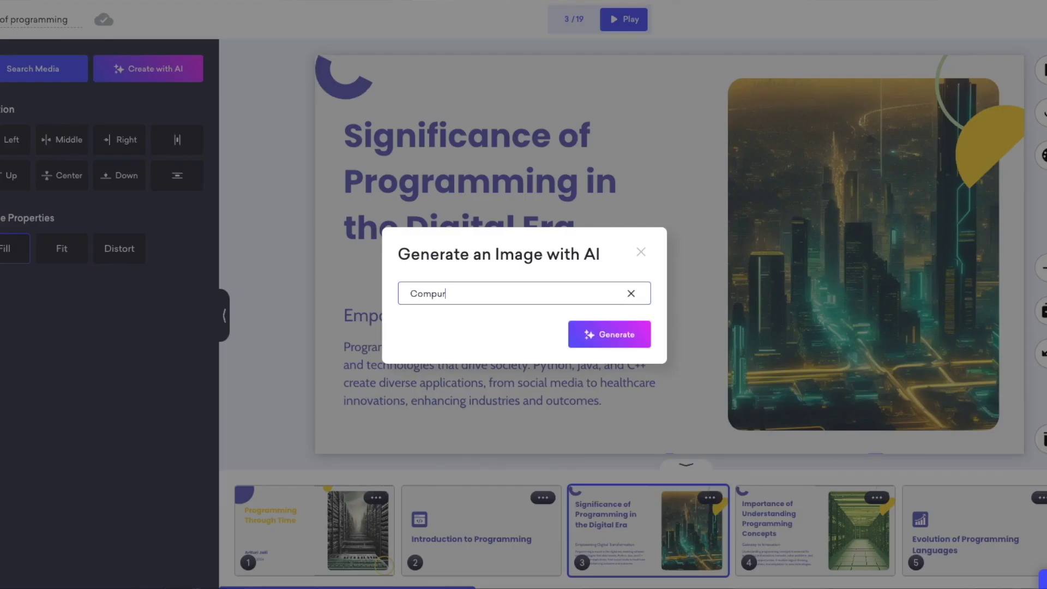
pyautogui.click(588, 332)
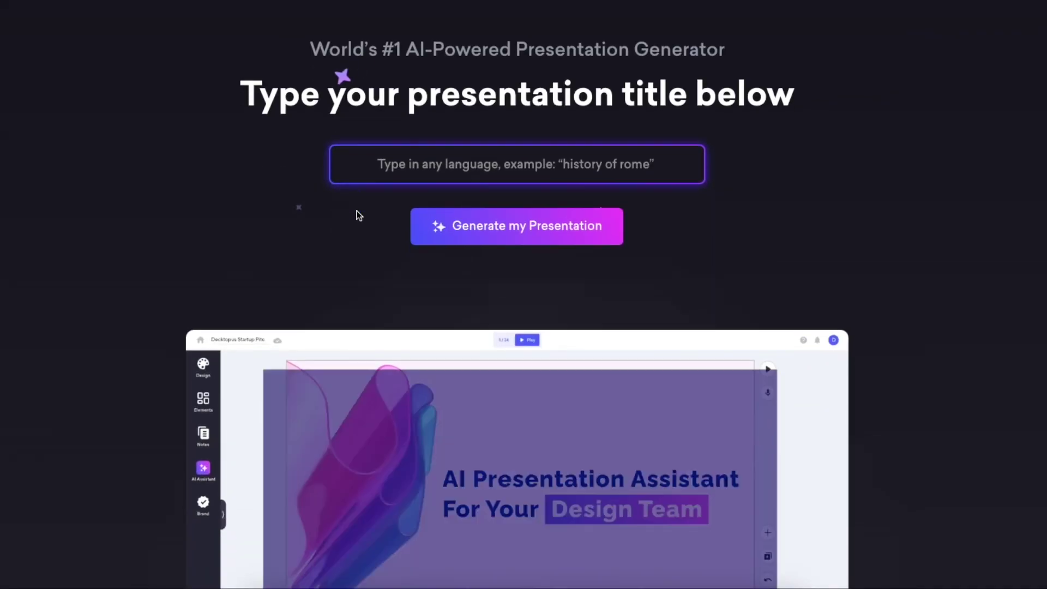
# Step: Start generating a new presentation titled "History of programming" from the Decktopus homepage
pyautogui.scroll(-3, 357, 211)
pyautogui.scroll(3, 297, 257)
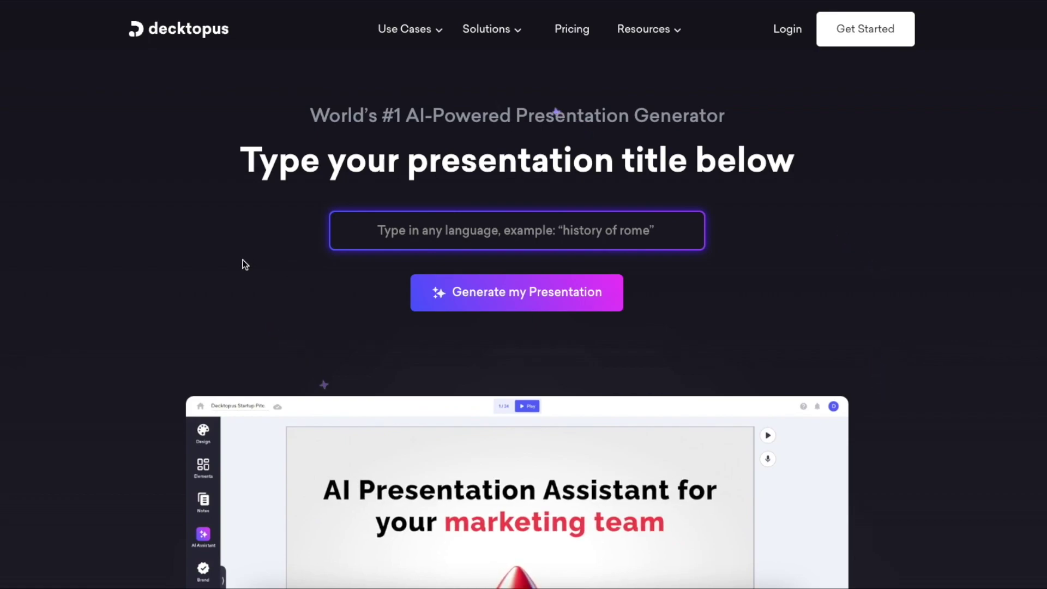
pyautogui.scroll(-1, 189, 289)
pyautogui.scroll(1, 189, 289)
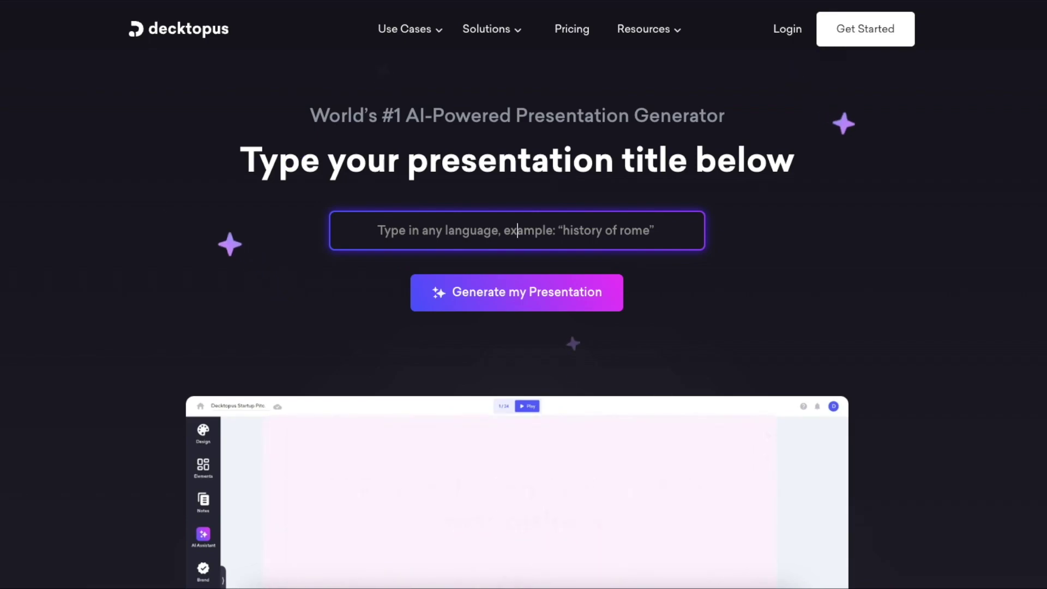
pyautogui.write('History of programming')
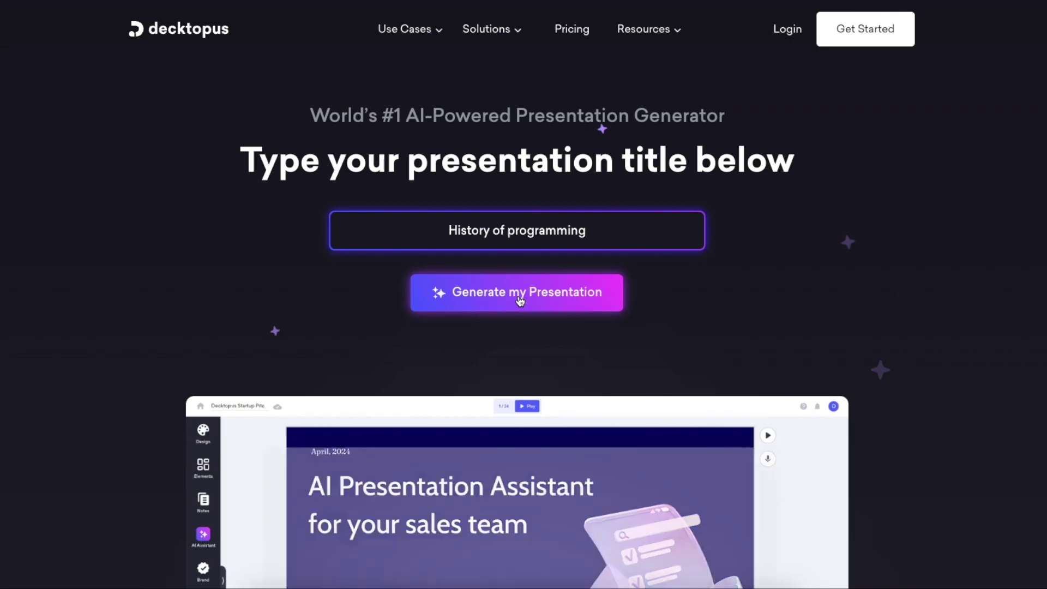
pyautogui.click(517, 298)
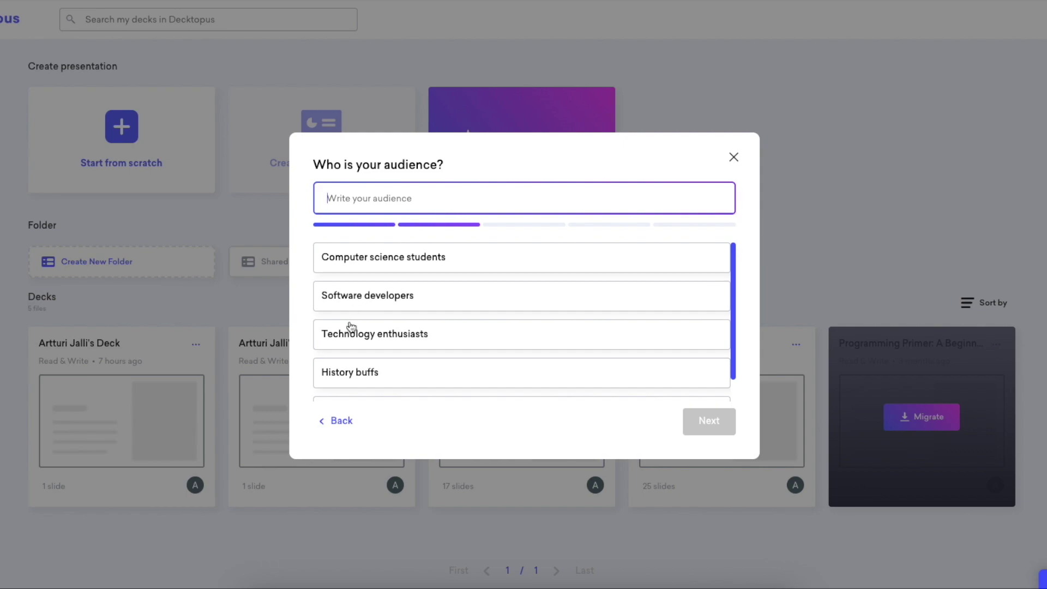
# Step: Choose "Technology enthusiasts" as the presentation's audience and continue to the deck's aim
pyautogui.scroll(-1, 480, 320)
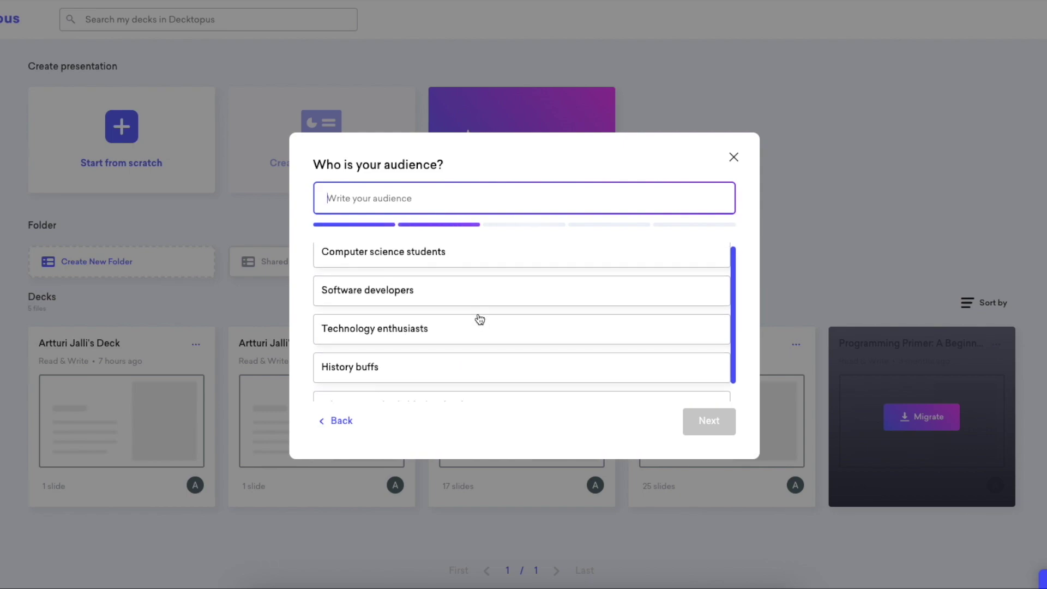
pyautogui.scroll(1, 470, 322)
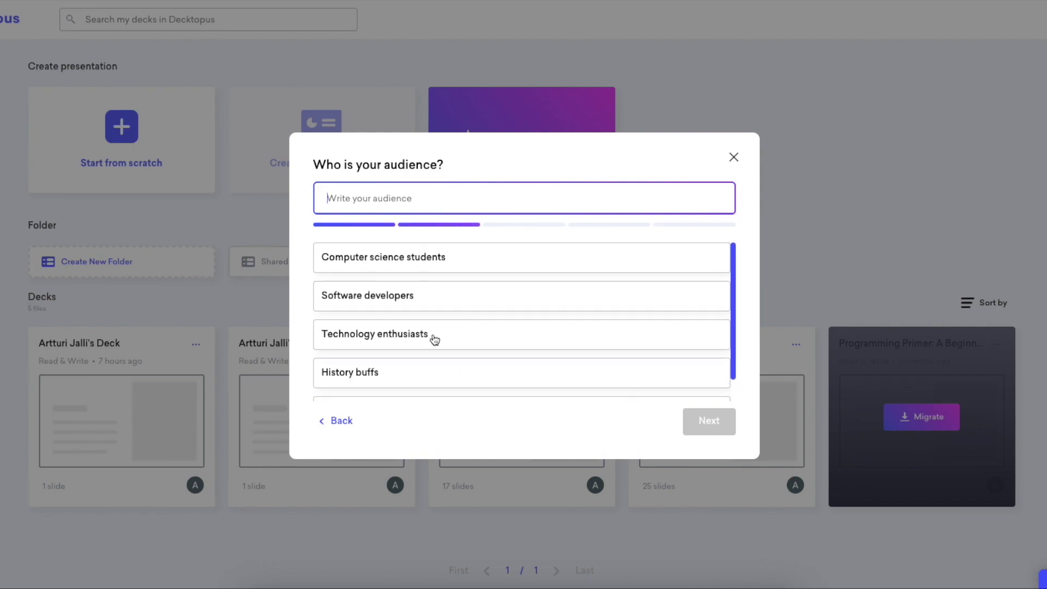
pyautogui.click(399, 339)
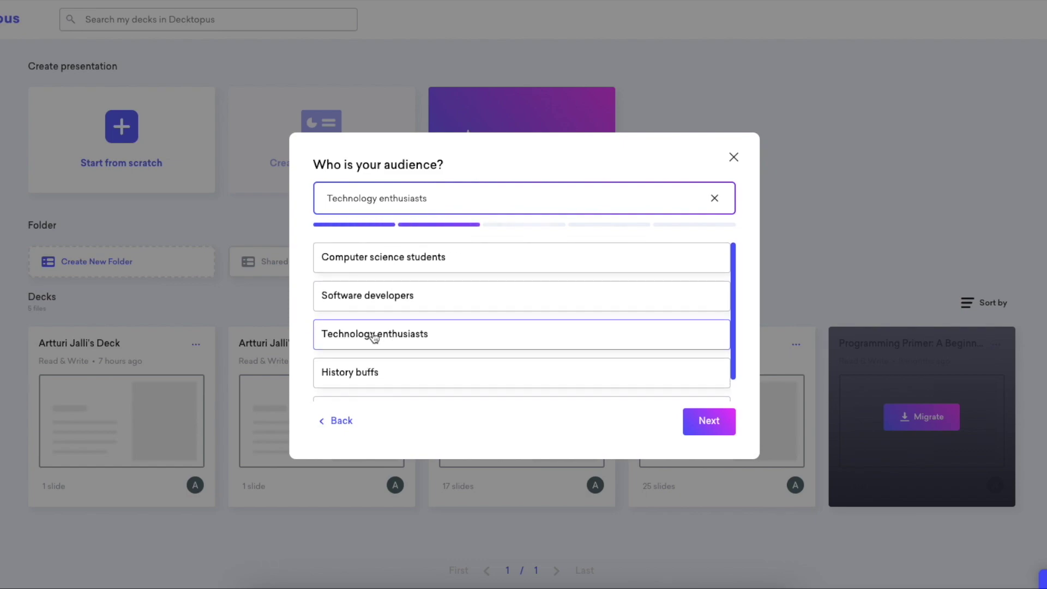
pyautogui.scroll(-1, 405, 332)
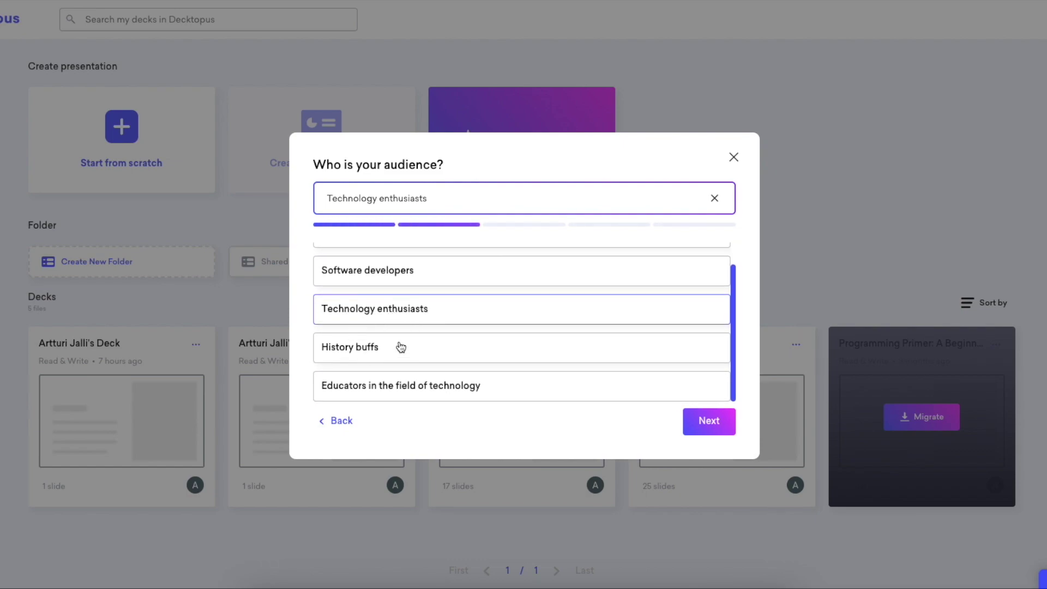
pyautogui.scroll(1, 406, 360)
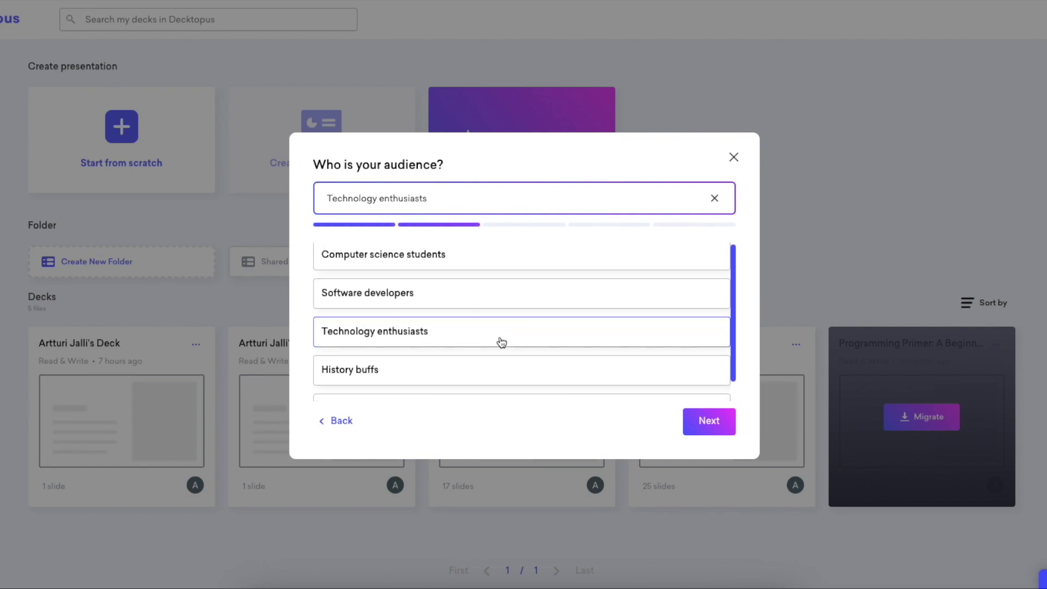
pyautogui.click(695, 417)
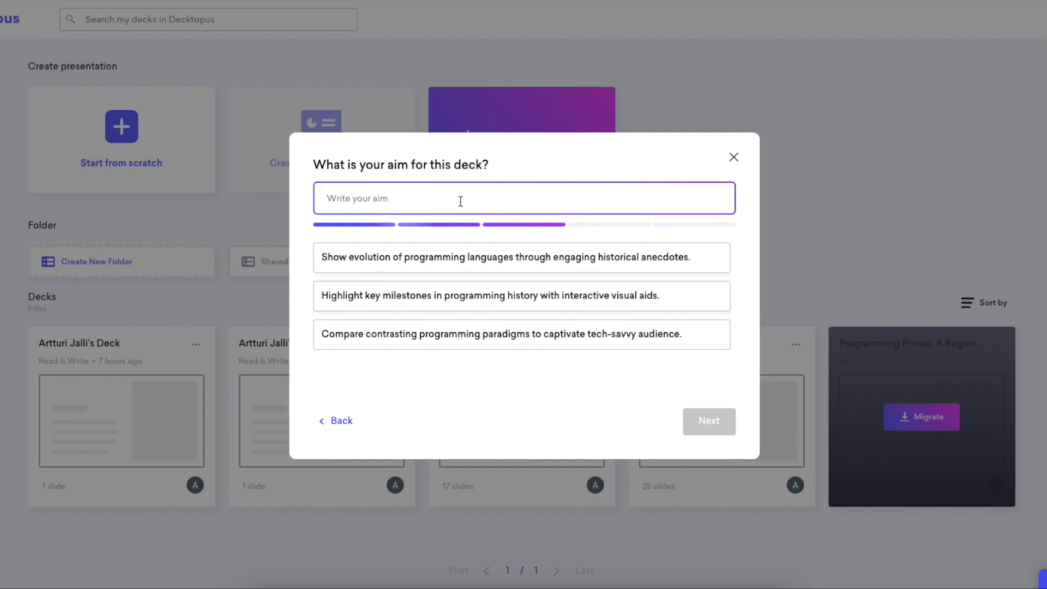
pyautogui.write('gasgdffasdfas f')
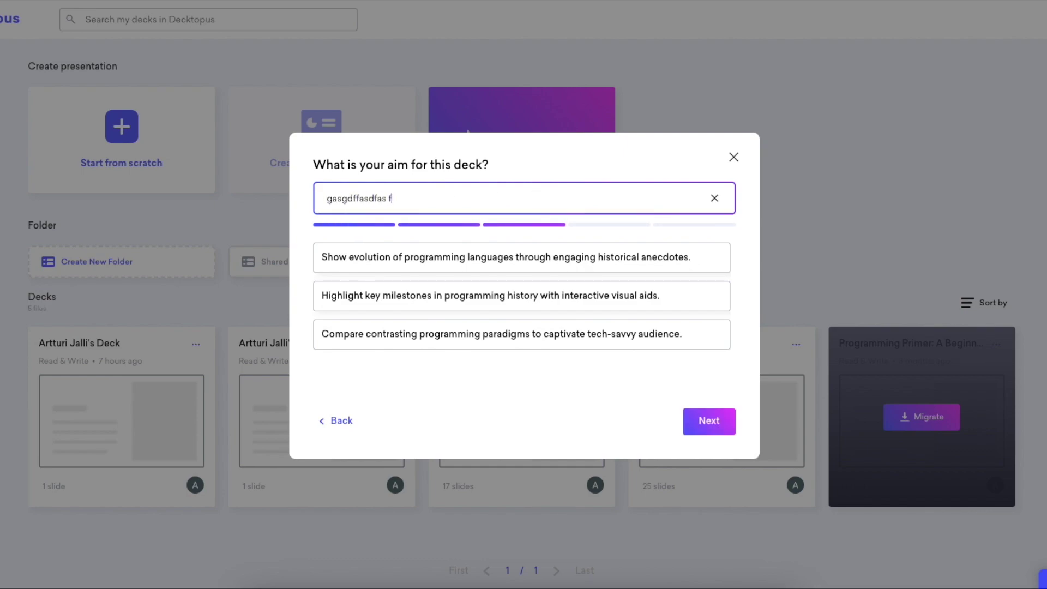
pyautogui.hotkey('ctrl', 'a')
pyautogui.press('BackSpace')
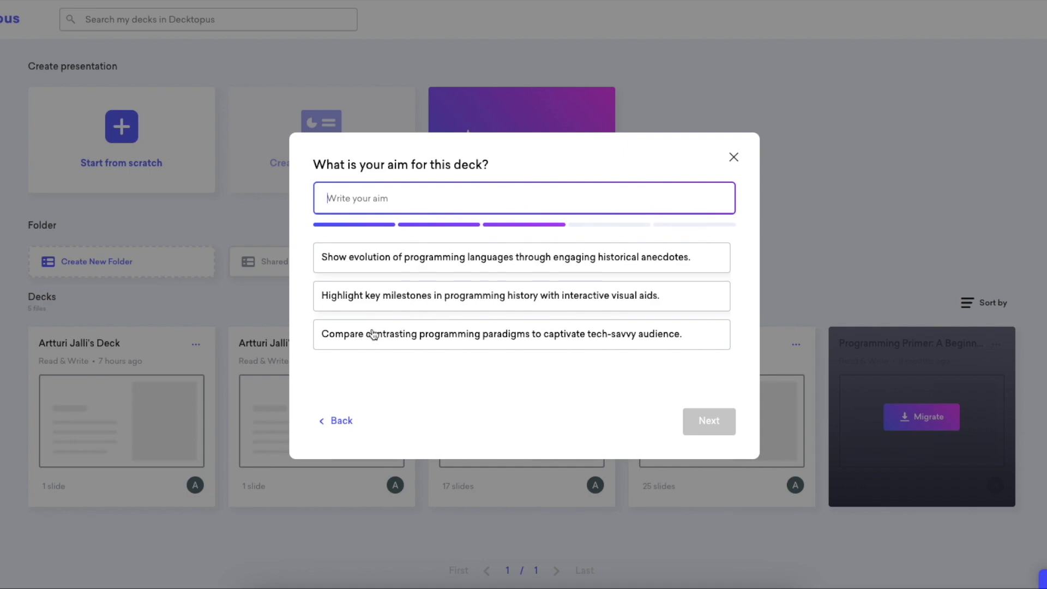
# Step: Set the deck's aim to "Highlight key milestones in programming history with interactive visual aids." and continue to the outline
pyautogui.click(409, 303)
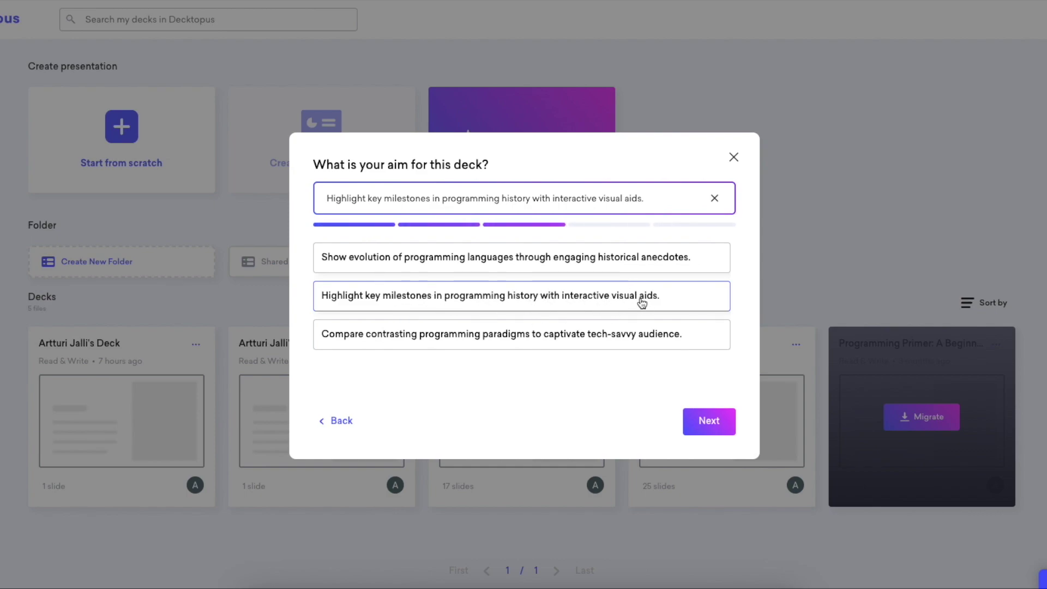
pyautogui.click(725, 427)
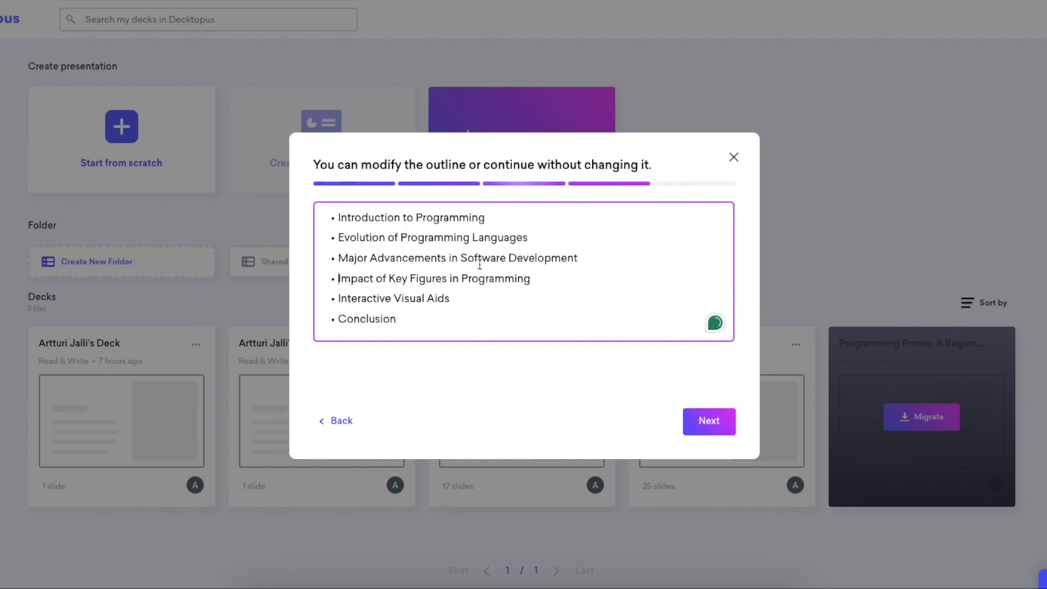
# Step: Review the suggested outline points and accept the outline without changing it
pyautogui.click(501, 218)
pyautogui.click(565, 236)
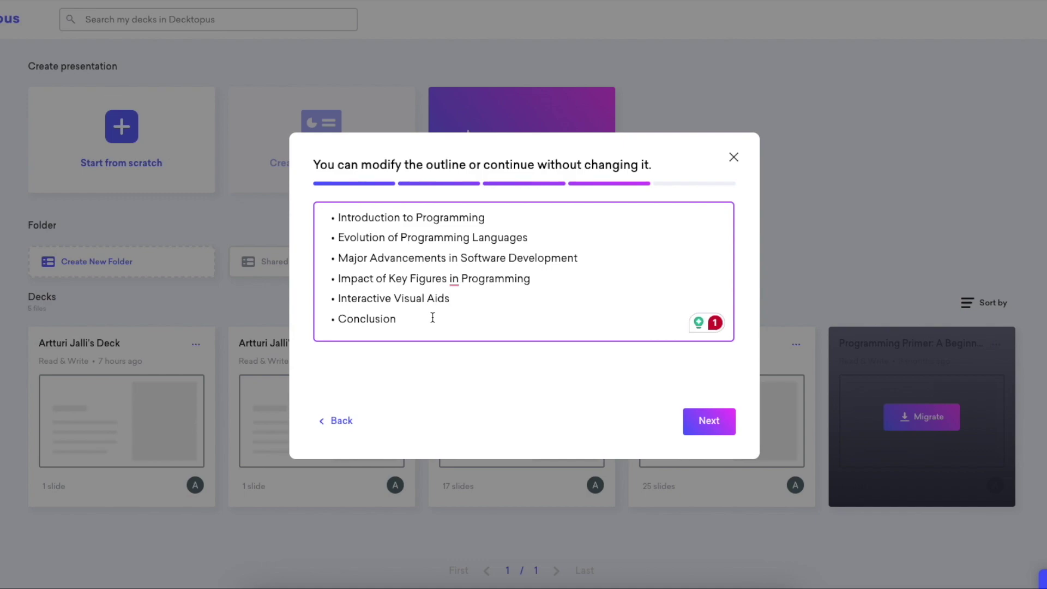
pyautogui.moveTo(444, 315); pyautogui.dragTo(322, 217)
pyautogui.click(505, 297)
pyautogui.moveTo(533, 280); pyautogui.dragTo(313, 280)
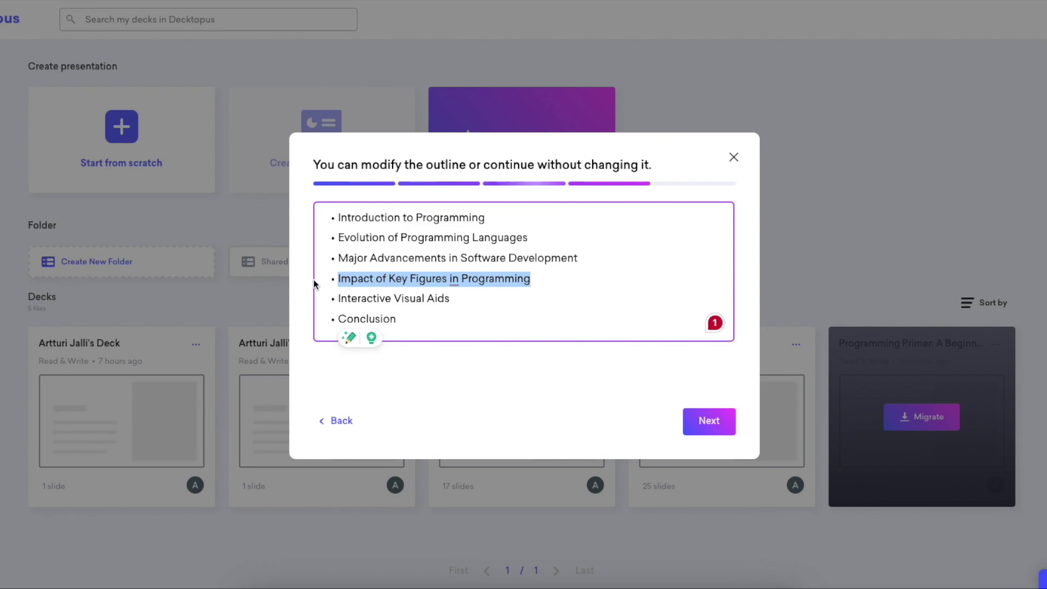
pyautogui.click(570, 279)
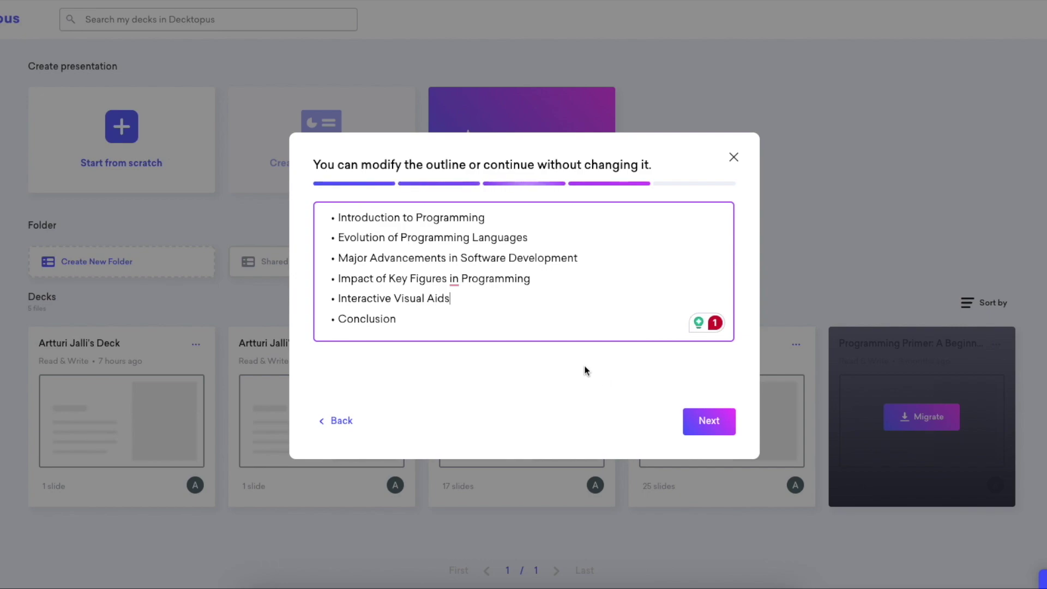
pyautogui.click(705, 426)
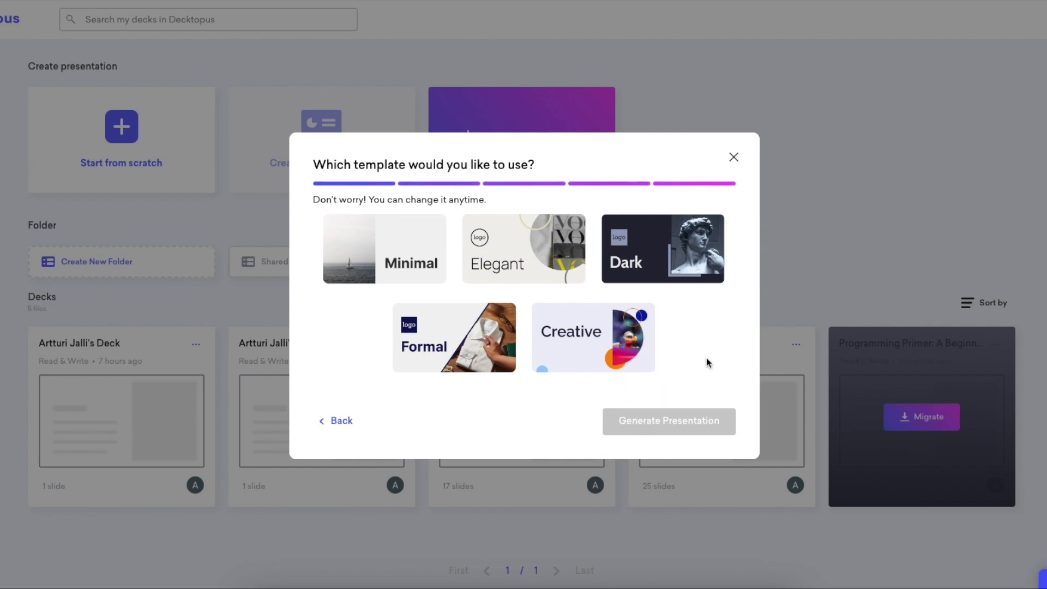
# Step: Generate the presentation with the Creative template and open the new "(AI) History of programming" deck
pyautogui.click(607, 357)
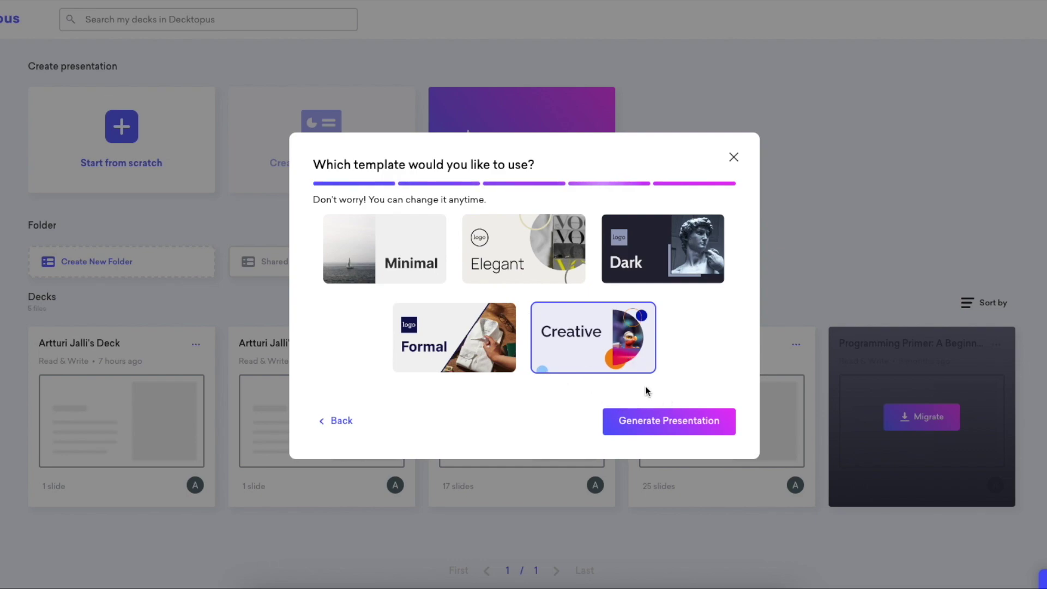
pyautogui.click(664, 427)
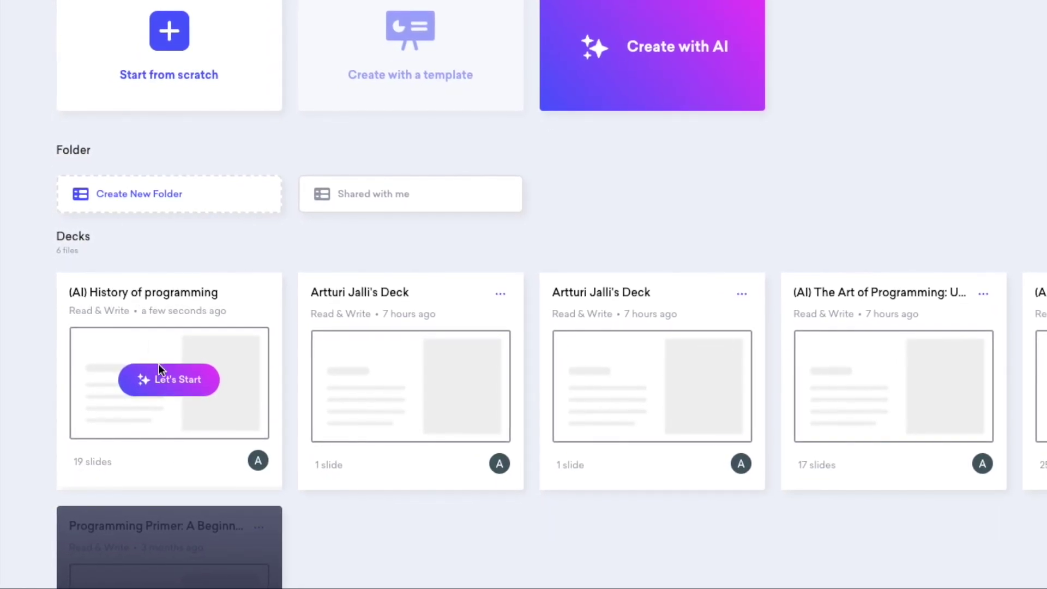
pyautogui.click(185, 382)
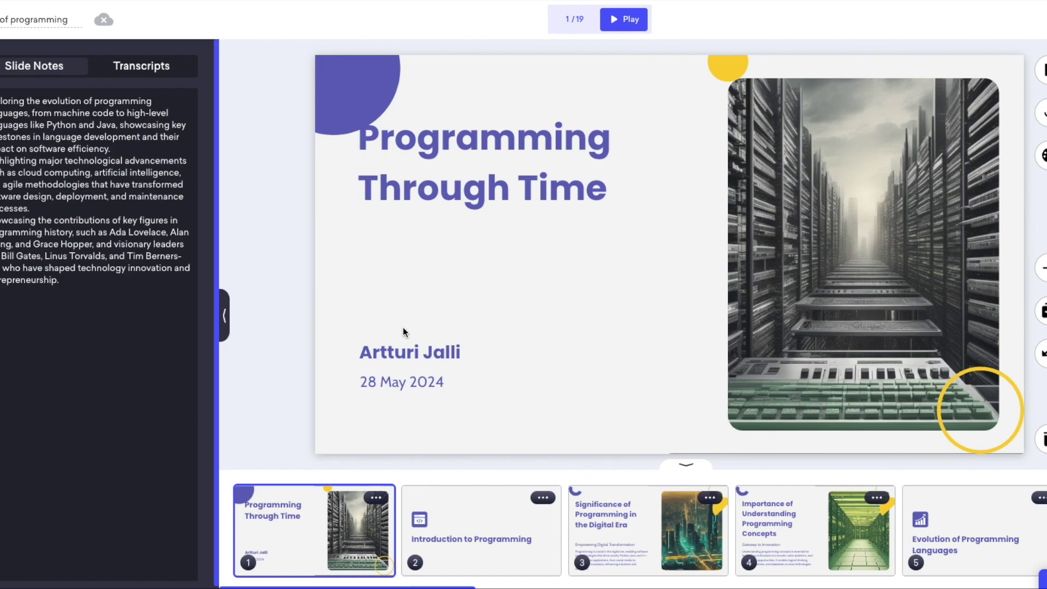
# Step: Look through the generated slides up to "Visionaries of Software Development", and return to the title slide
pyautogui.click(447, 516)
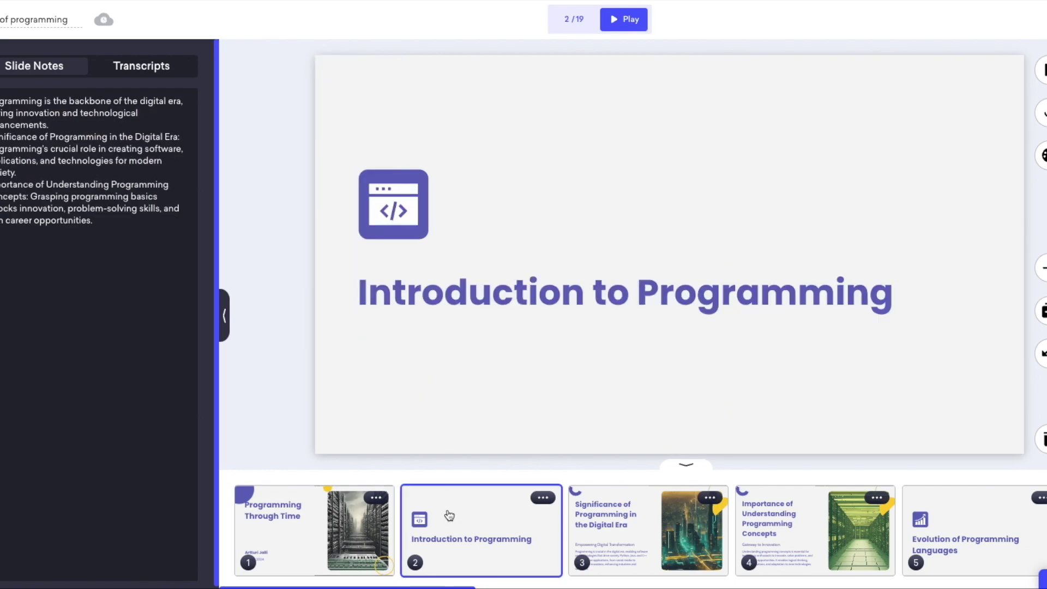
pyautogui.click(625, 562)
pyautogui.click(770, 554)
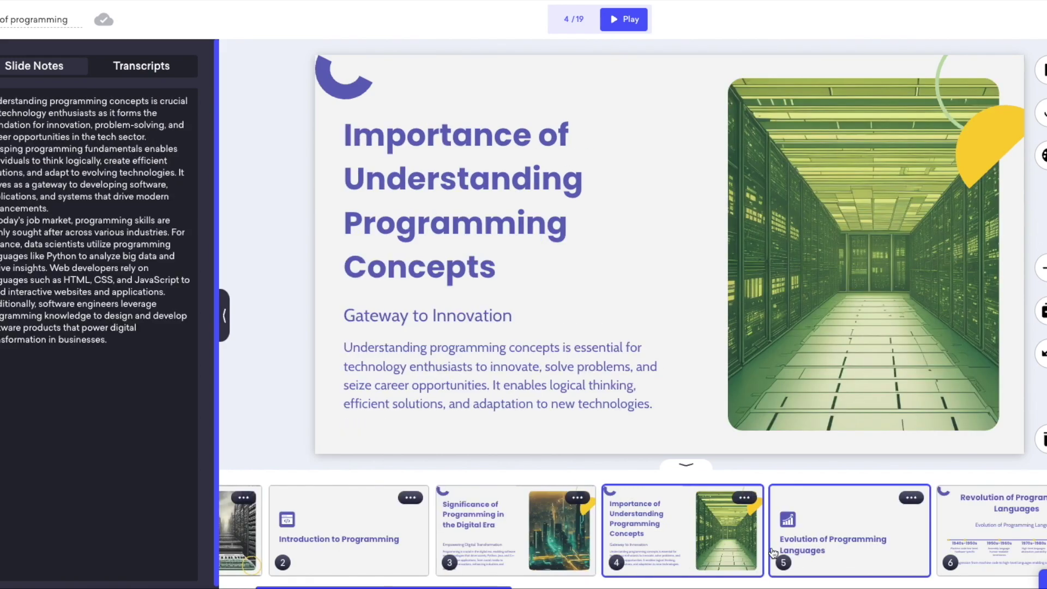
pyautogui.click(949, 545)
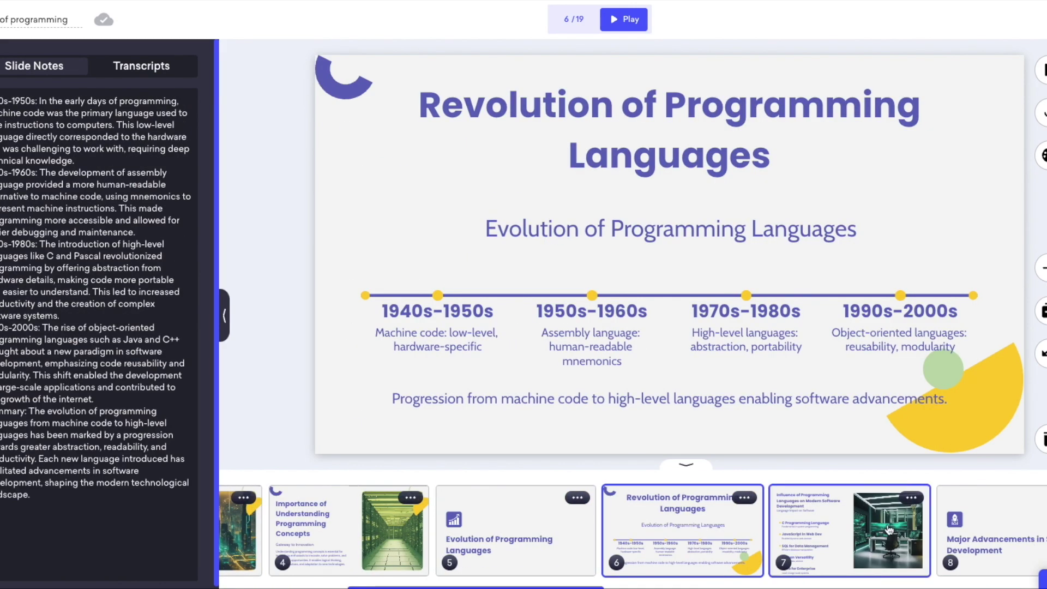
pyautogui.click(835, 555)
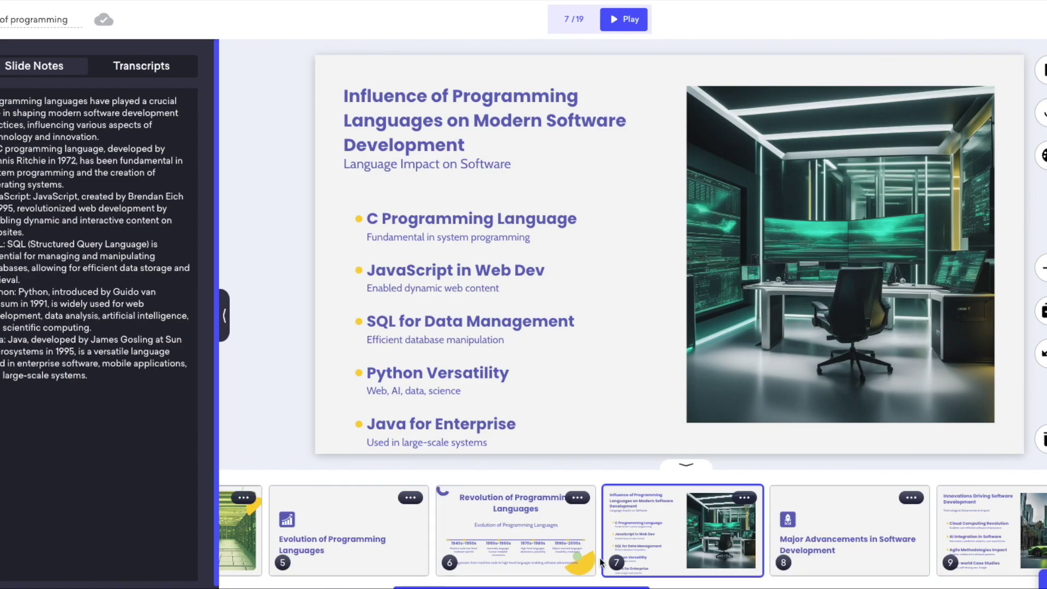
pyautogui.moveTo(591, 586); pyautogui.dragTo(730, 586)
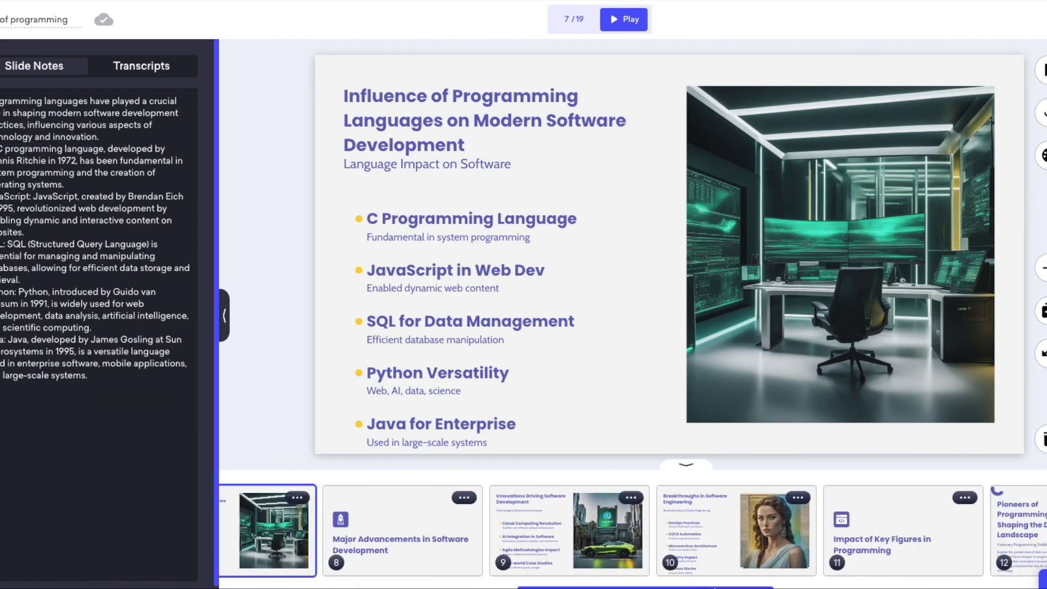
pyautogui.click(731, 545)
pyautogui.click(864, 539)
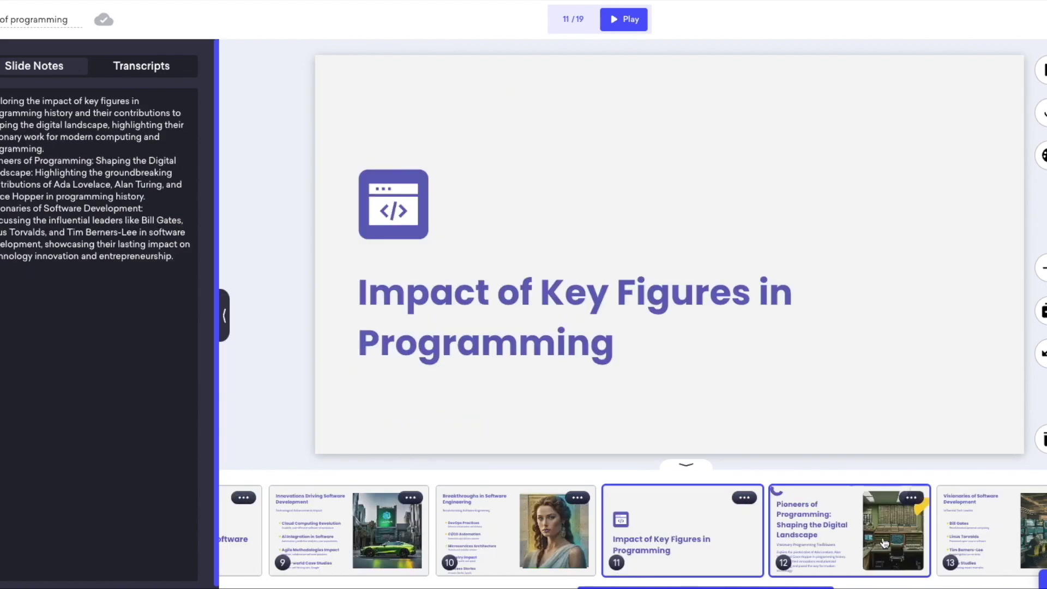
pyautogui.click(966, 545)
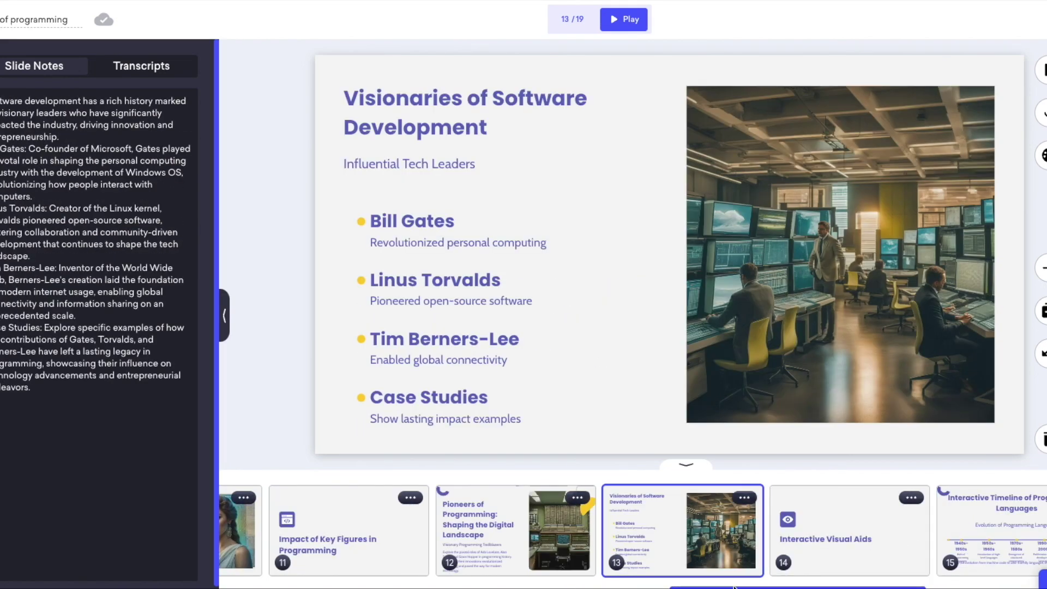
pyautogui.moveTo(735, 587); pyautogui.dragTo(285, 587)
pyautogui.click(265, 530)
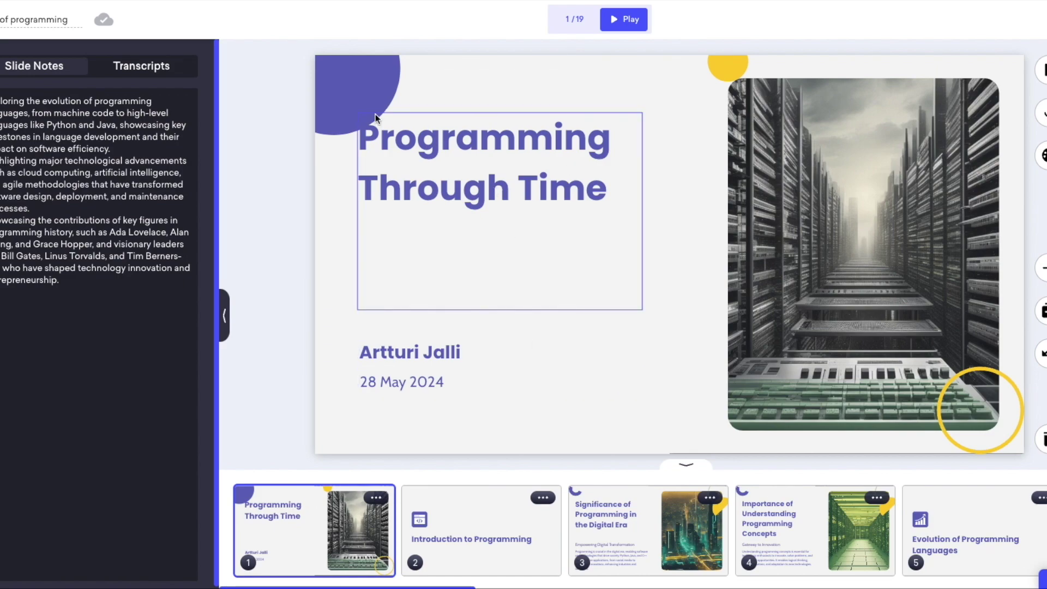
pyautogui.click(429, 153)
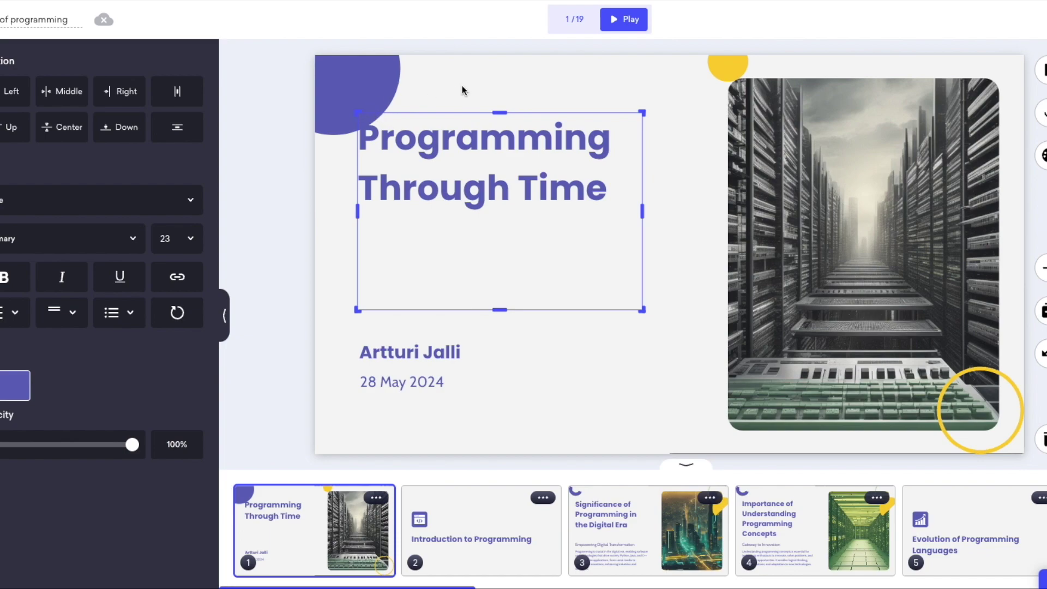
pyautogui.click(462, 85)
pyautogui.click(388, 143)
pyautogui.click(354, 95)
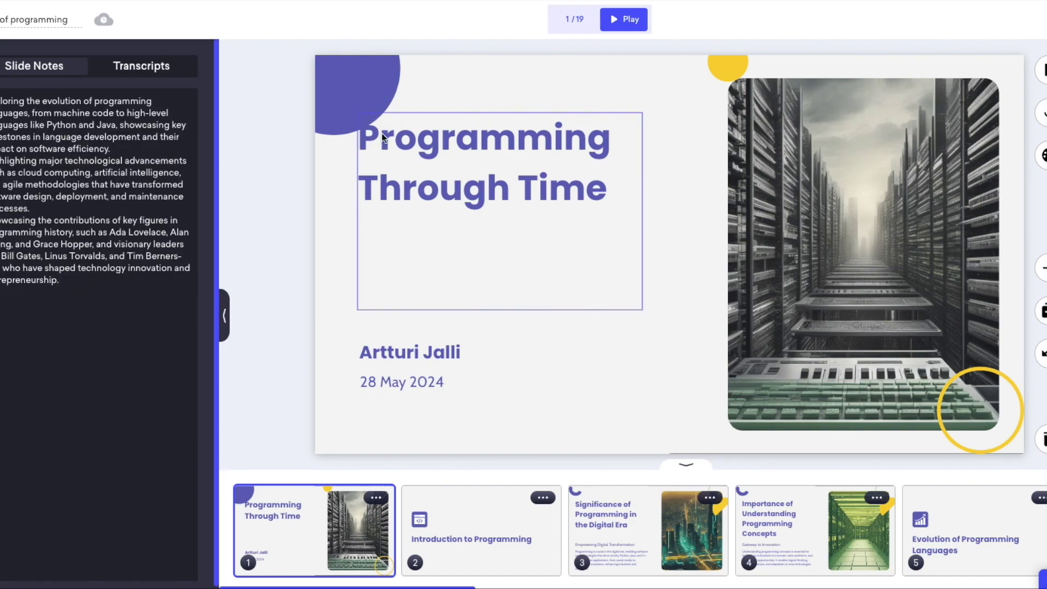
# Step: Shrink the "Programming Through Time" title box from its upper-left corner and shift it slightly clear of the purple circle
pyautogui.click(367, 126)
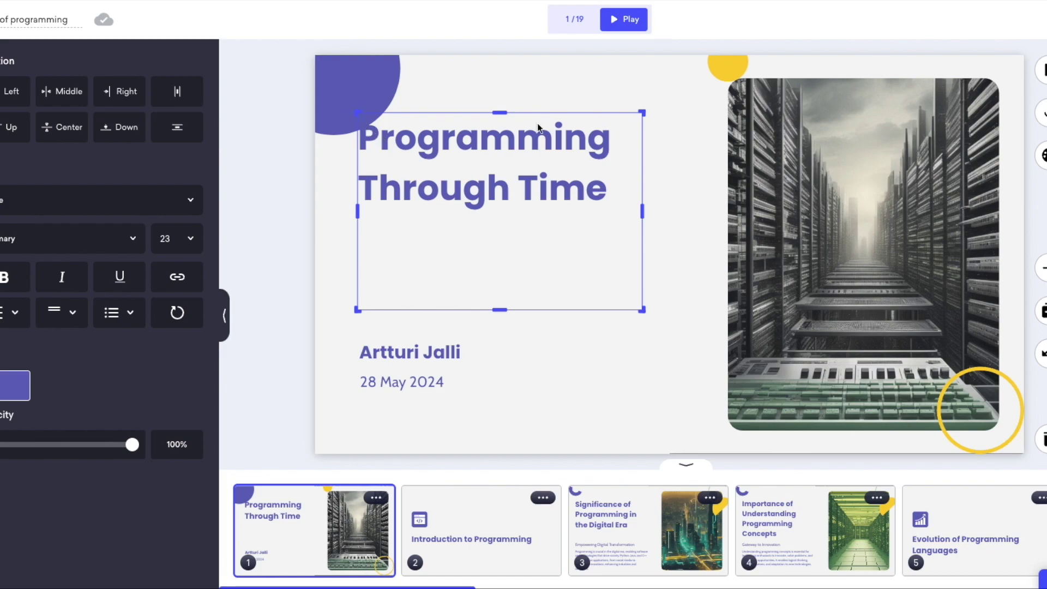
pyautogui.click(447, 85)
pyautogui.click(459, 135)
pyautogui.moveTo(357, 112); pyautogui.dragTo(378, 128)
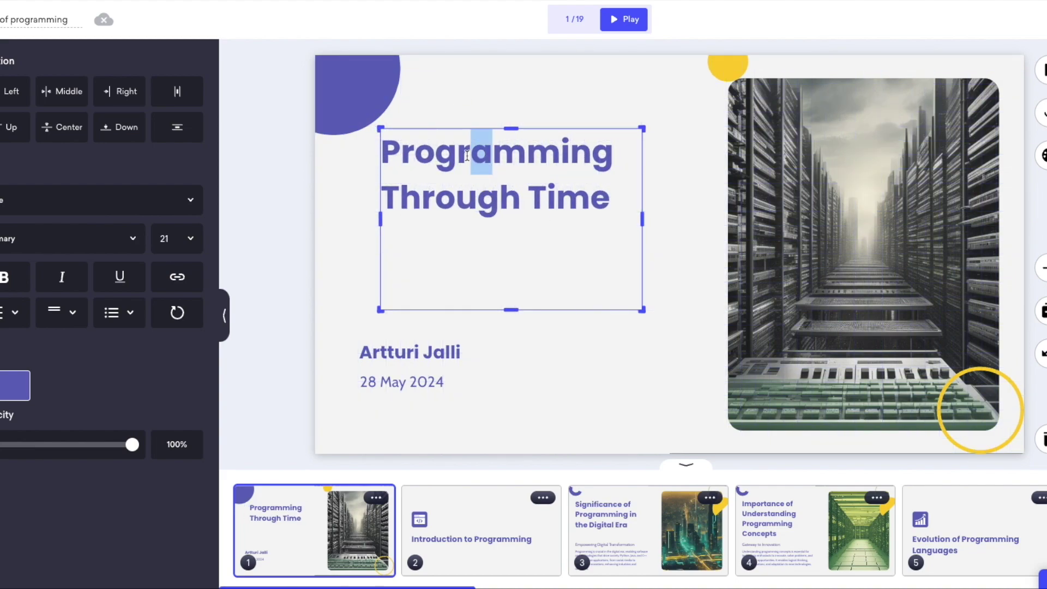
pyautogui.click(467, 116)
pyautogui.moveTo(479, 168); pyautogui.dragTo(470, 164)
pyautogui.click(468, 113)
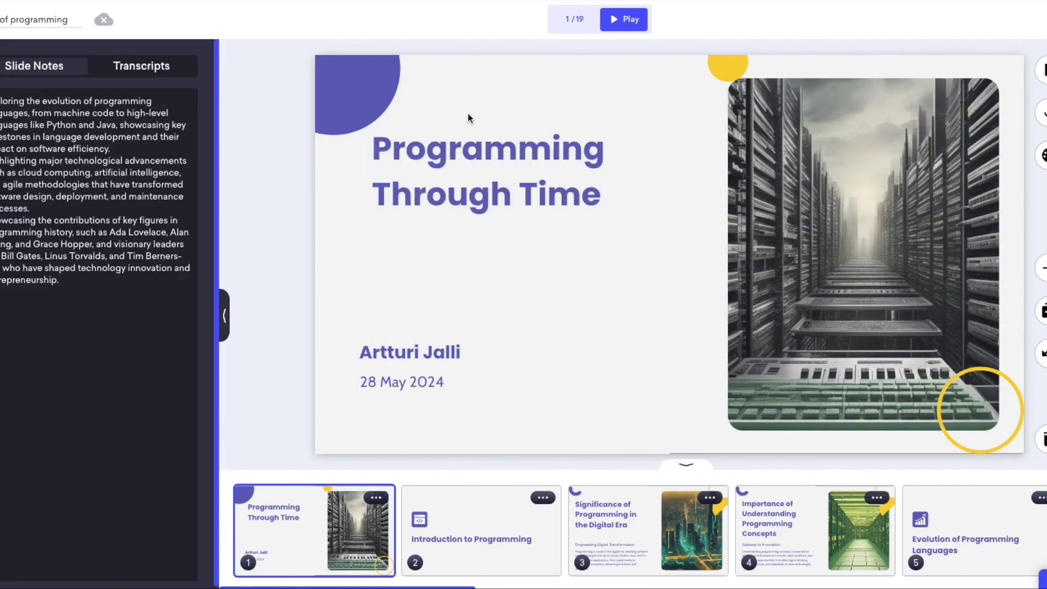
# Step: Try aligning the "Programming Through Time" title box to the slide's left edge
pyautogui.click(458, 169)
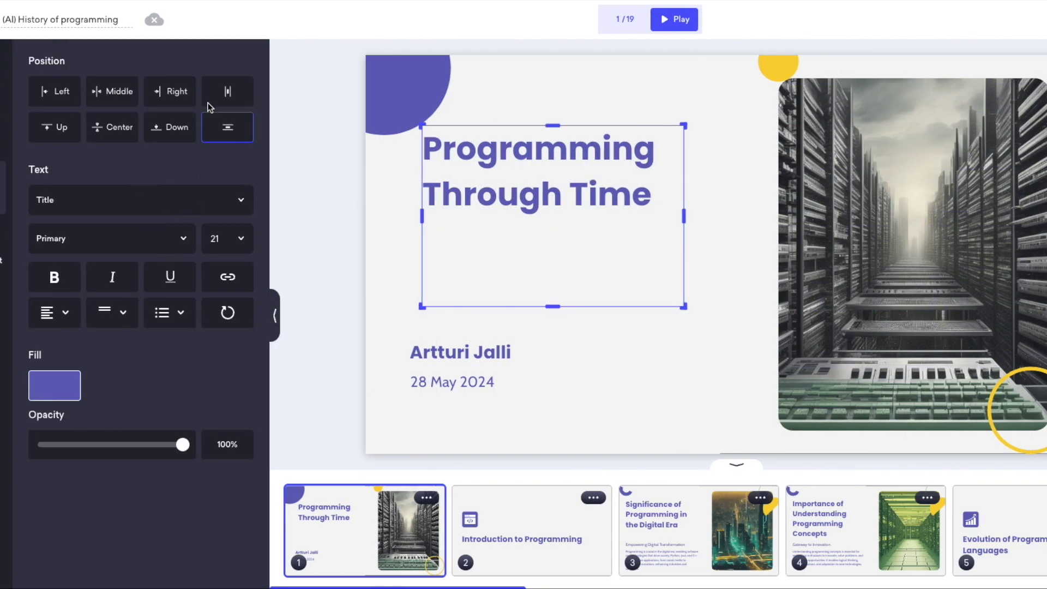
pyautogui.click(125, 90)
pyautogui.click(63, 99)
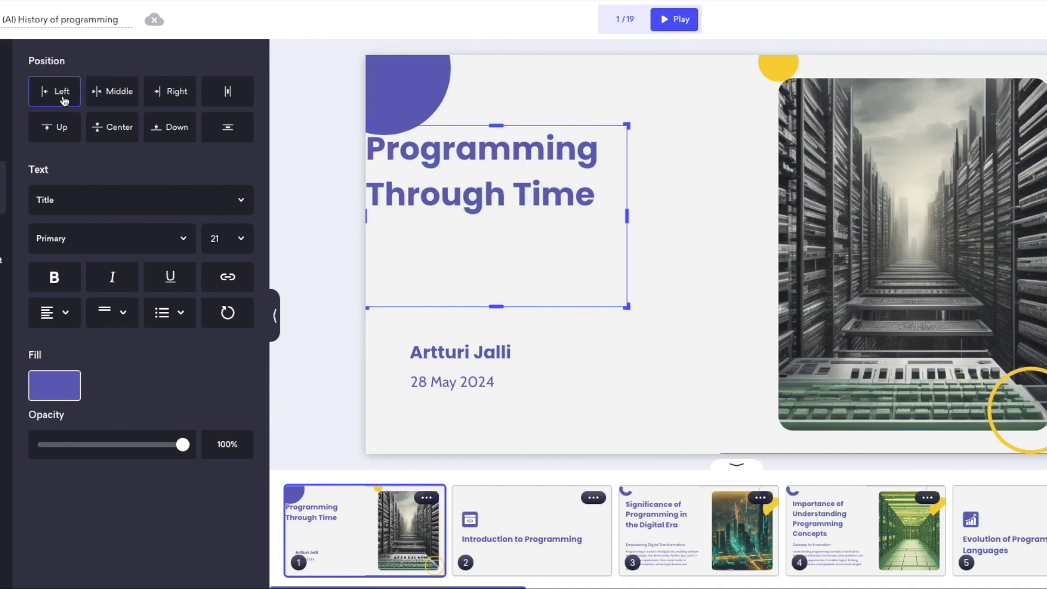
pyautogui.click(663, 148)
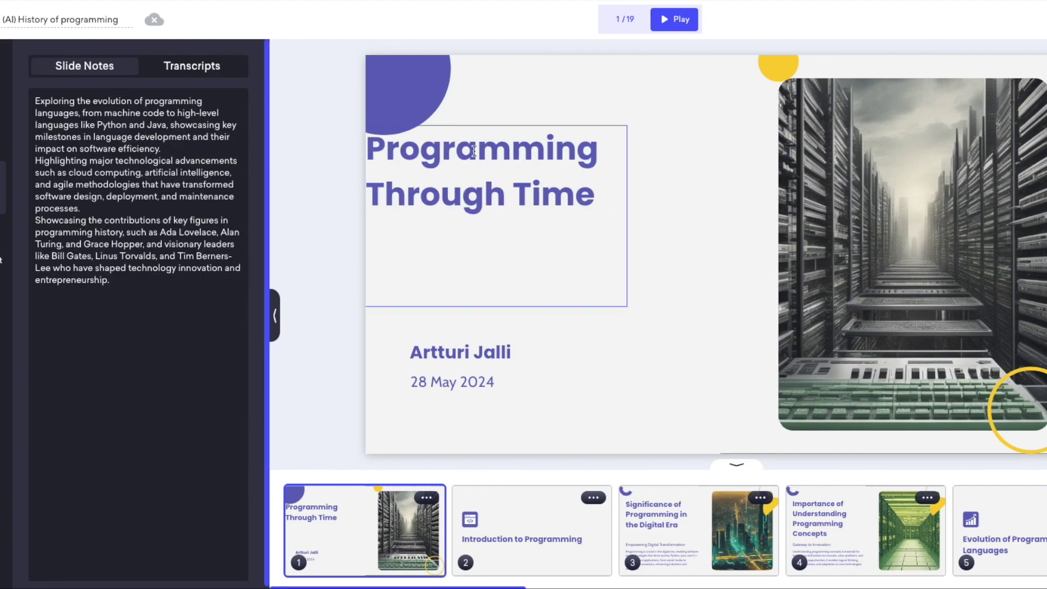
# Step: Move the title box inward and slightly down so its left edge lines up with the author name and date
pyautogui.moveTo(557, 165); pyautogui.dragTo(600, 166)
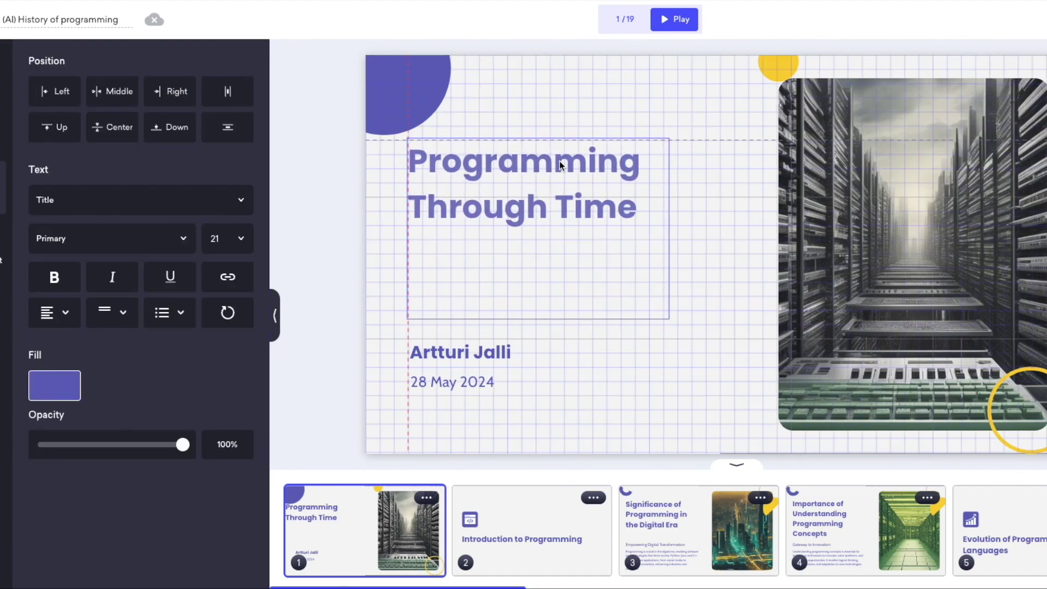
pyautogui.click(695, 181)
pyautogui.click(591, 169)
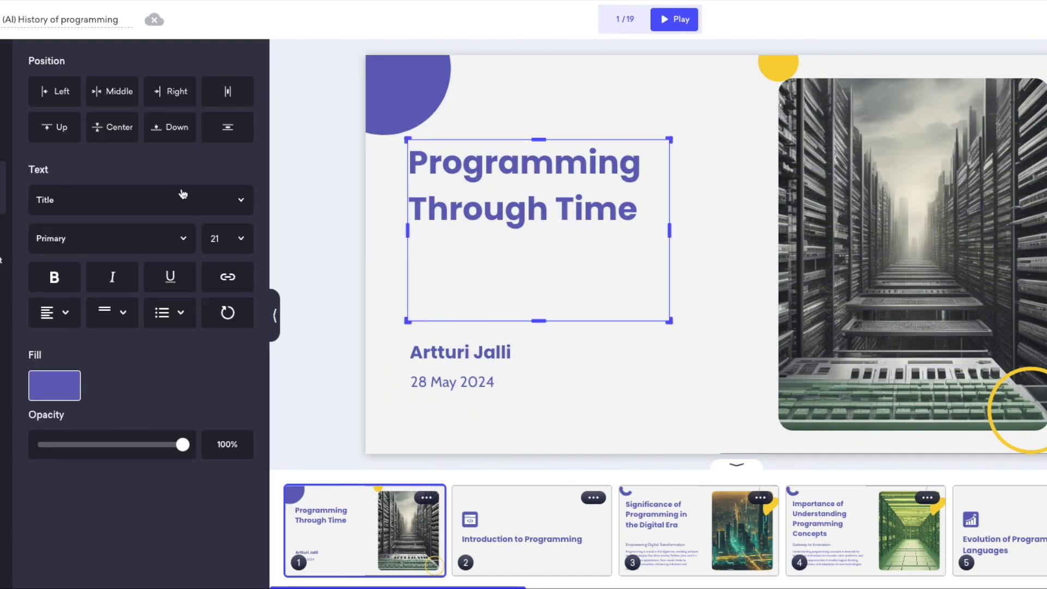
# Step: Try bold and italic formatting on the whole title text and restore its original style
pyautogui.click(55, 278)
pyautogui.click(123, 286)
pyautogui.click(121, 283)
pyautogui.tripleClick(473, 216)
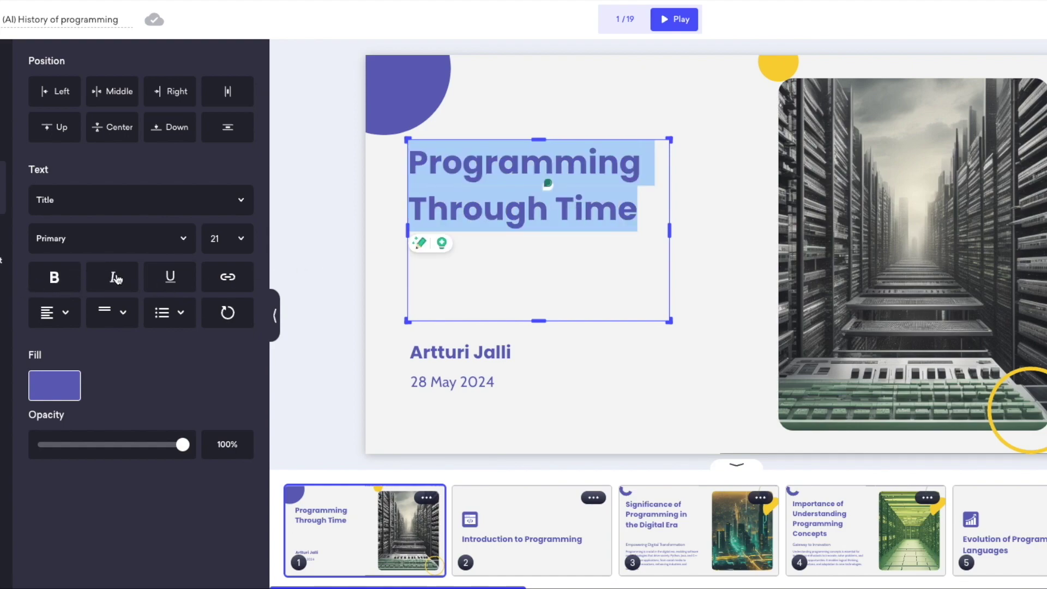
pyautogui.click(117, 278)
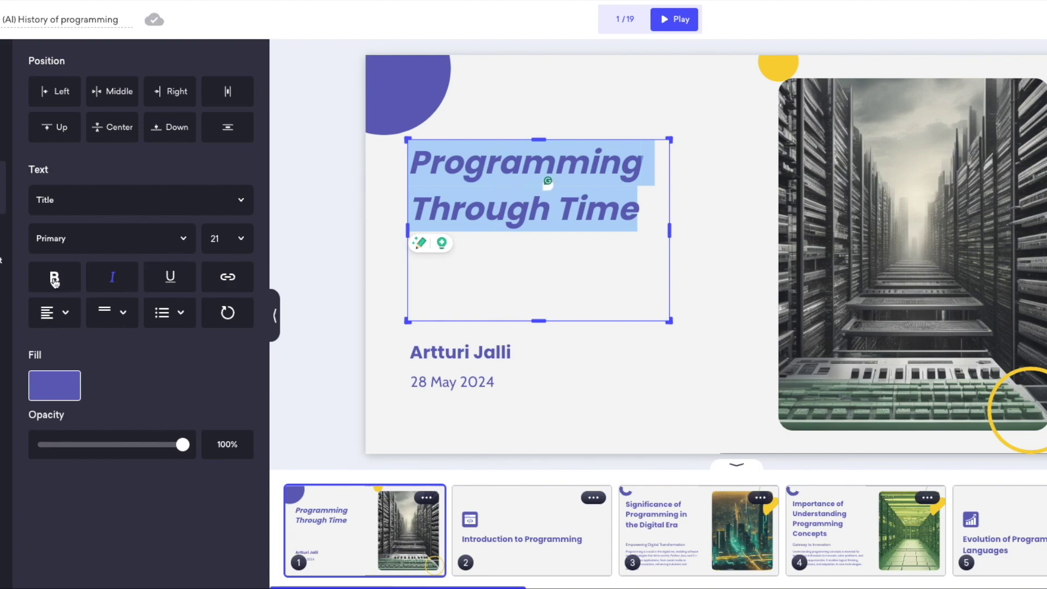
pyautogui.click(130, 280)
pyautogui.click(649, 213)
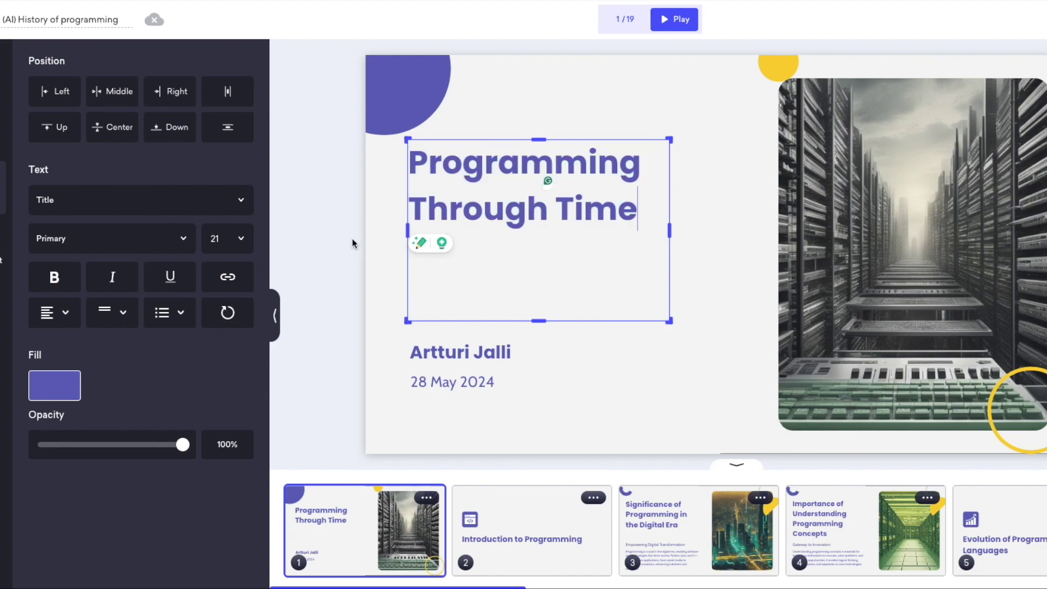
# Step: Change the title's fill to the yellow theme color
pyautogui.click(233, 241)
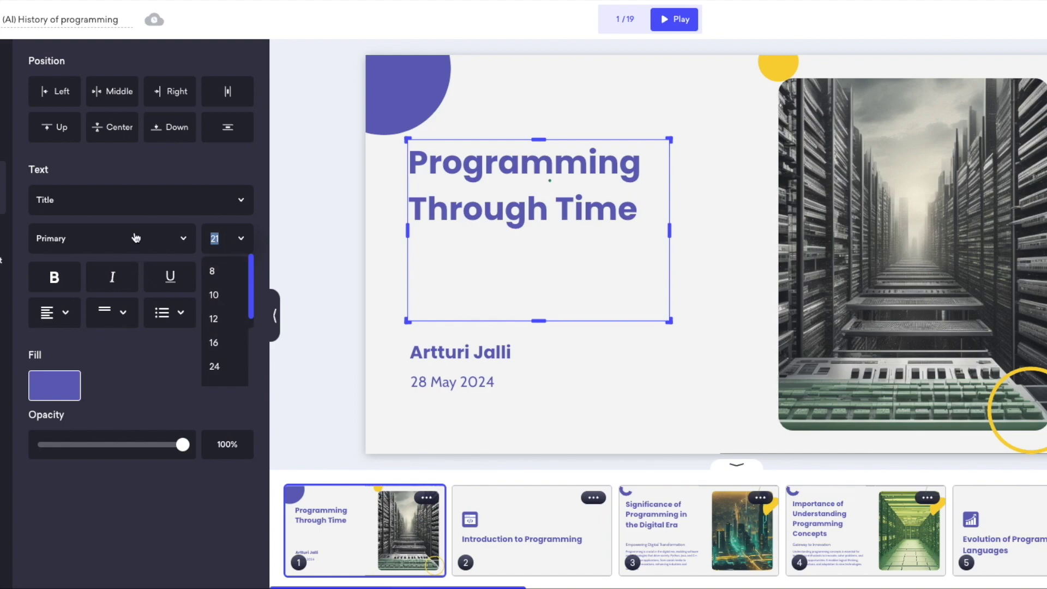
pyautogui.click(63, 389)
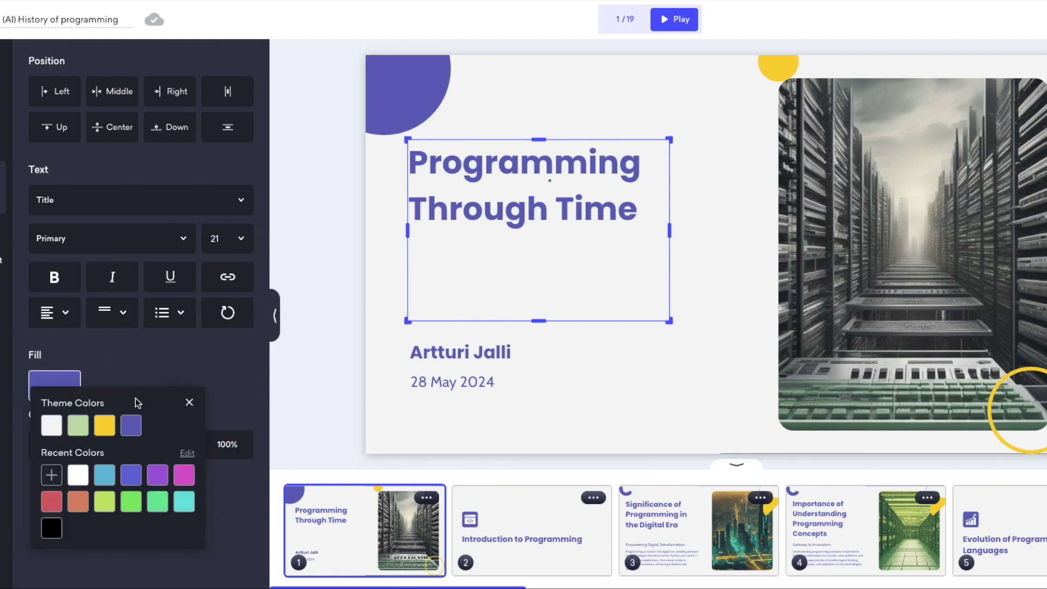
pyautogui.click(105, 428)
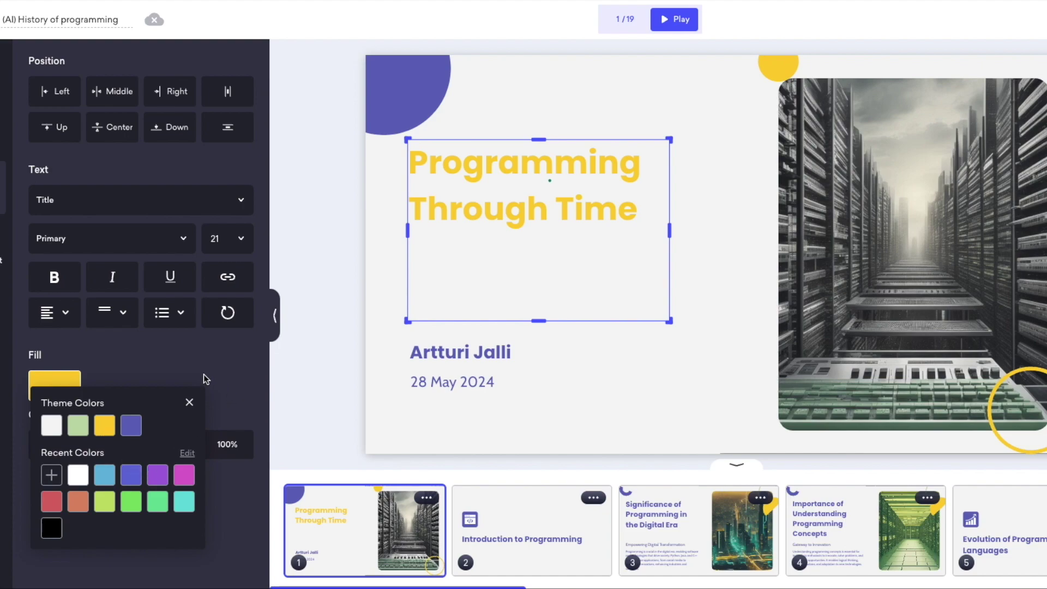
pyautogui.click(231, 355)
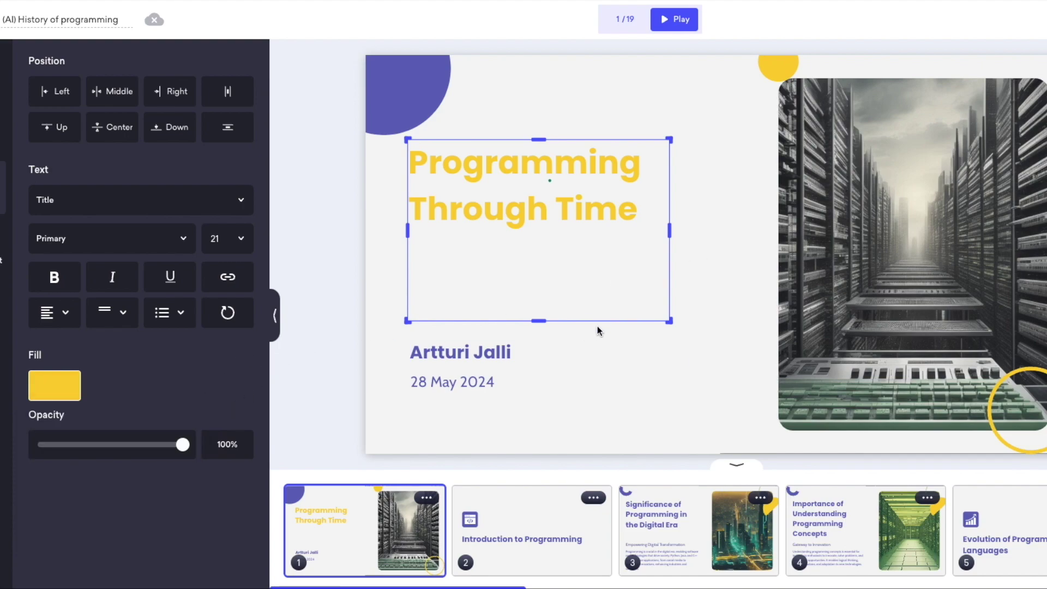
pyautogui.click(659, 338)
# Step: Try a different opacity for the title text and bring it back to 100%
pyautogui.click(542, 220)
pyautogui.moveTo(145, 443); pyautogui.dragTo(188, 433)
pyautogui.moveTo(184, 450); pyautogui.dragTo(206, 444)
# Step: Inspect the text boxes for the author and date on slide 1 and for the title, subtitle and body on slide 3
pyautogui.click(465, 346)
pyautogui.click(467, 388)
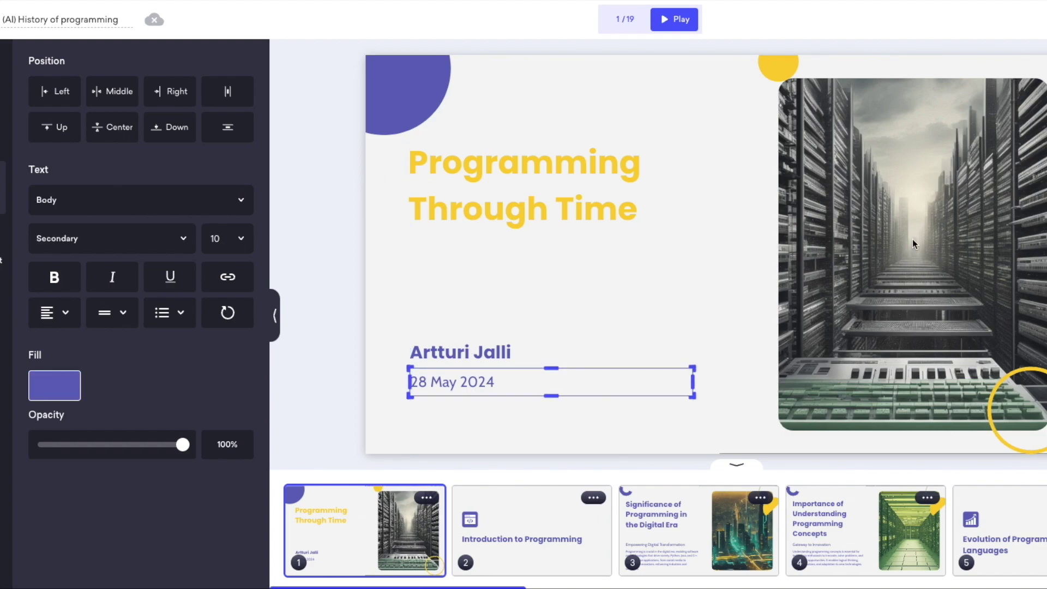
pyautogui.click(578, 338)
pyautogui.click(516, 521)
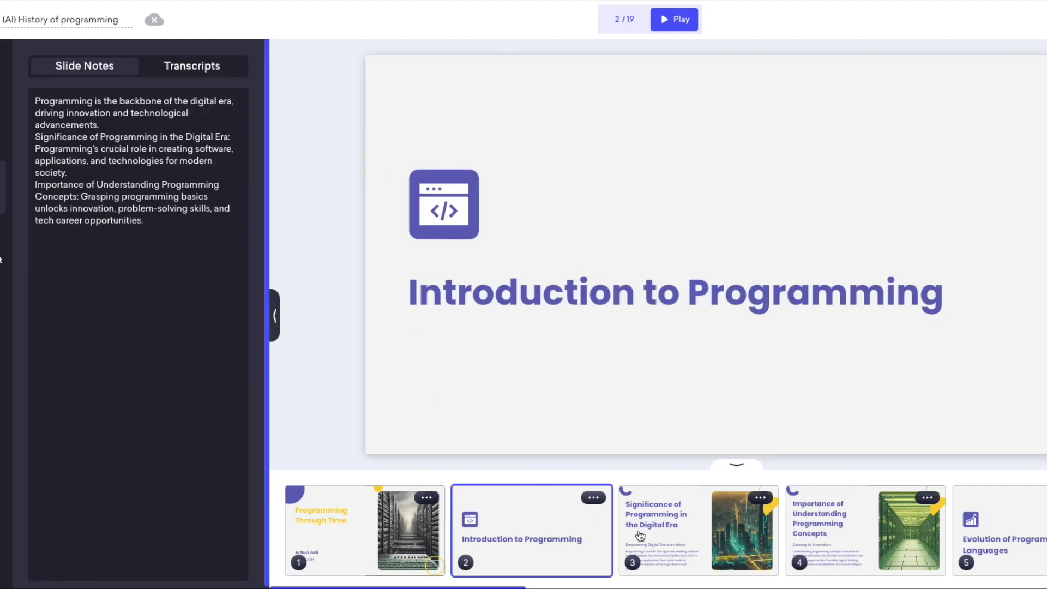
pyautogui.click(640, 535)
pyautogui.click(483, 205)
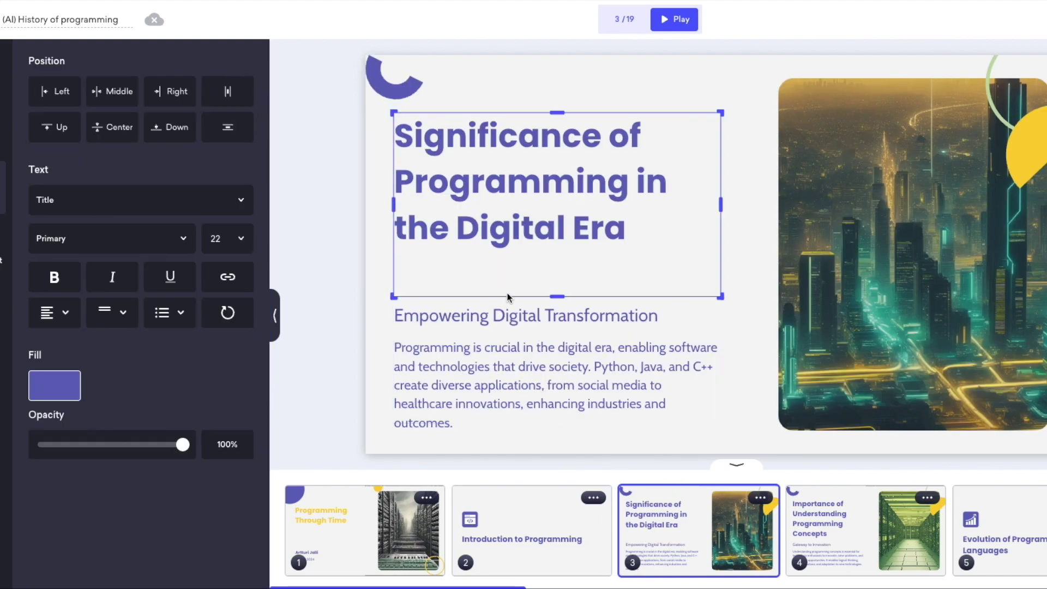
pyautogui.click(508, 314)
pyautogui.click(524, 368)
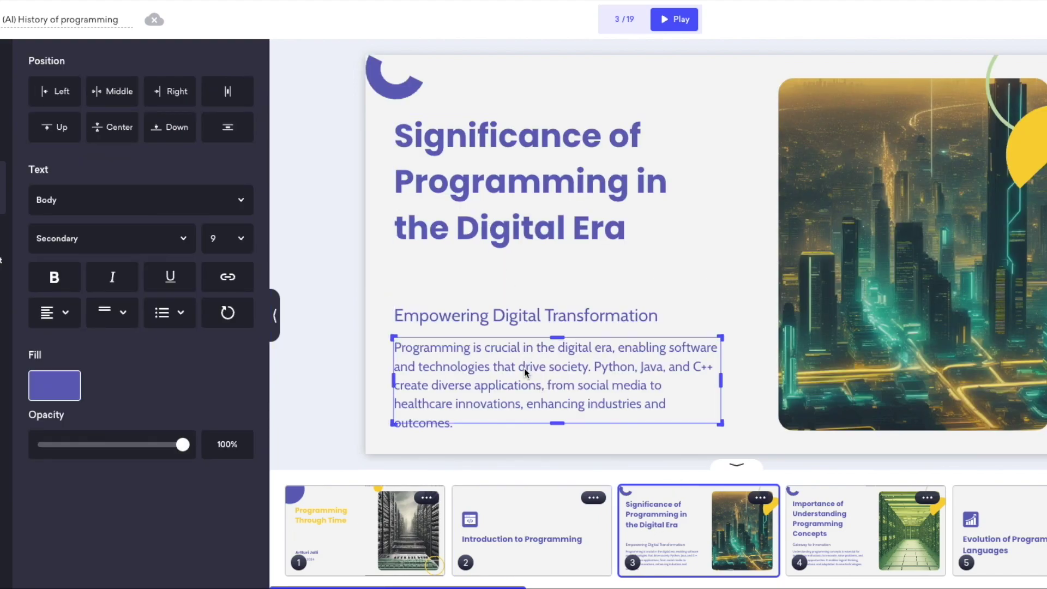
# Step: Try deleting the body paragraph on the "Significance of Programming in the Digital Era" slide and undo the deletion
pyautogui.doubleClick(420, 383)
pyautogui.press('BackSpace')
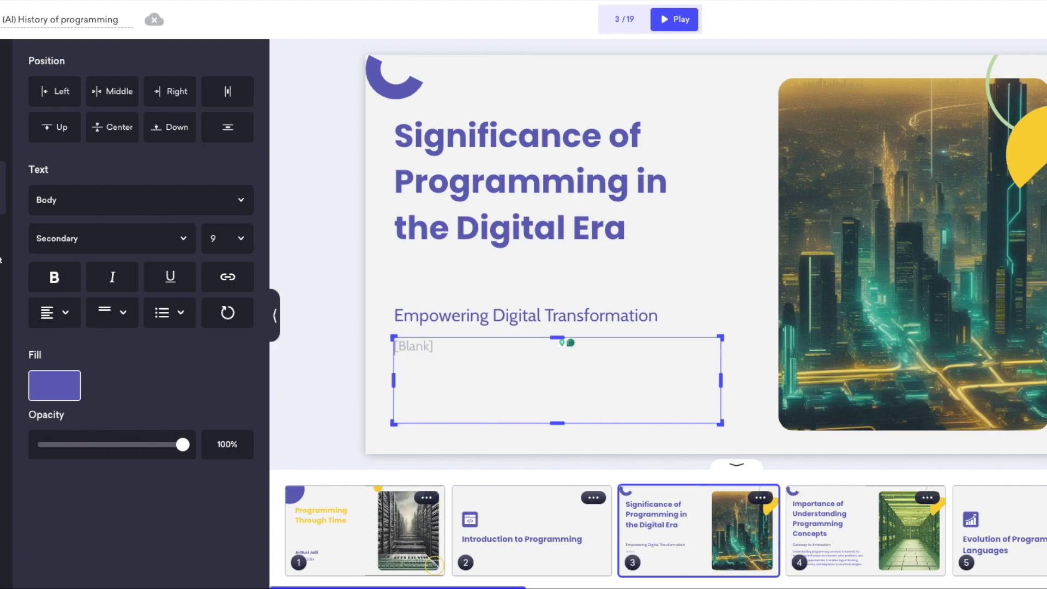
pyautogui.hotkey('ctrl', 'z')
pyautogui.hotkey('ctrl', 'shift', 'z')
pyautogui.hotkey('ctrl', 'z')
pyautogui.click(492, 292)
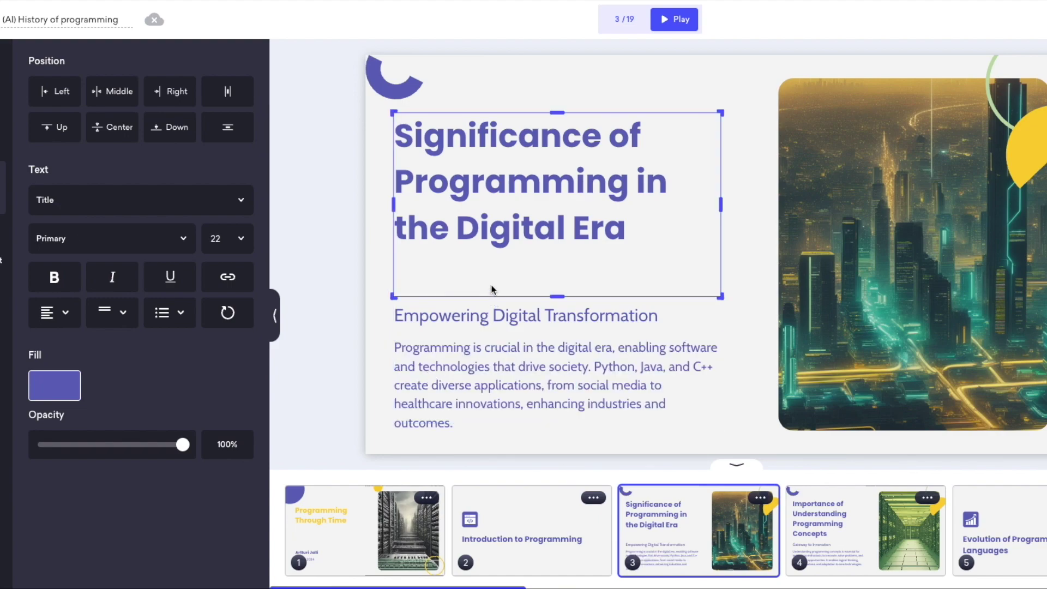
# Step: Look through slides 4 to 6, ending at the programming languages timeline, and return to the title slide
pyautogui.click(886, 519)
pyautogui.hscroll(3, 480, 586)
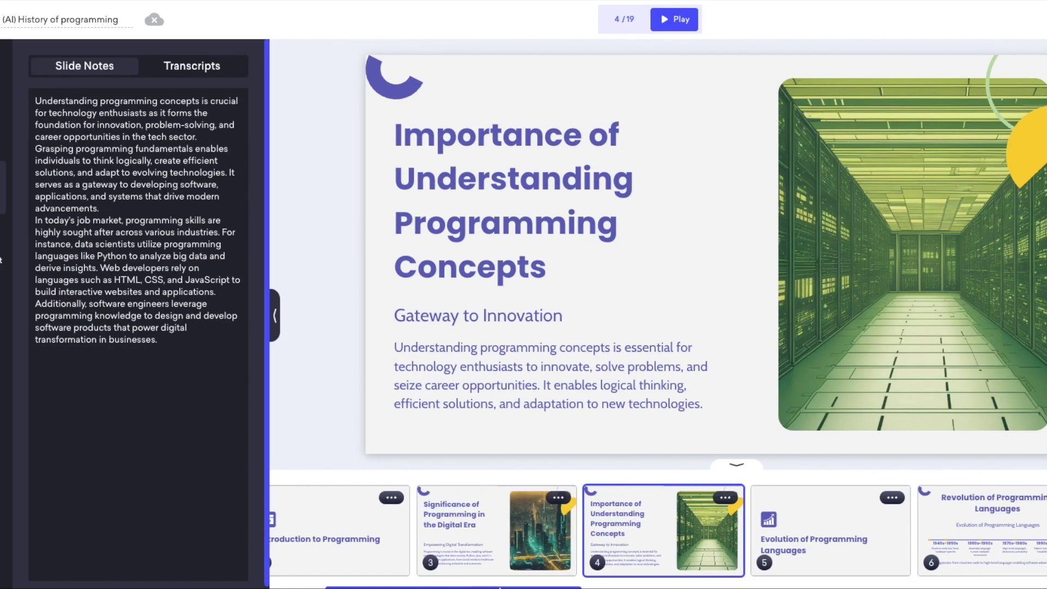
pyautogui.click(598, 528)
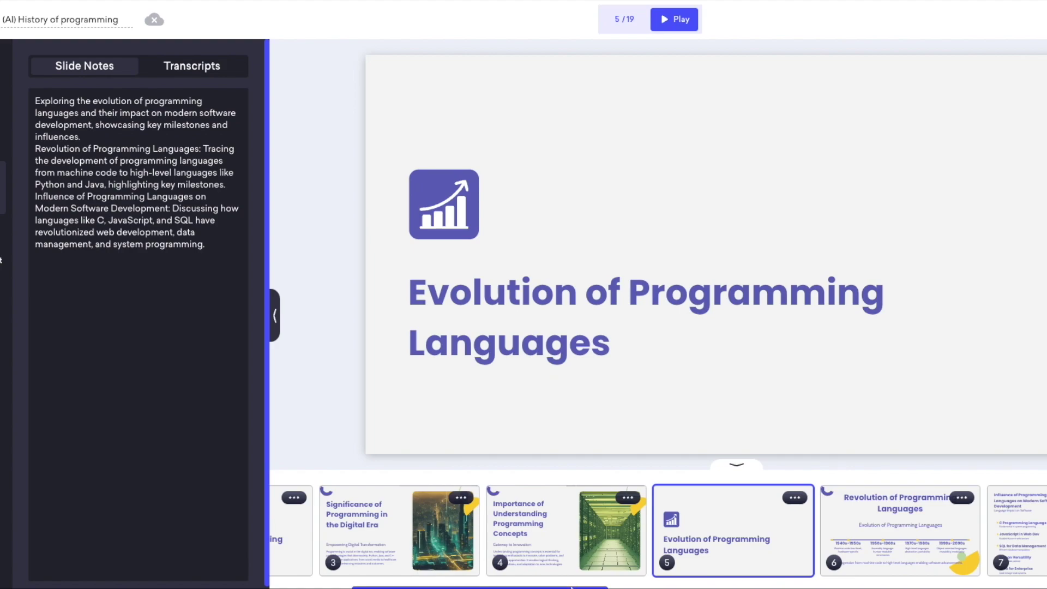
pyautogui.hscroll(3, 570, 586)
pyautogui.press('Right')
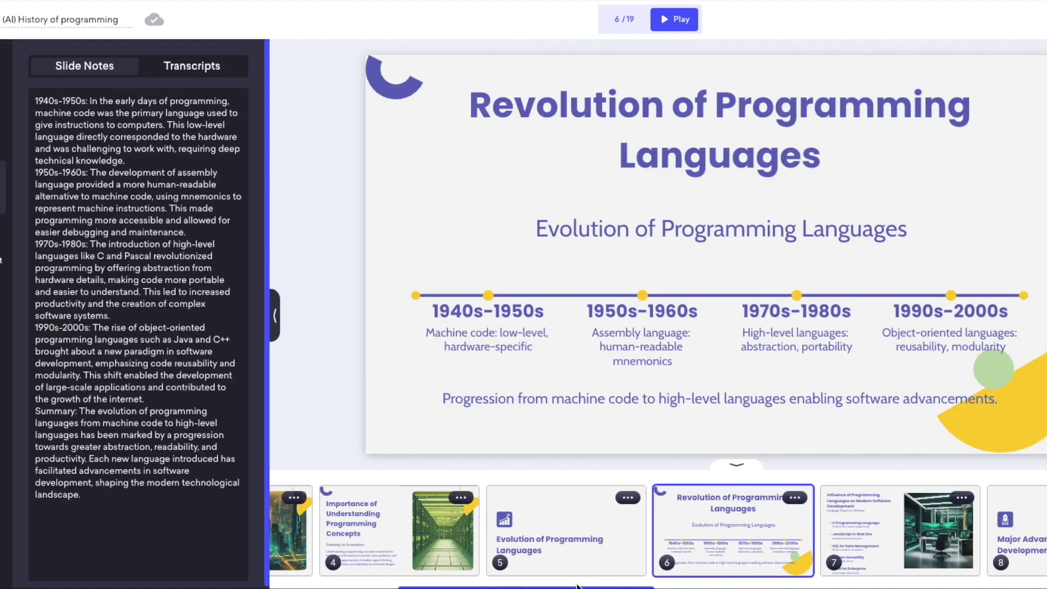
pyautogui.moveTo(489, 587); pyautogui.dragTo(349, 587)
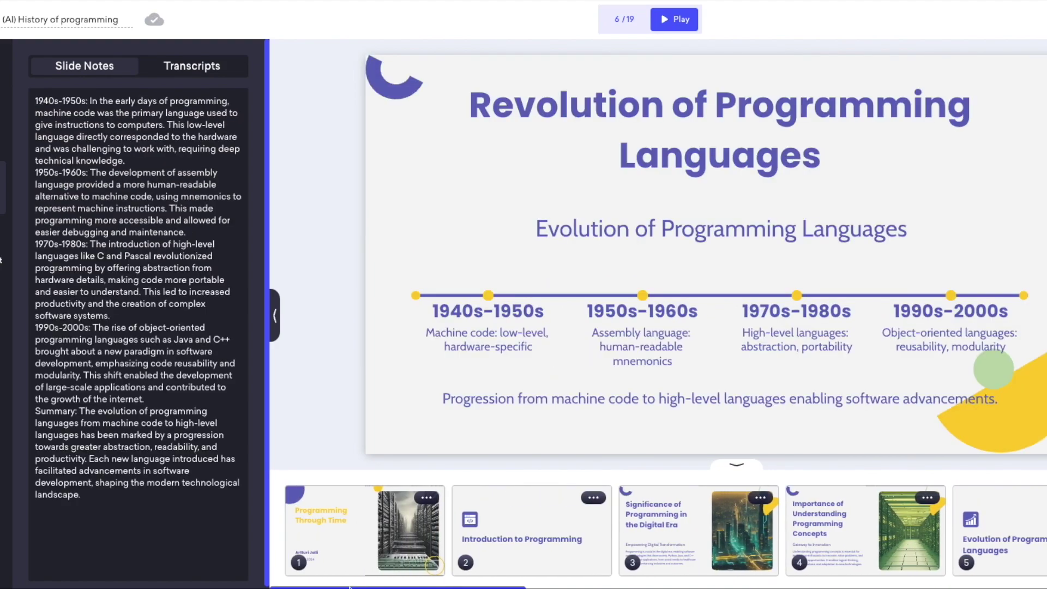
pyautogui.click(414, 545)
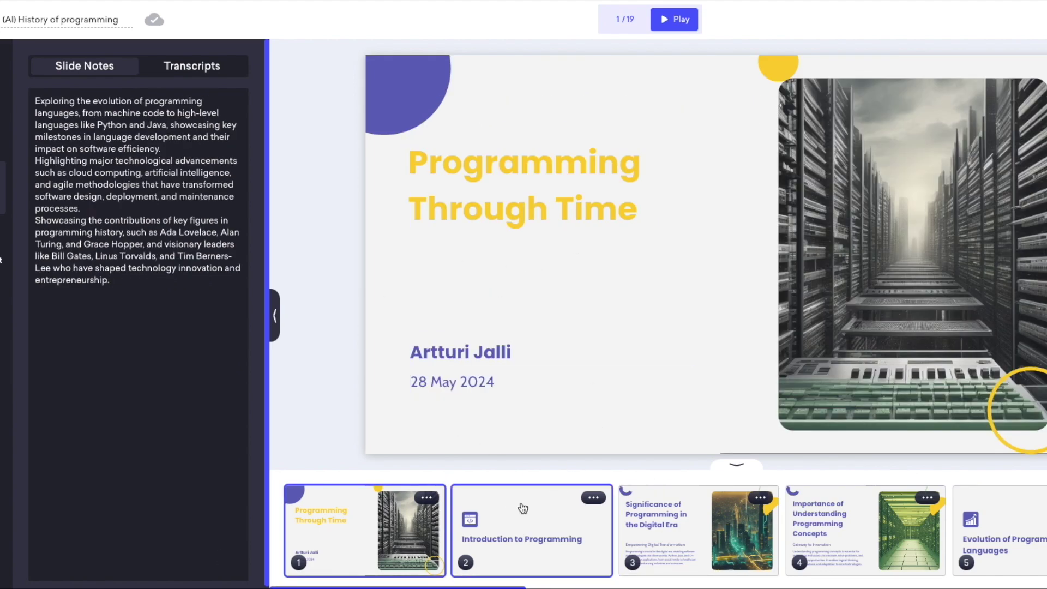
# Step: Browse forward from slide 2 to the "Evolution of Programming Languages" slide and select its title
pyautogui.click(498, 518)
pyautogui.moveTo(472, 586); pyautogui.dragTo(545, 587)
pyautogui.click(543, 548)
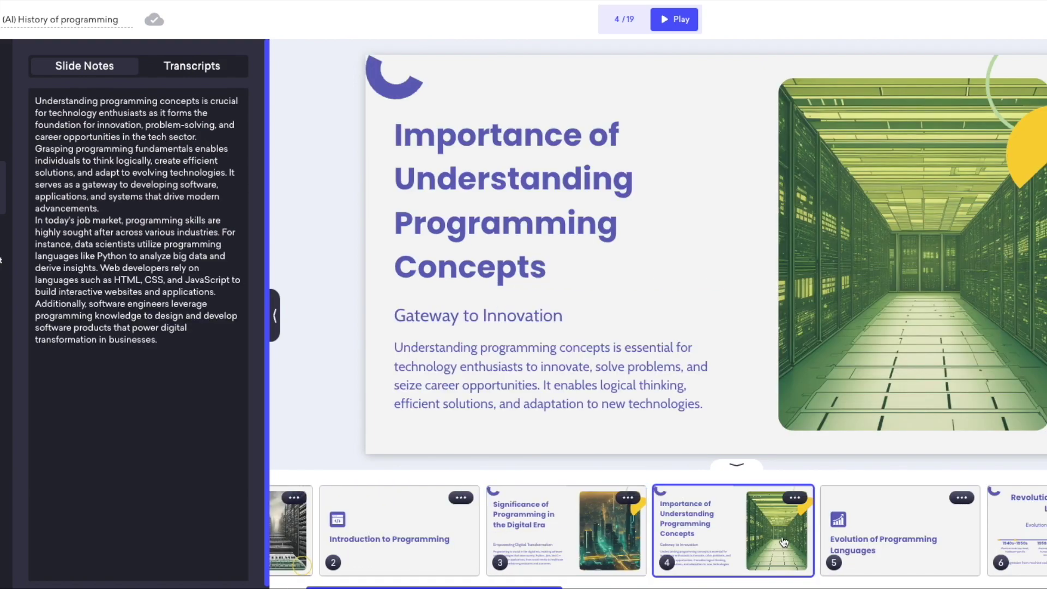
pyautogui.click(889, 542)
pyautogui.click(542, 317)
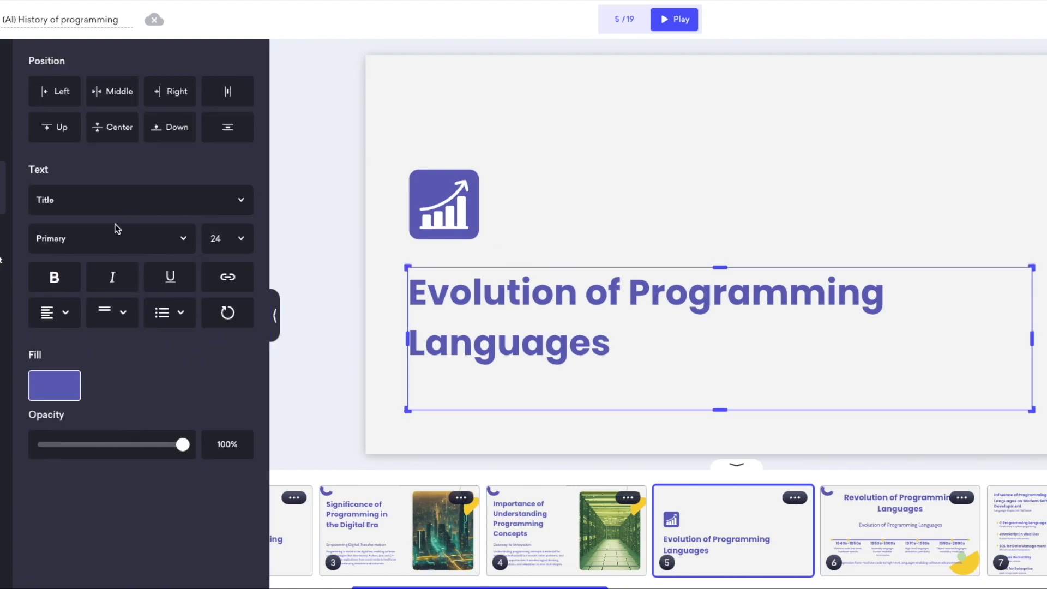
# Step: Return to slide 4 and examine the elements that can be added, from text and media to embeds and shapes
pyautogui.click(608, 559)
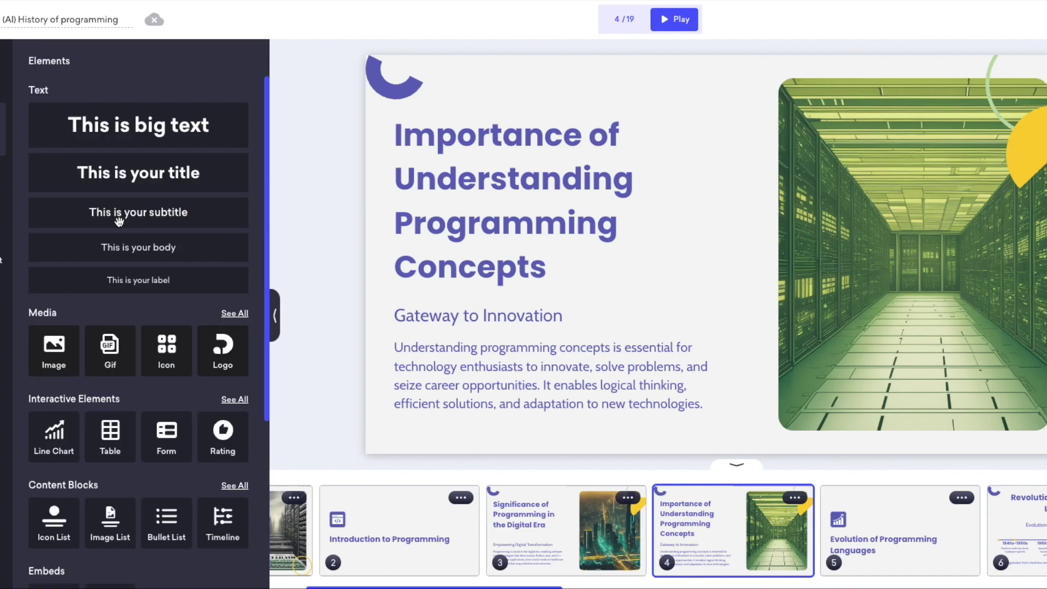
pyautogui.scroll(-1, 175, 310)
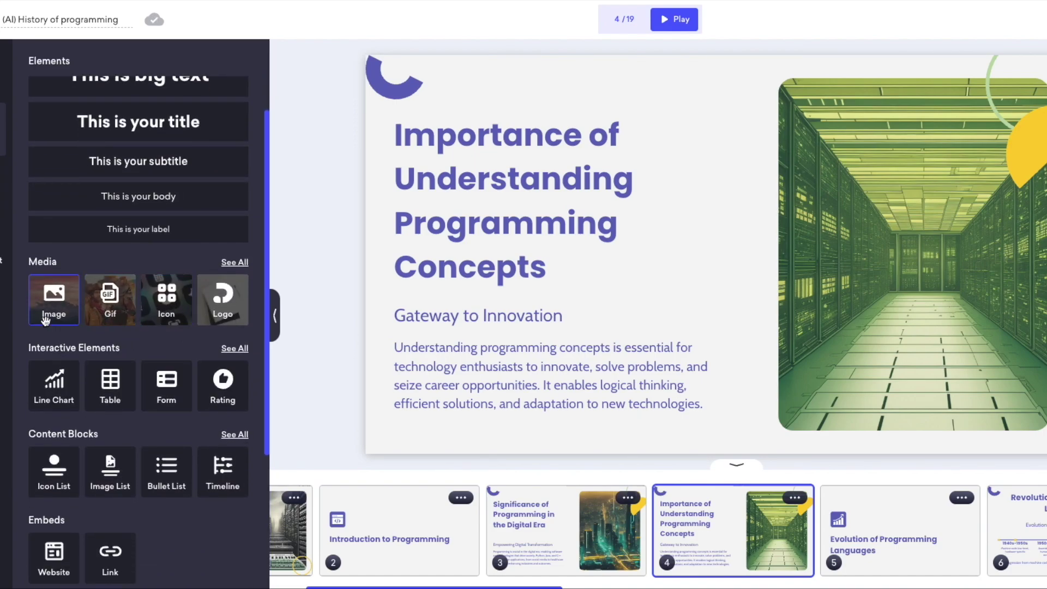
pyautogui.scroll(-2, 104, 332)
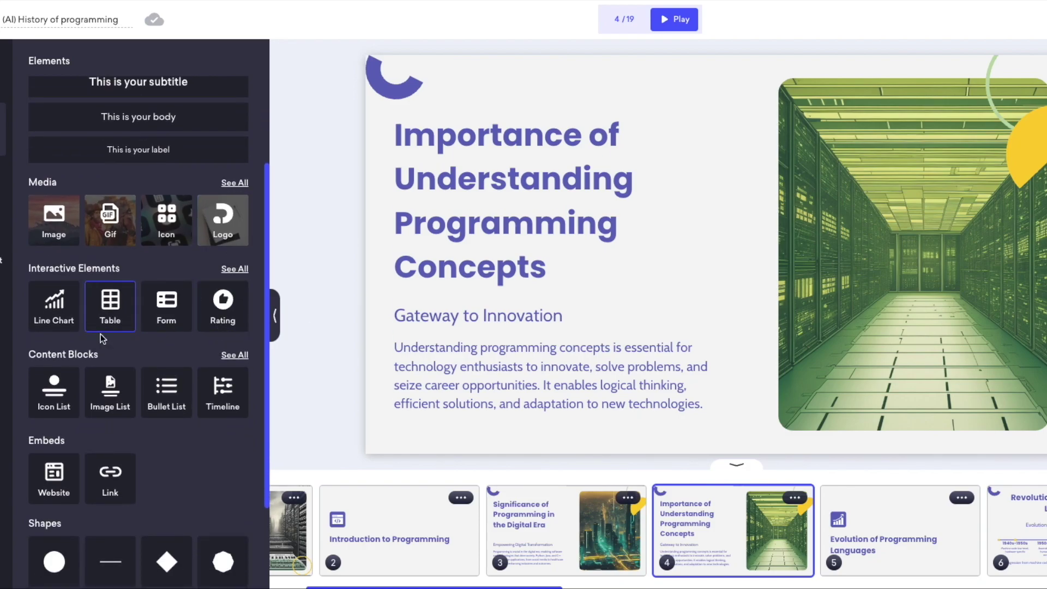
pyautogui.scroll(-3, 153, 351)
pyautogui.scroll(4, 152, 339)
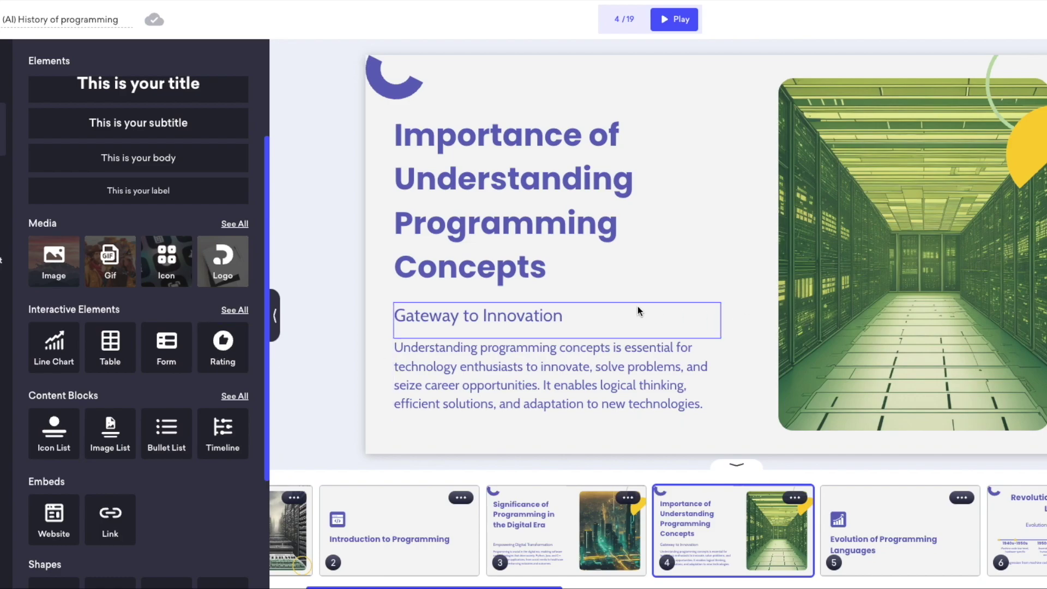
# Step: View the "Evolution of Programming Languages" slide and the "Revolution of Programming Languages" timeline slide
pyautogui.click(881, 539)
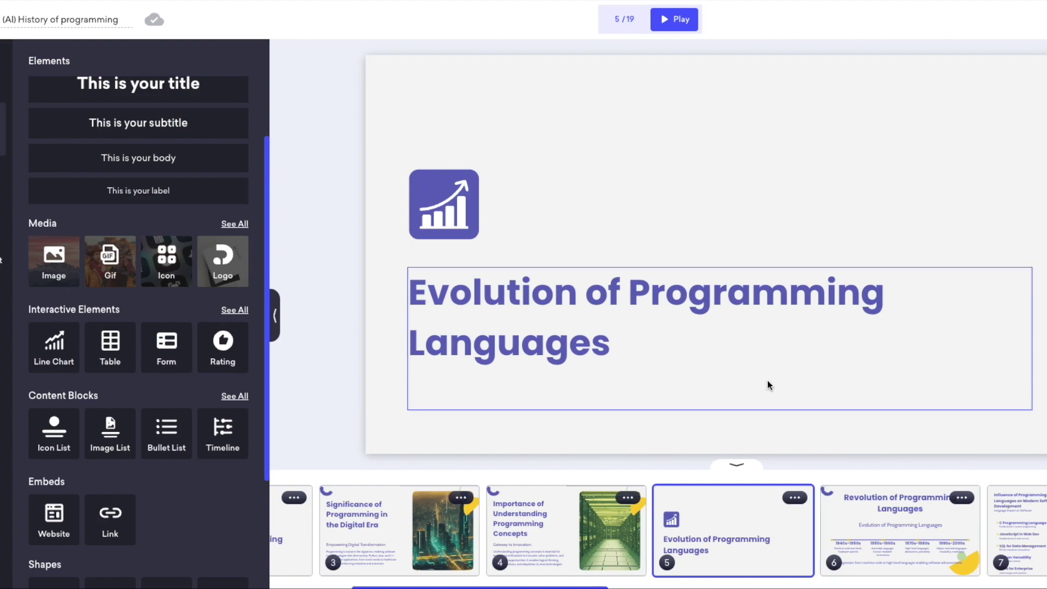
pyautogui.click(914, 533)
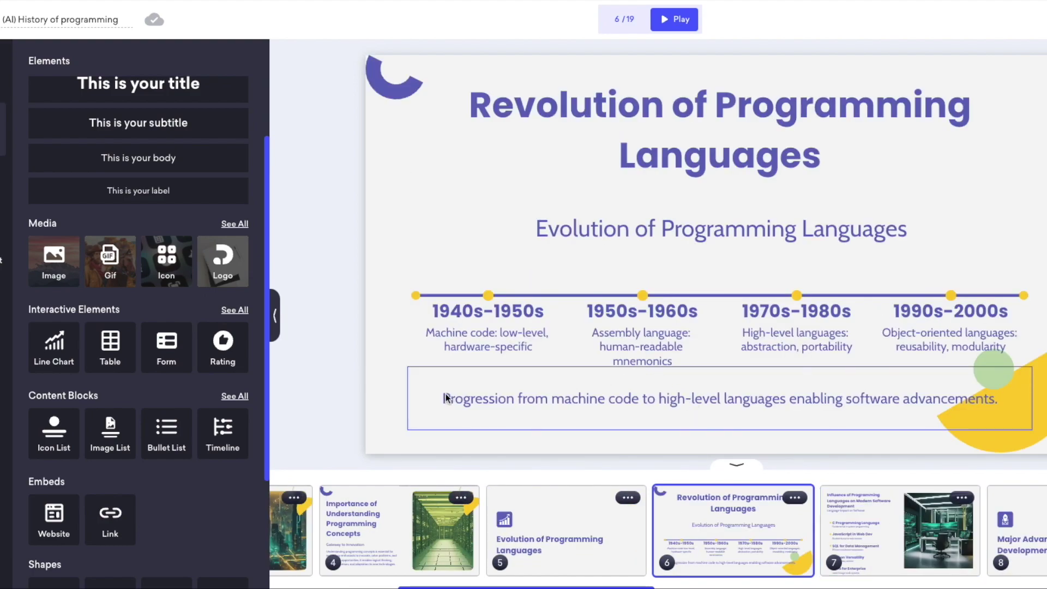
pyautogui.click(600, 525)
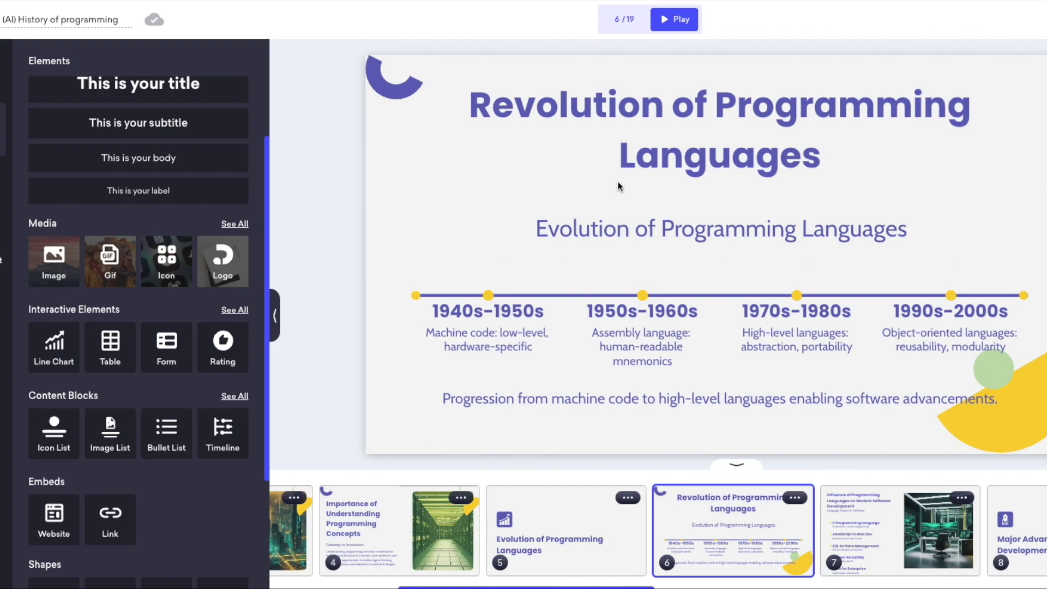
# Step: Go back to slide 3, "Significance of Programming in the Digital Era", and select its city image
pyautogui.click(911, 560)
pyautogui.click(456, 551)
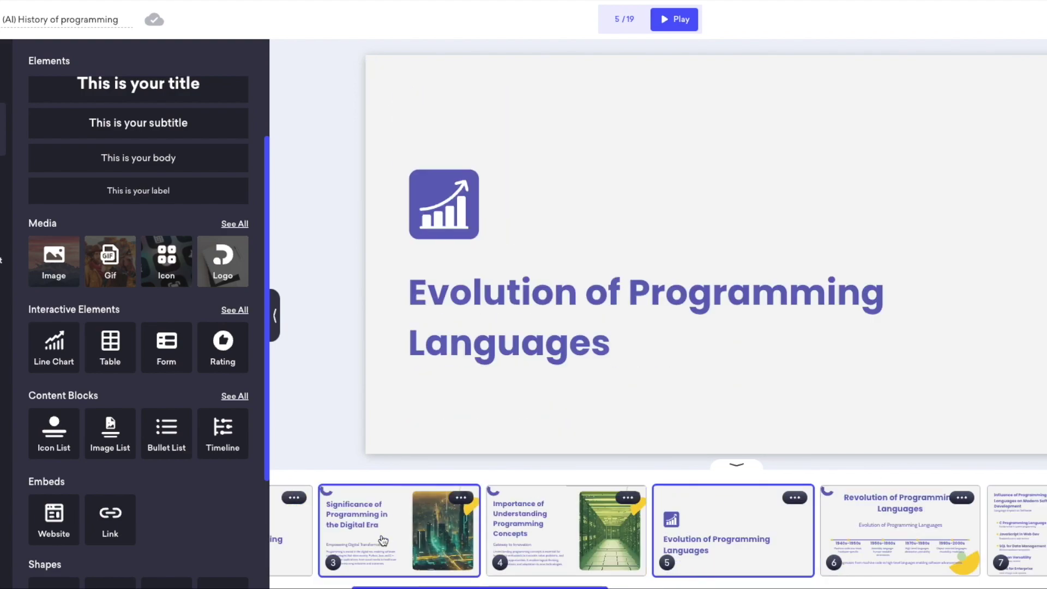
pyautogui.click(381, 539)
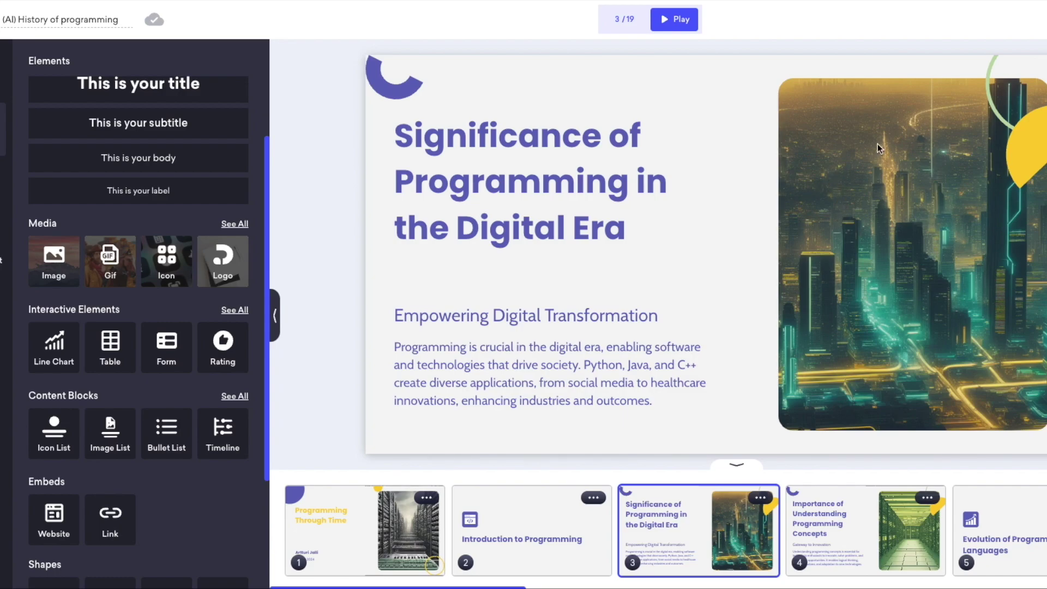
pyautogui.click(887, 169)
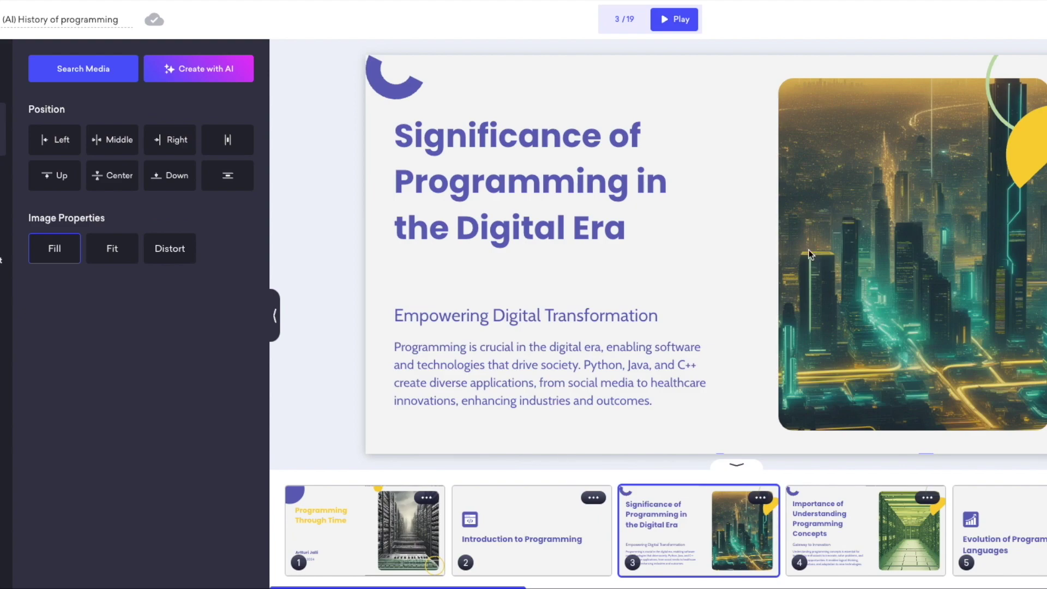
pyautogui.click(573, 193)
pyautogui.click(840, 215)
pyautogui.click(551, 196)
pyautogui.click(894, 237)
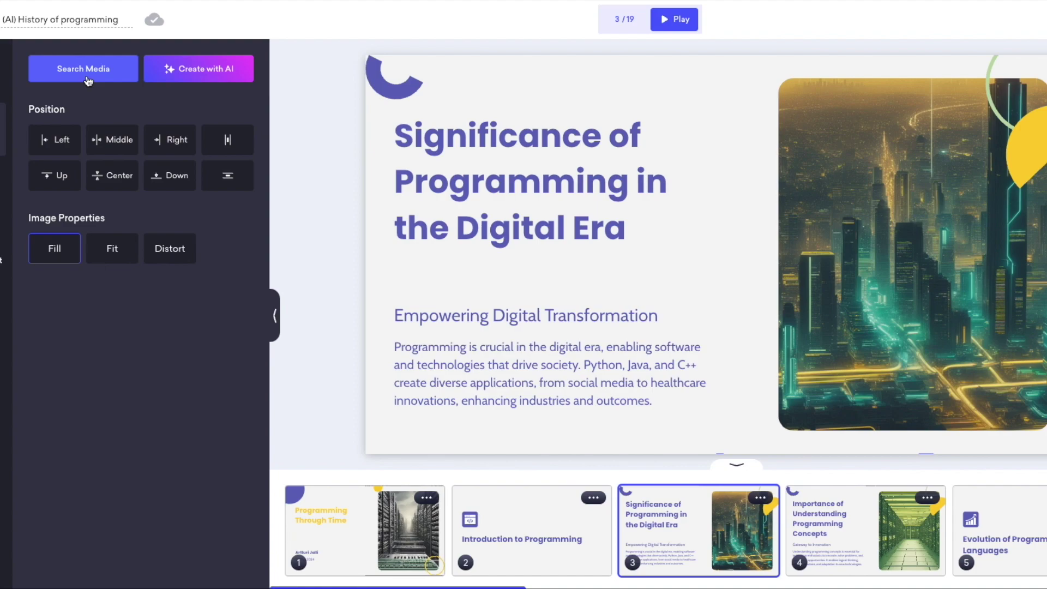
# Step: Generate a new AI image for slide 3 from the description "Computer in a dark room"
pyautogui.click(212, 80)
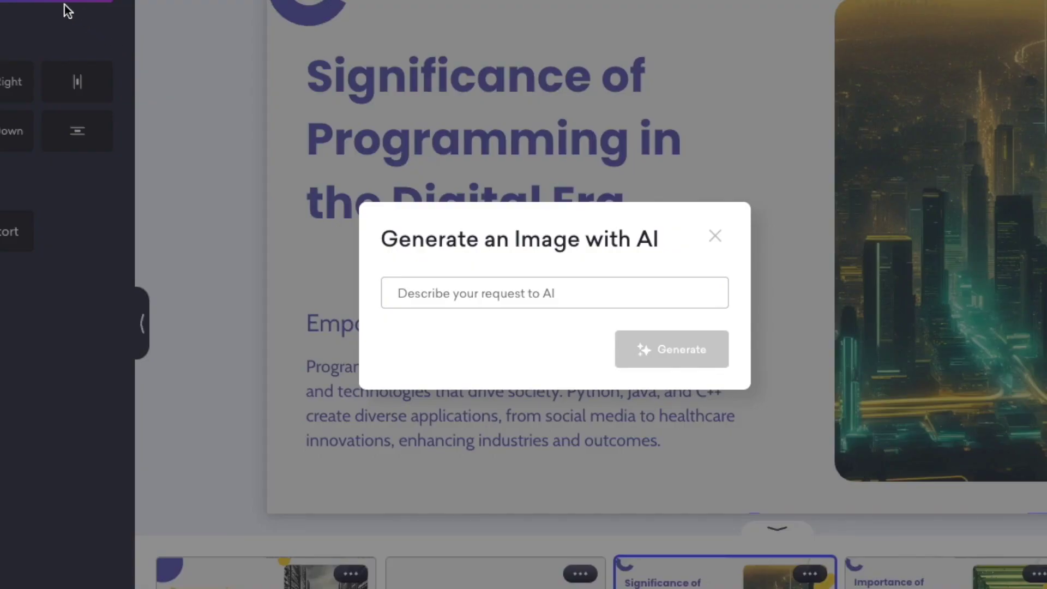
pyautogui.click(525, 297)
pyautogui.write('Computer in a dark room')
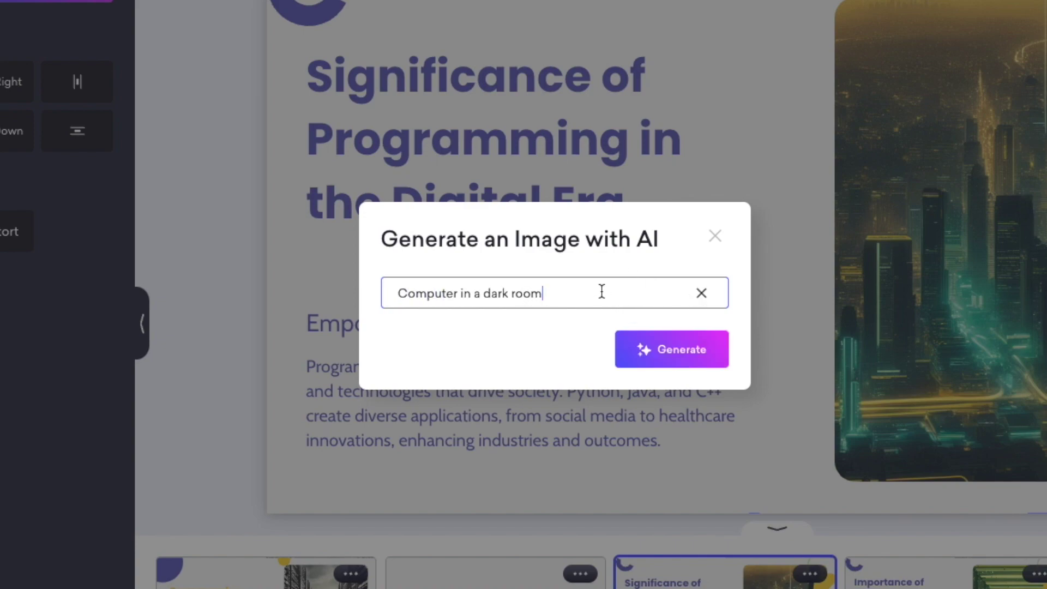
pyautogui.moveTo(600, 293); pyautogui.dragTo(384, 294)
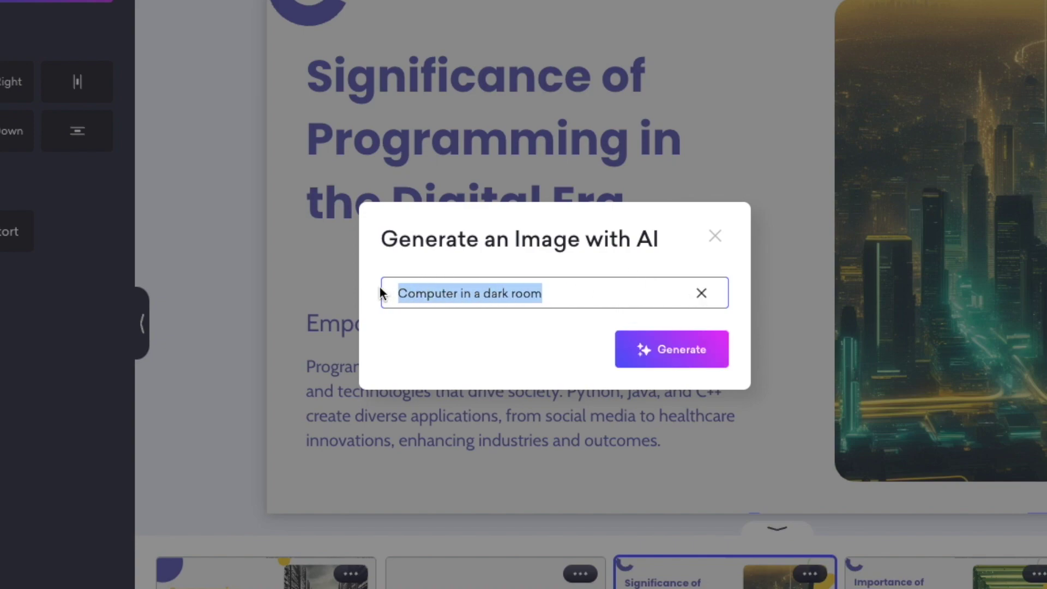
pyautogui.click(643, 348)
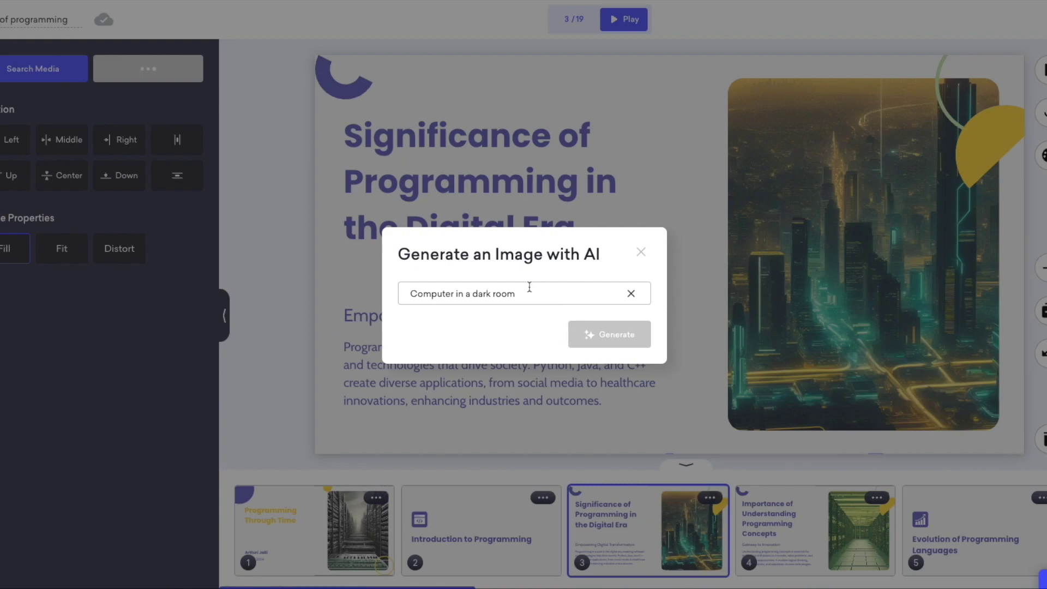
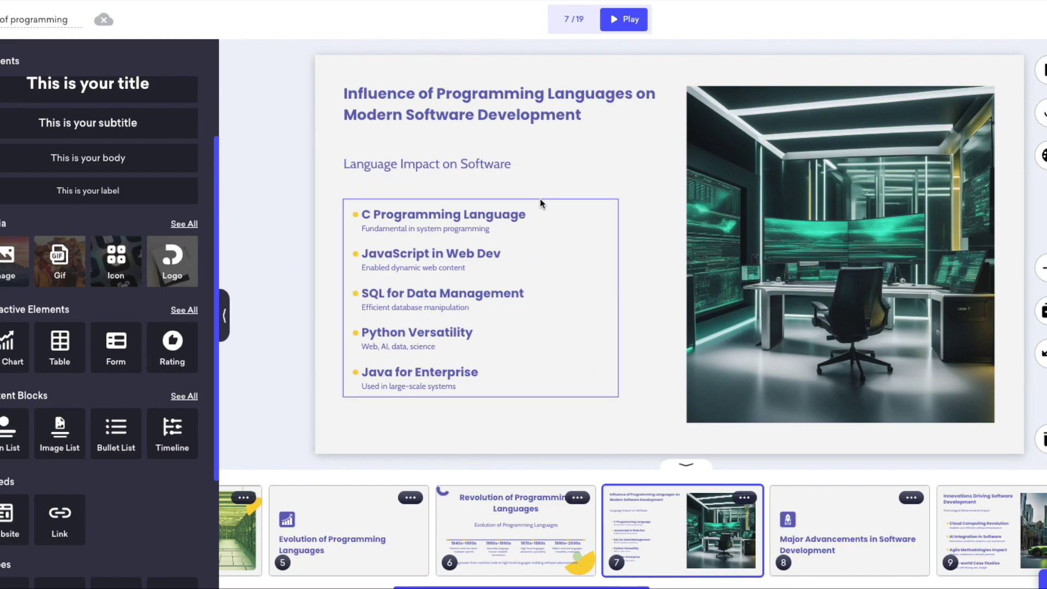
# Step: View slides 8 to 10 on software advancements, innovations and breakthroughs, and return to slide 7
pyautogui.click(854, 528)
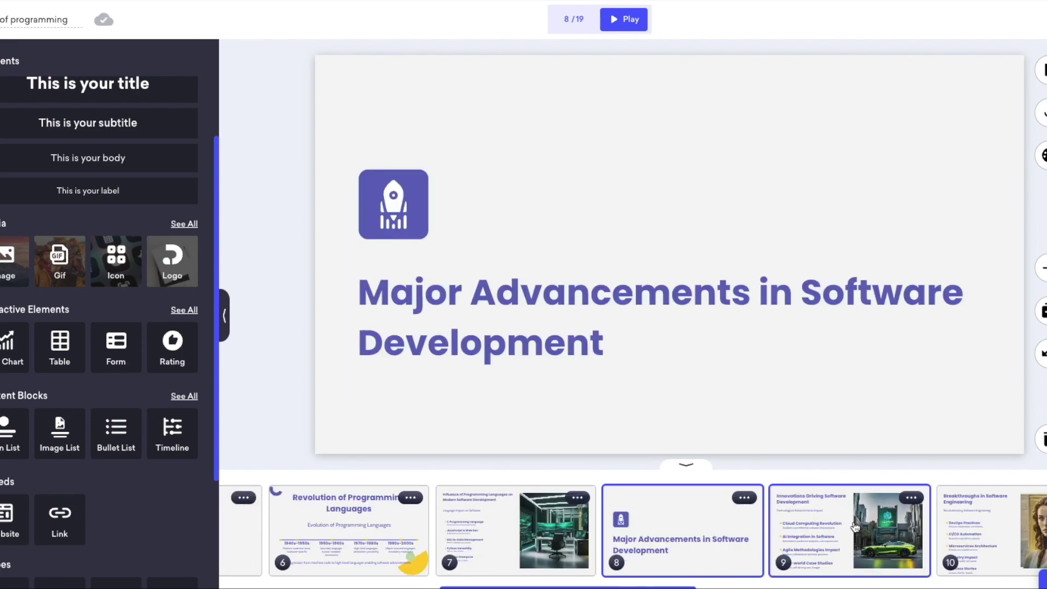
pyautogui.click(840, 534)
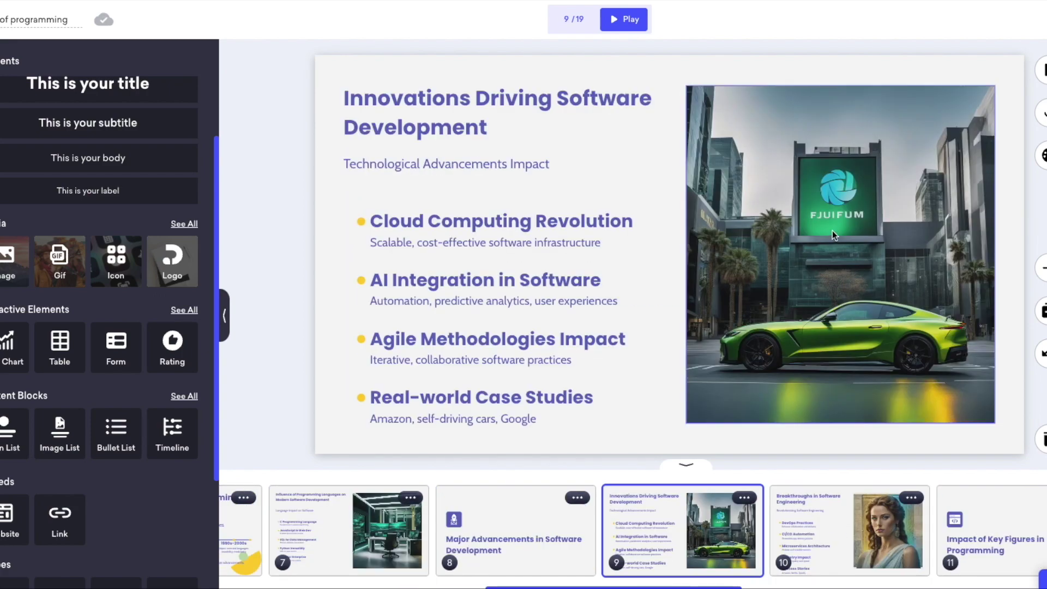
pyautogui.click(899, 545)
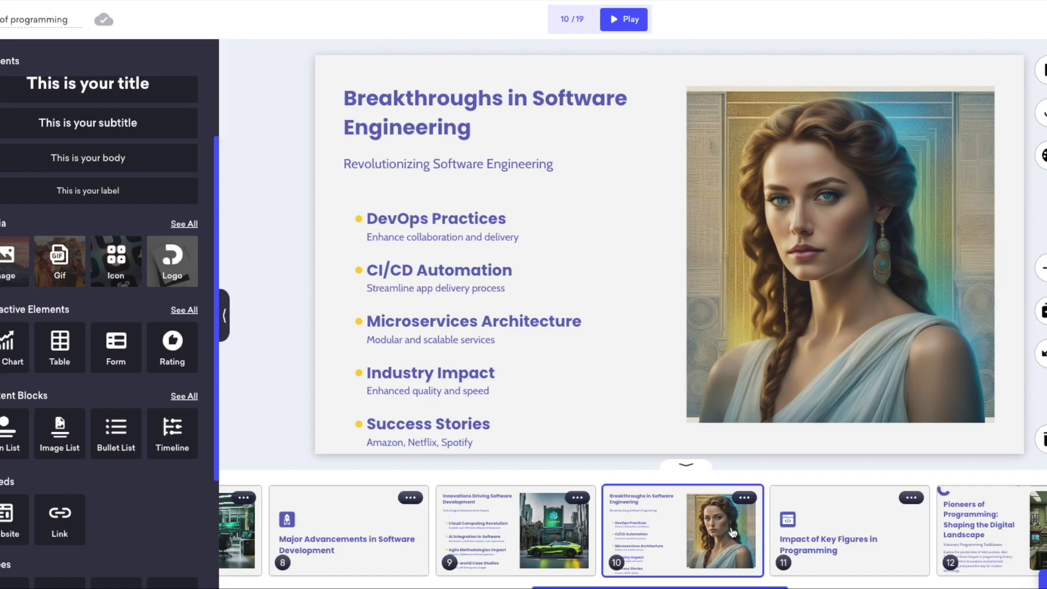
pyautogui.click(573, 525)
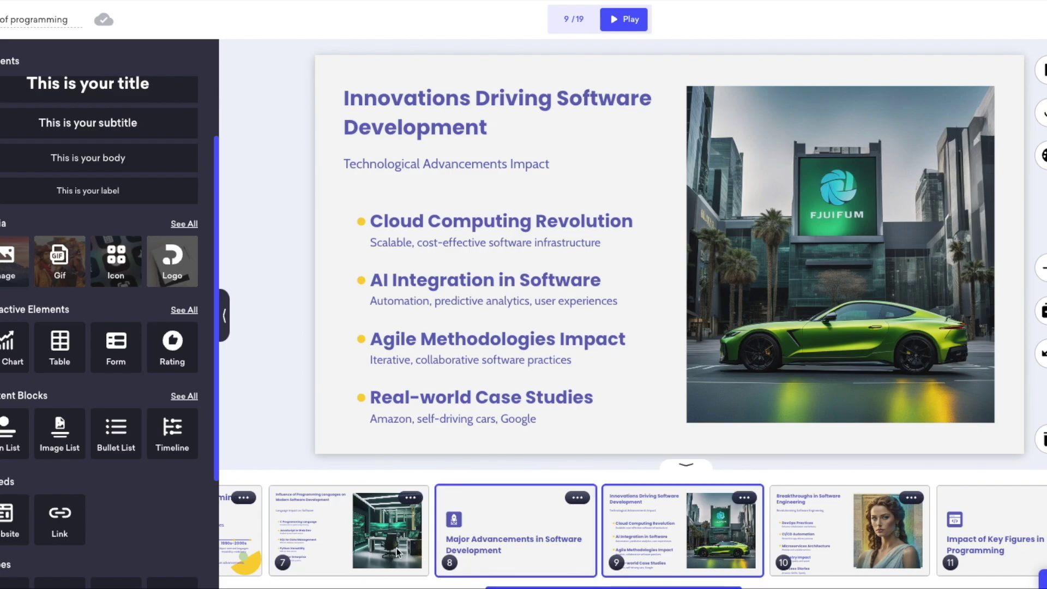
pyautogui.click(378, 550)
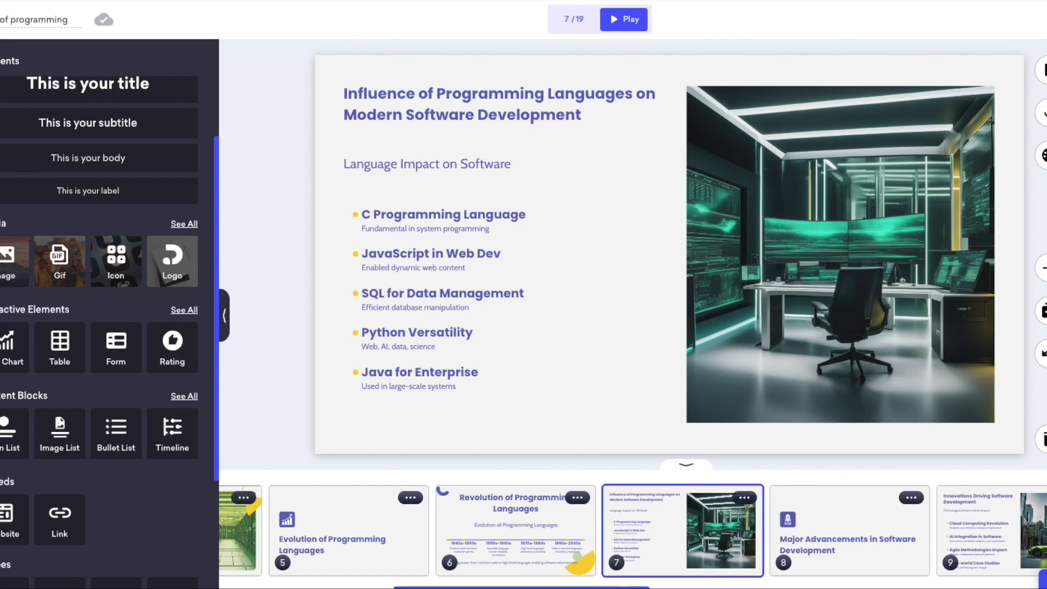
# Step: Look through the "Pioneers of Programming" and "Visionaries of Software Development" slides and the ones following, then return to slide 6
pyautogui.moveTo(619, 588); pyautogui.dragTo(788, 587)
pyautogui.click(677, 538)
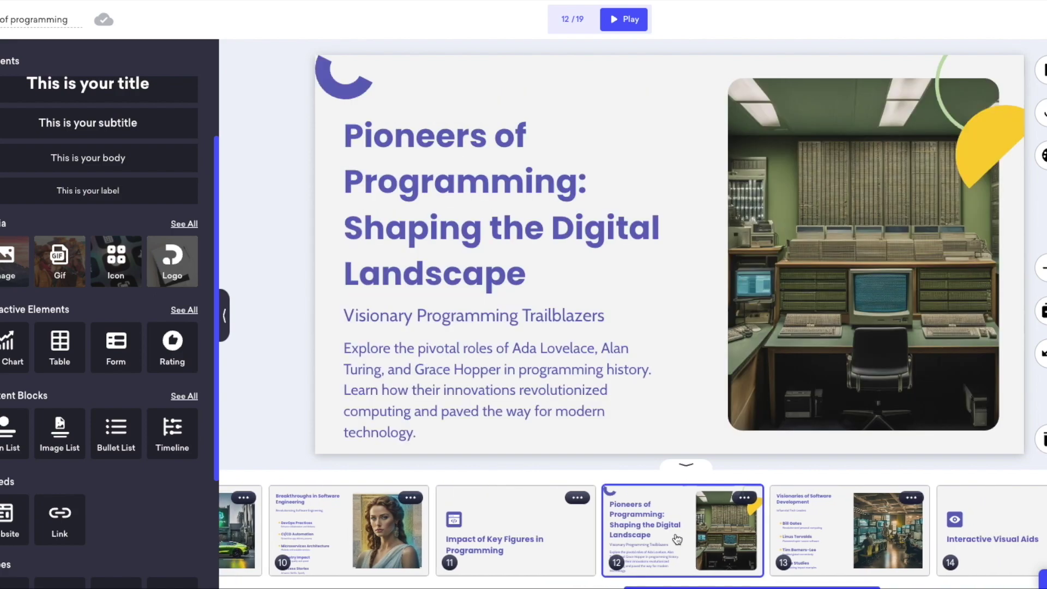
pyautogui.click(872, 508)
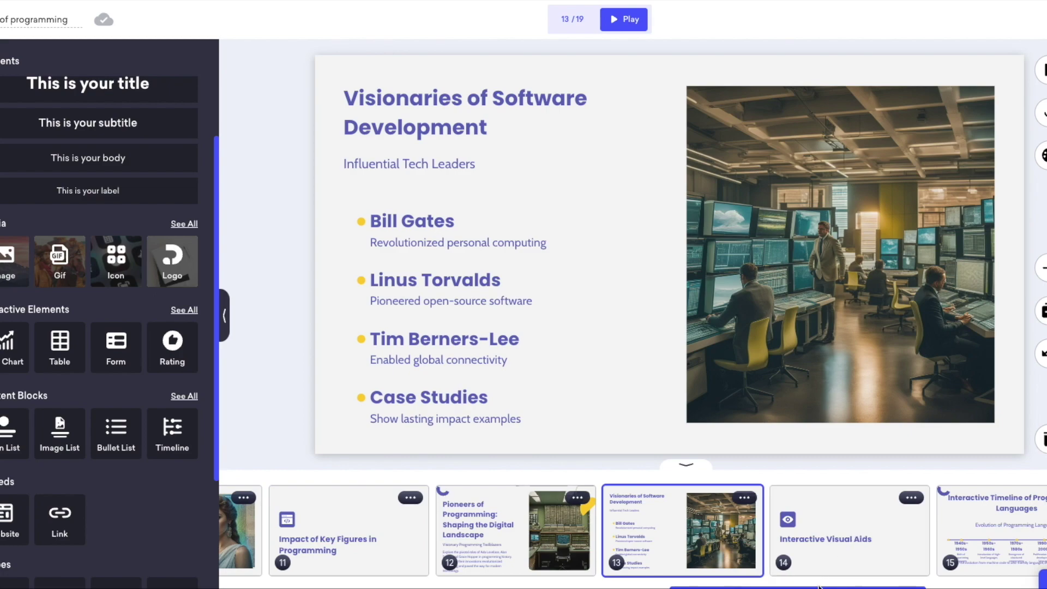
pyautogui.hscroll(5, 850, 545)
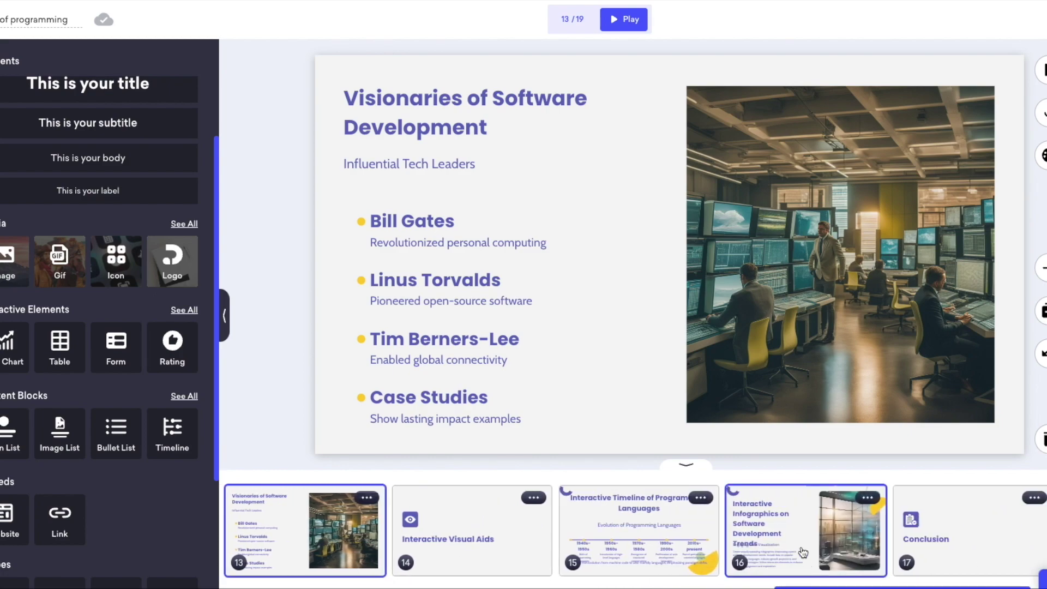
pyautogui.click(823, 572)
pyautogui.moveTo(817, 586); pyautogui.dragTo(562, 586)
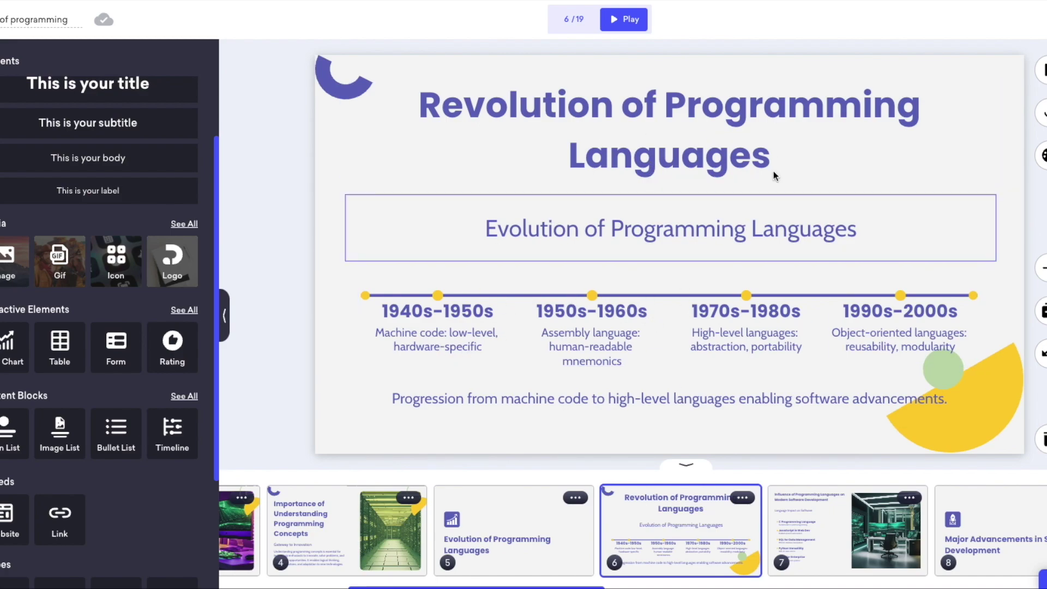
# Step: Browse from the "Revolution of Programming Languages" timeline forward to slide 12 and back to the timeline
pyautogui.click(493, 518)
pyautogui.click(842, 546)
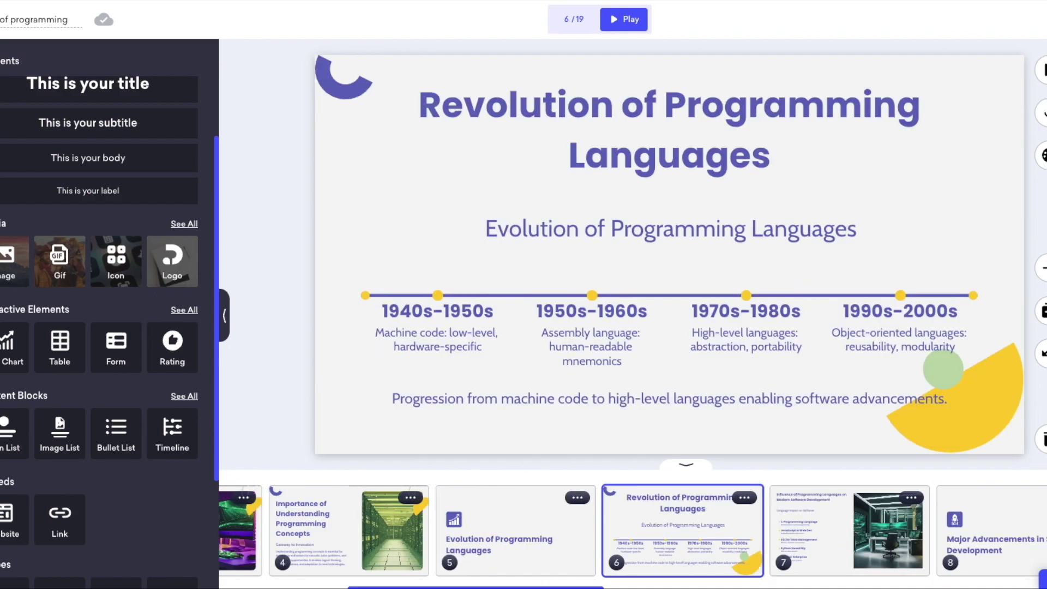
pyautogui.click(627, 537)
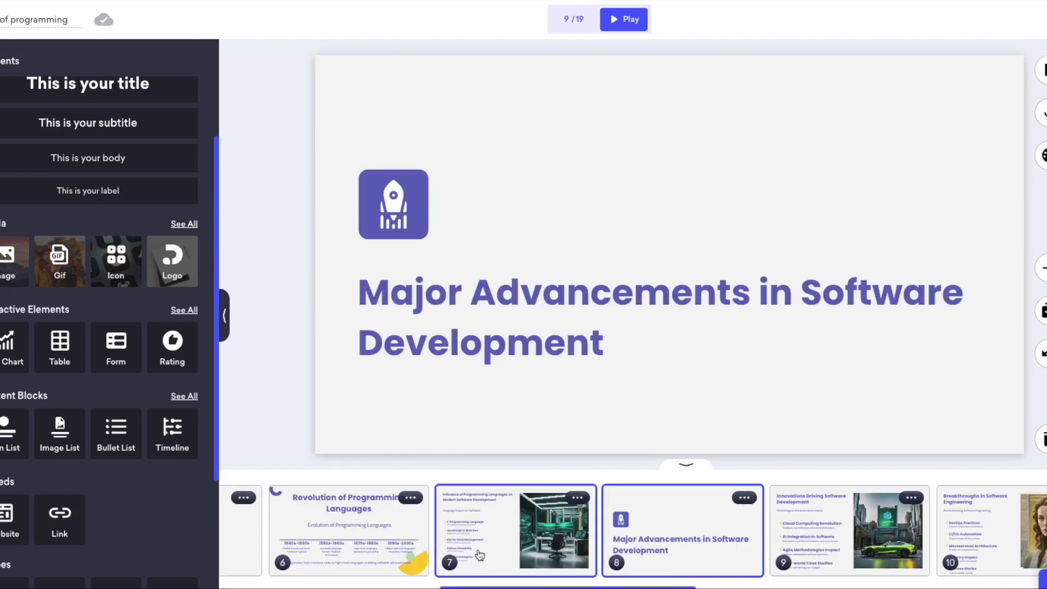
pyautogui.moveTo(631, 587); pyautogui.dragTo(779, 587)
pyautogui.click(710, 577)
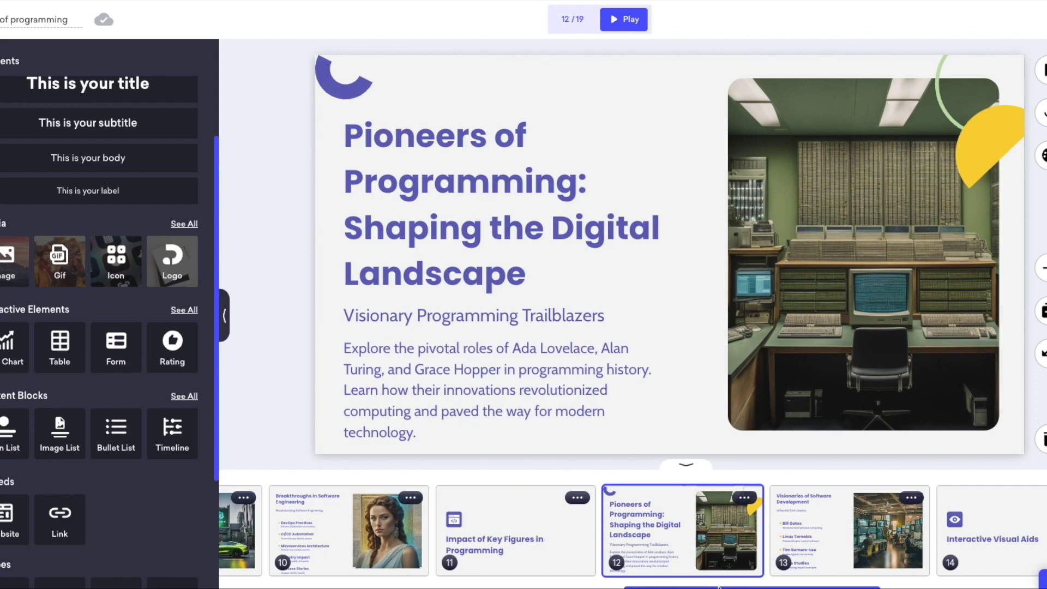
pyautogui.moveTo(718, 588); pyautogui.dragTo(435, 573)
pyautogui.click(708, 531)
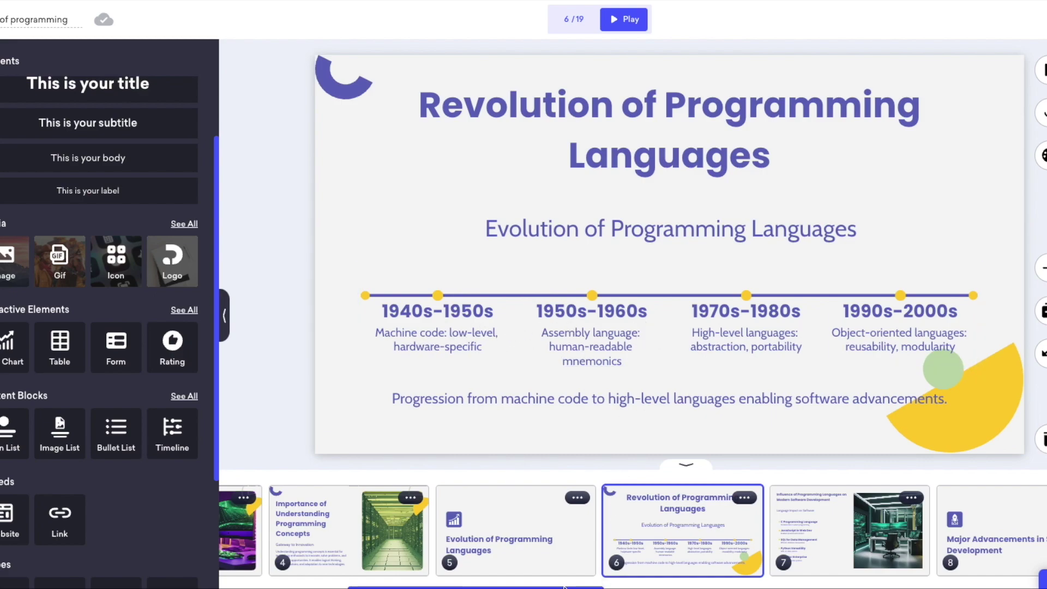
# Step: Return to the title slide and check the new computer image on slide 3
pyautogui.hscroll(3, 565, 587)
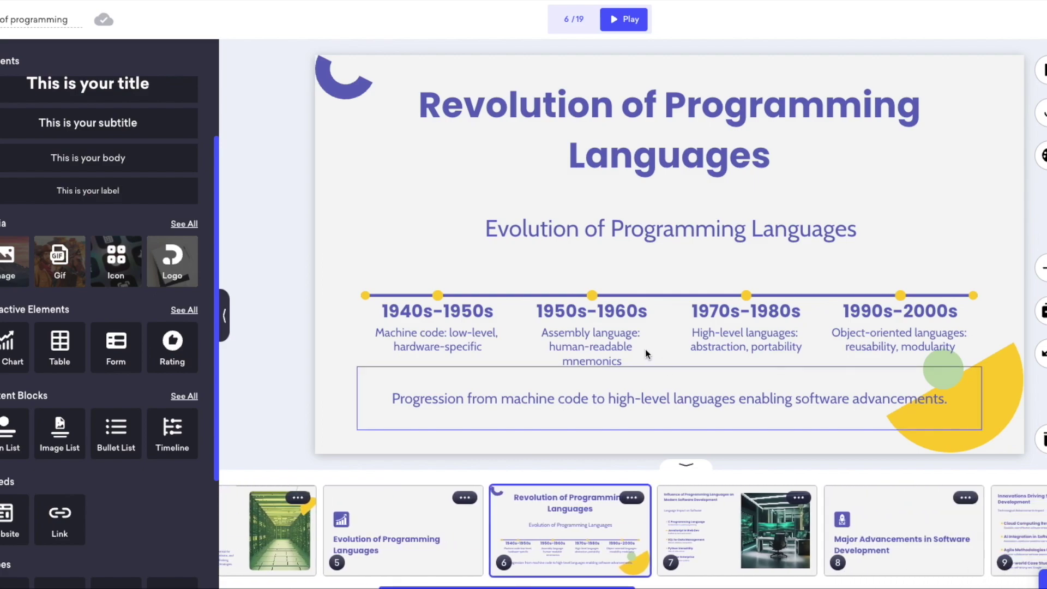
pyautogui.moveTo(557, 586); pyautogui.dragTo(399, 586)
pyautogui.click(349, 542)
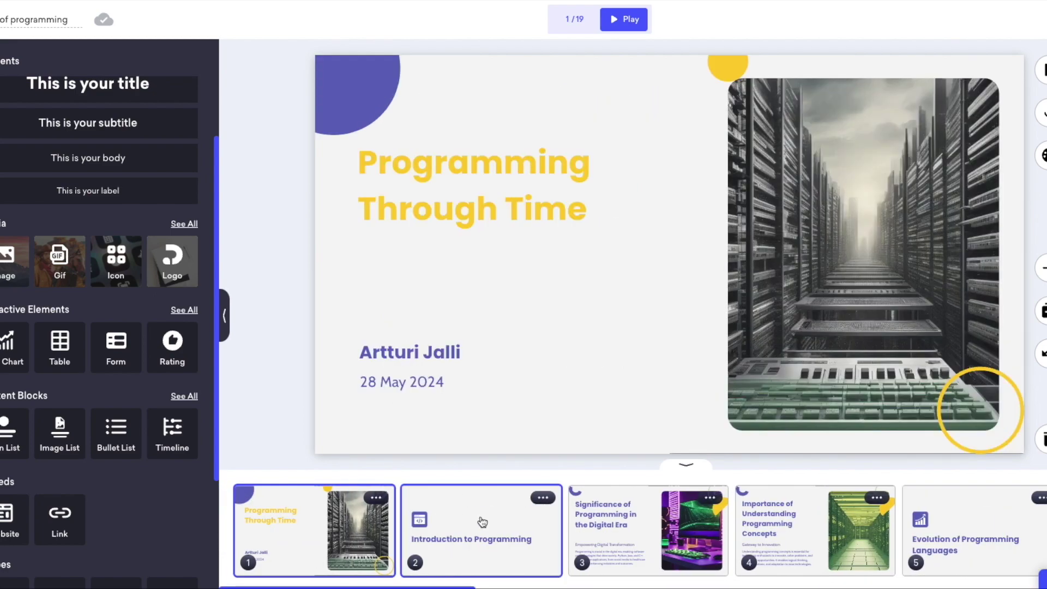
pyautogui.click(480, 521)
pyautogui.click(586, 553)
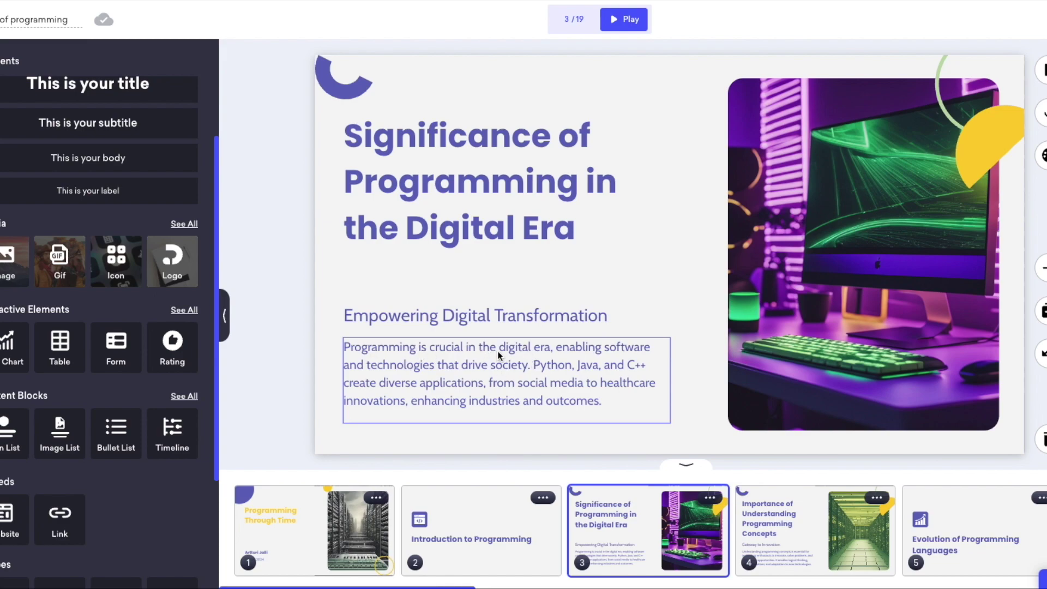
# Step: View slides 9, 10 and 12, and select the body text on "Pioneers of Programming"
pyautogui.moveTo(470, 585); pyautogui.dragTo(736, 585)
pyautogui.click(633, 533)
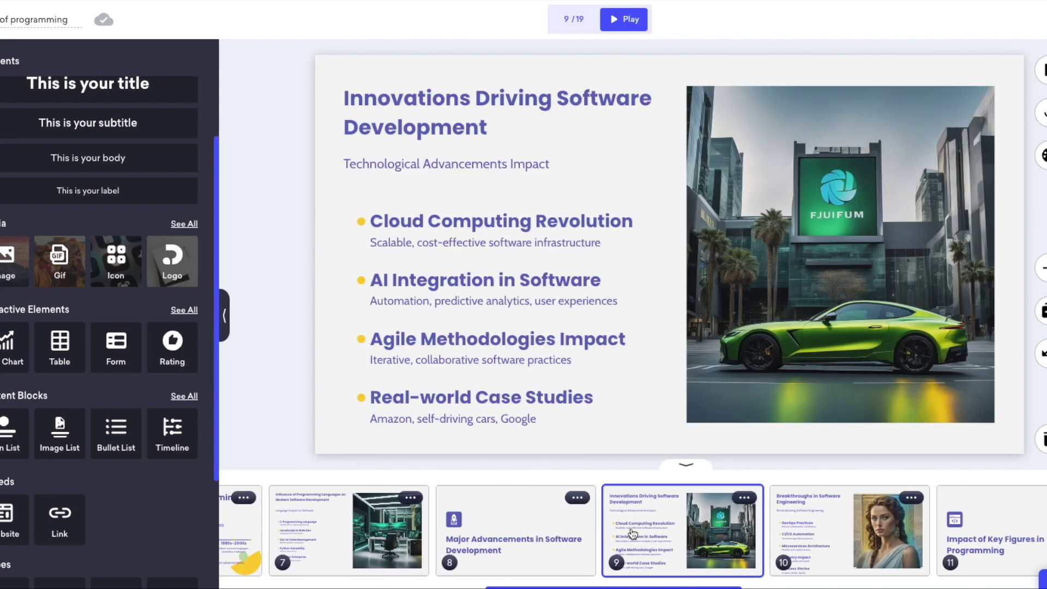
pyautogui.click(874, 551)
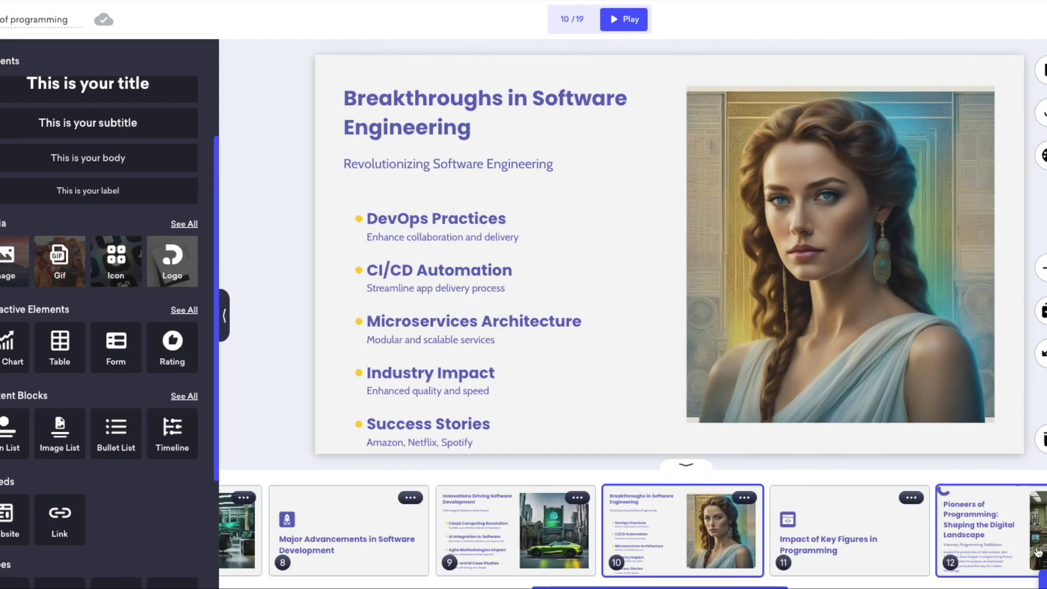
pyautogui.click(1027, 550)
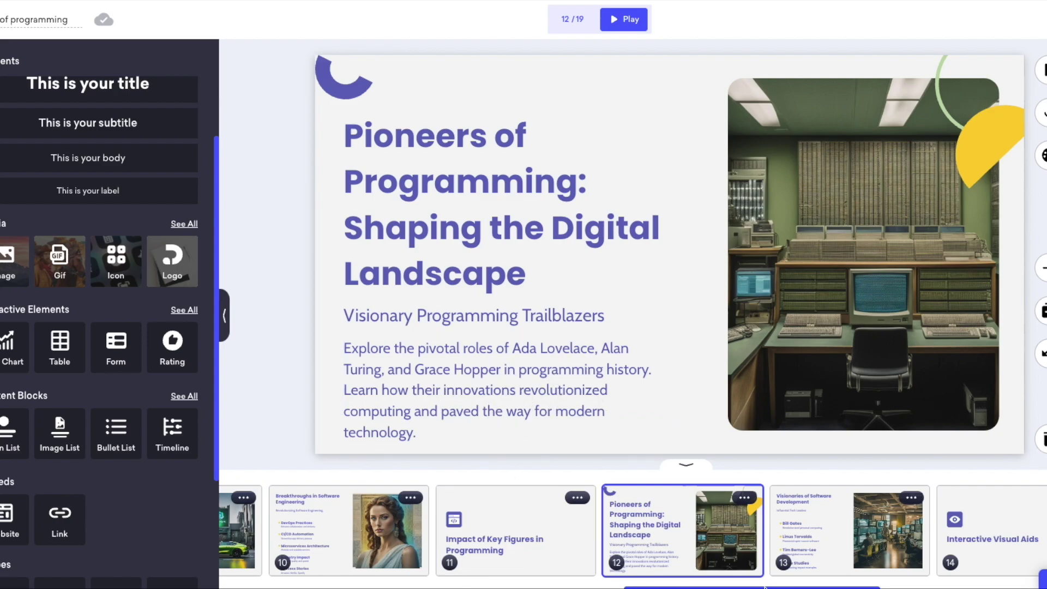
pyautogui.moveTo(765, 587); pyautogui.dragTo(773, 586)
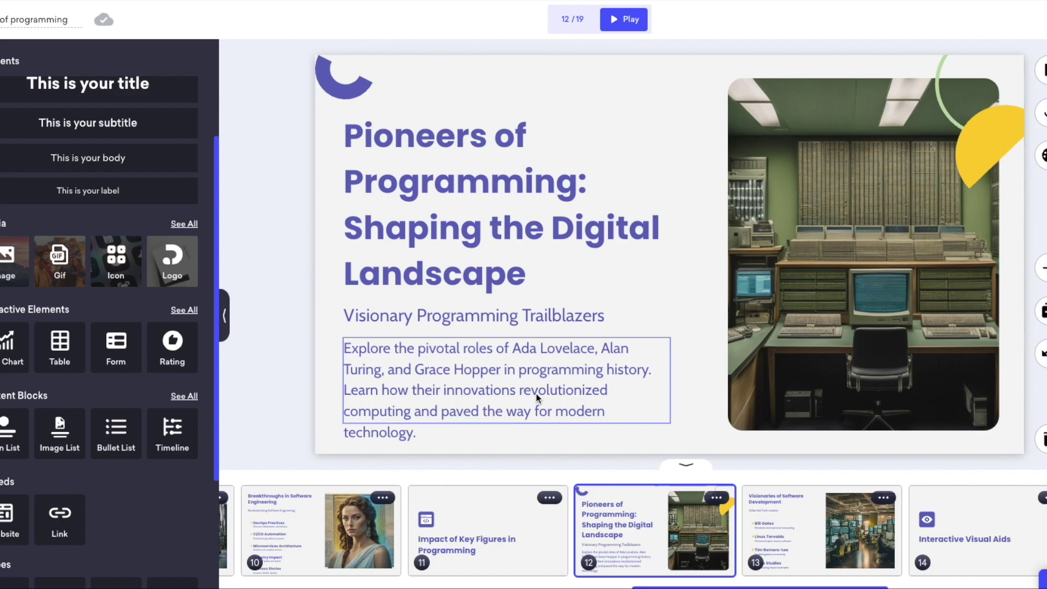
pyautogui.moveTo(732, 587); pyautogui.dragTo(742, 587)
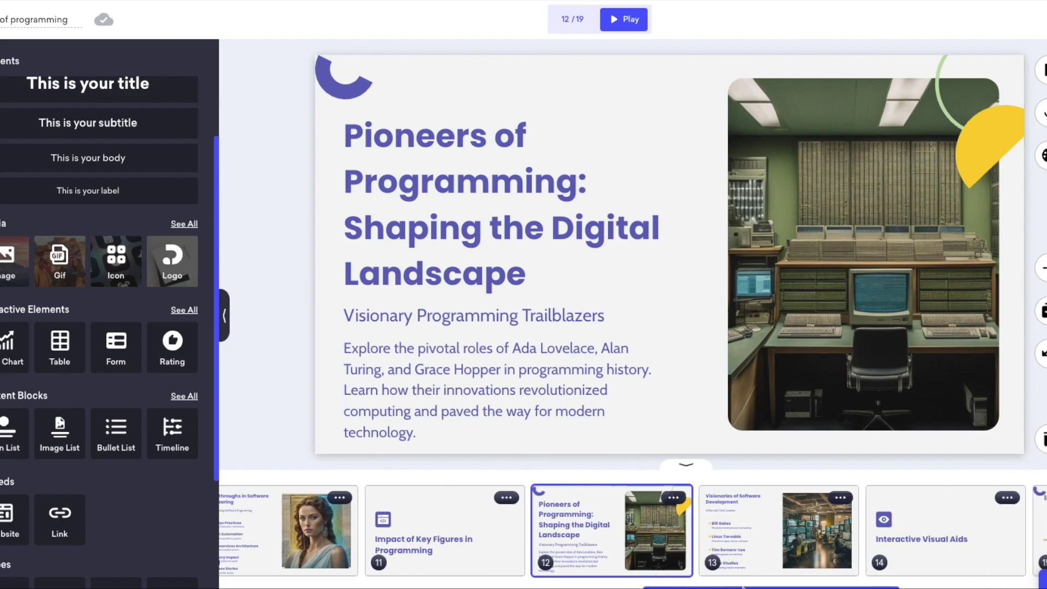
pyautogui.click(525, 389)
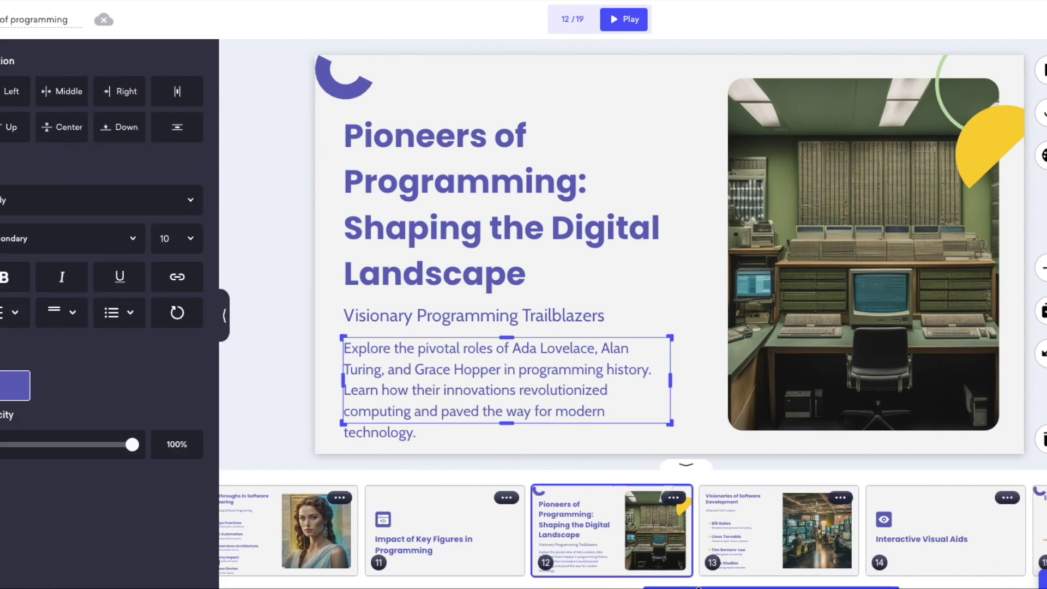
# Step: Examine the "Interactive Visual Aids" and interactive timeline slides, the closing quote slide and "Reflecting on Programming History"
pyautogui.hscroll(3, 699, 567)
pyautogui.click(703, 523)
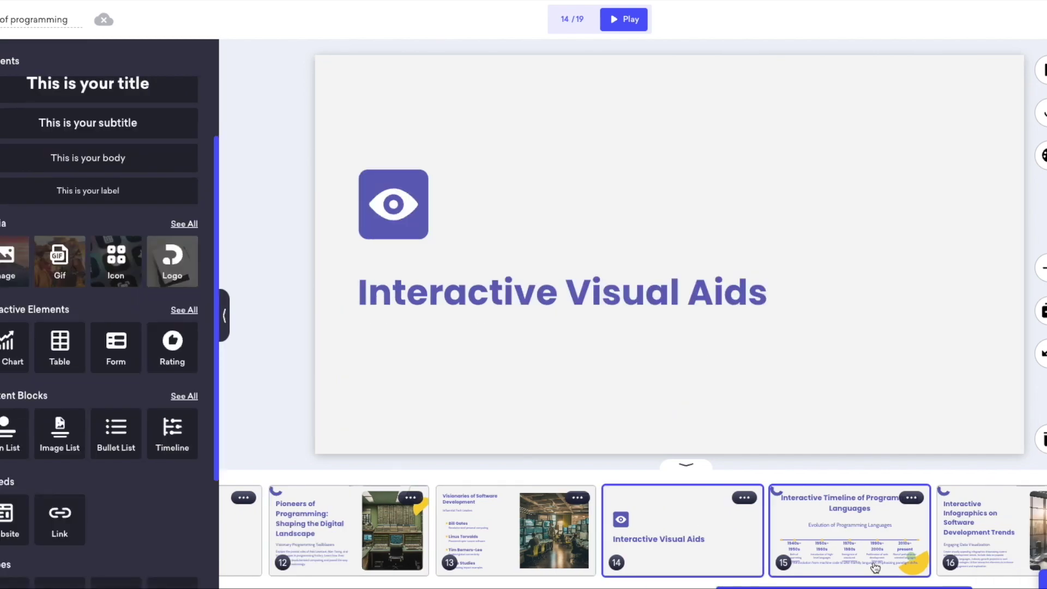
pyautogui.click(875, 568)
pyautogui.hscroll(3, 875, 568)
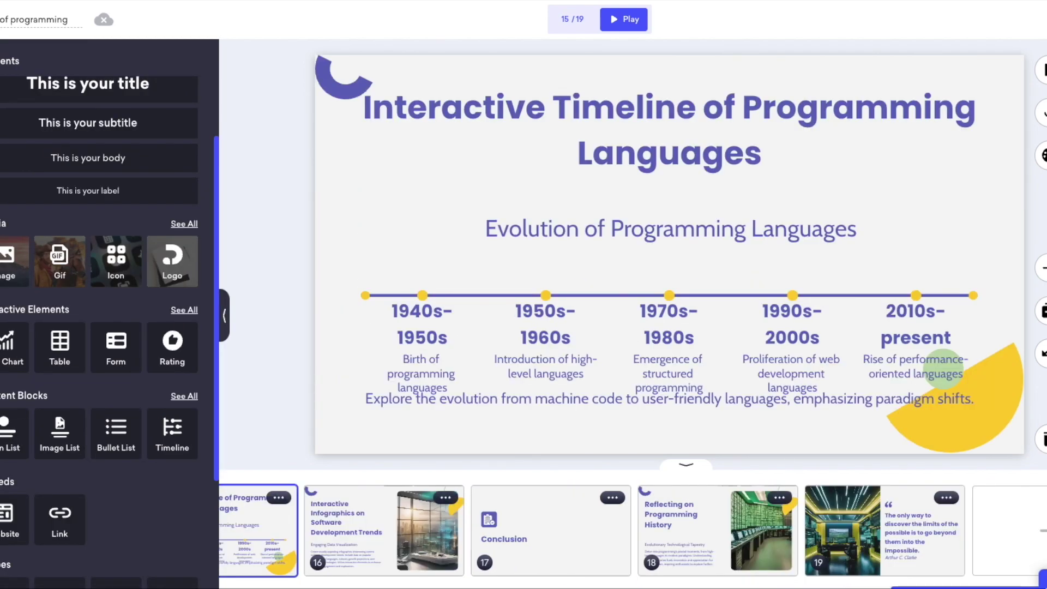
pyautogui.click(863, 563)
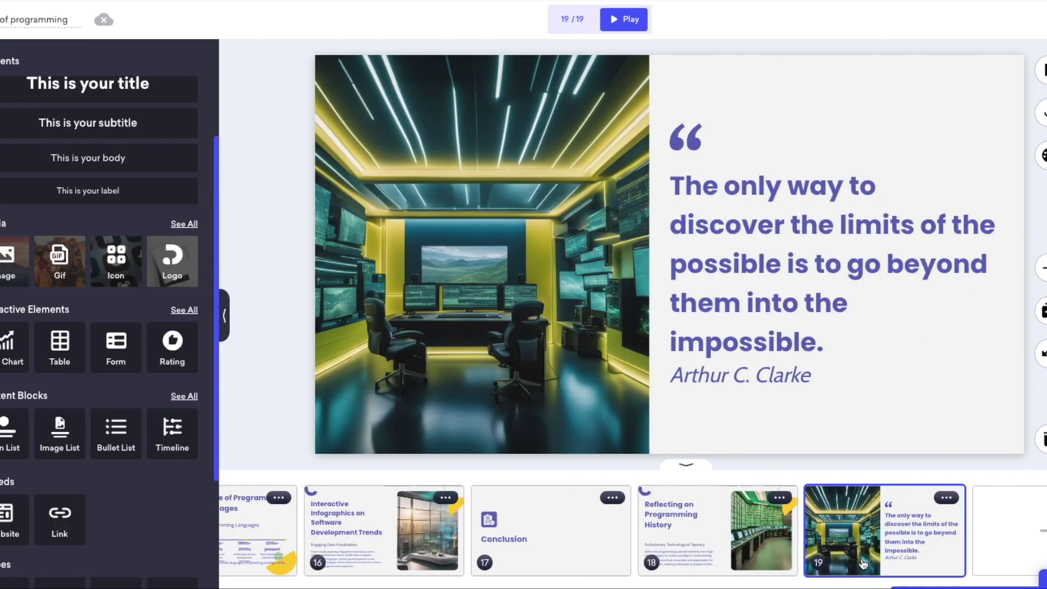
pyautogui.click(719, 507)
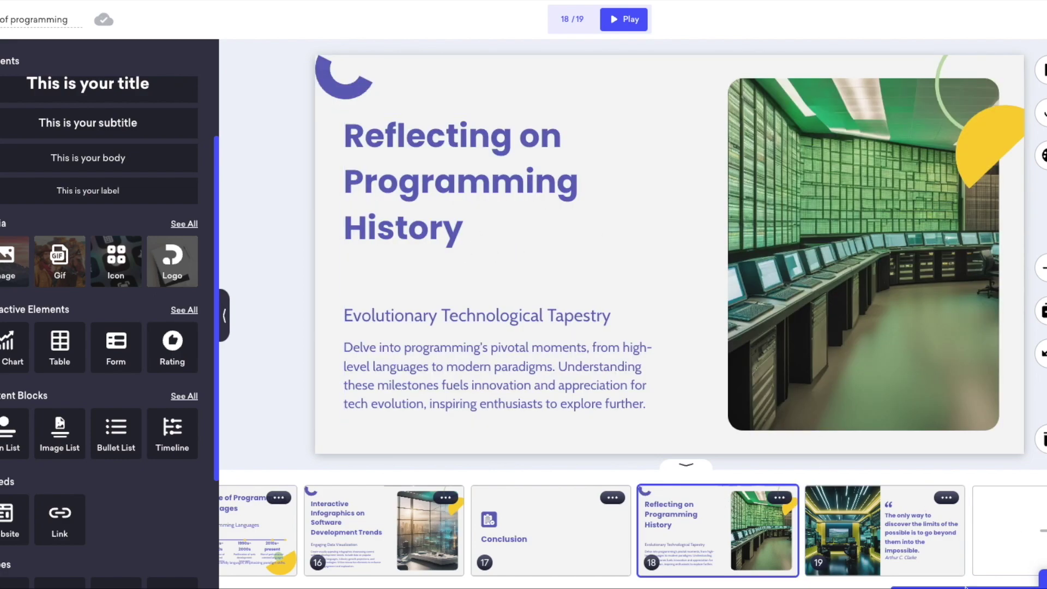
# Step: Revisit the "Significance of Programming in the Digital Era", "Pioneers of Programming" and "Visionaries of Software Development" slides, working back toward the earlier slides
pyautogui.moveTo(922, 587); pyautogui.dragTo(246, 487)
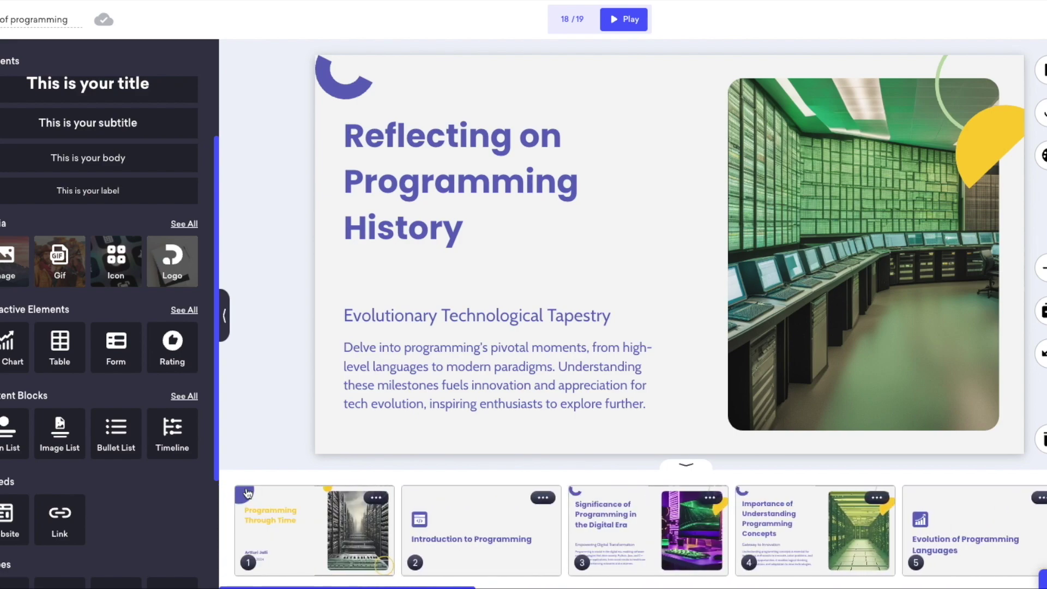
pyautogui.click(644, 531)
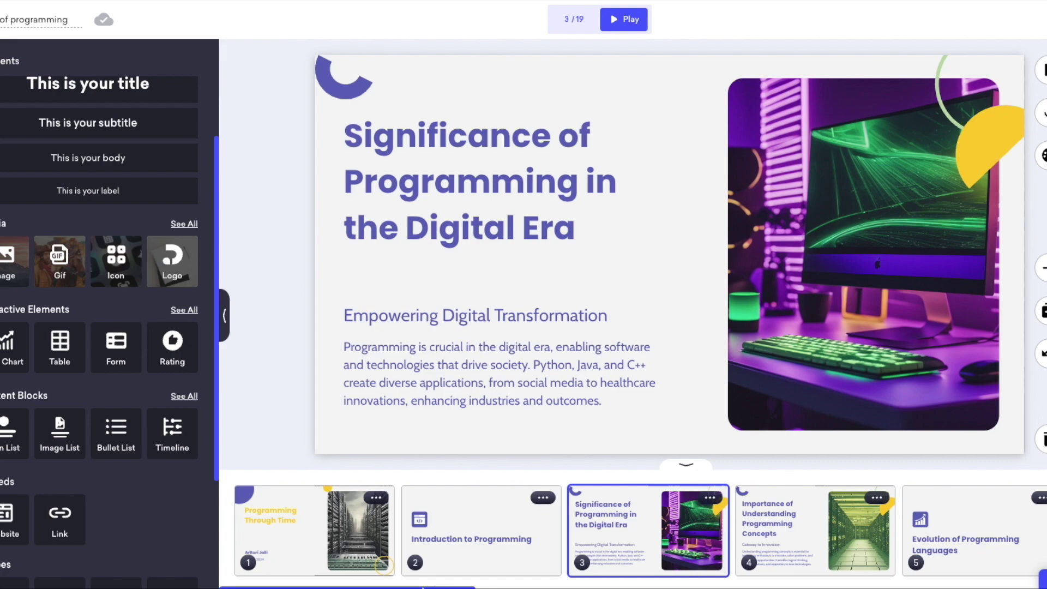
pyautogui.moveTo(423, 587); pyautogui.dragTo(839, 587)
pyautogui.click(663, 549)
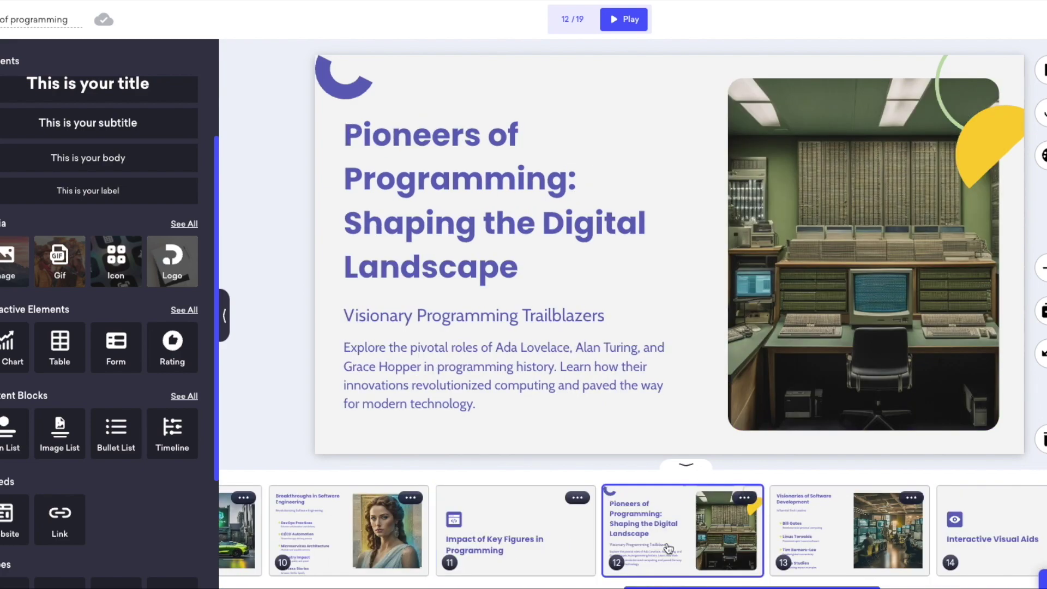
pyautogui.click(842, 533)
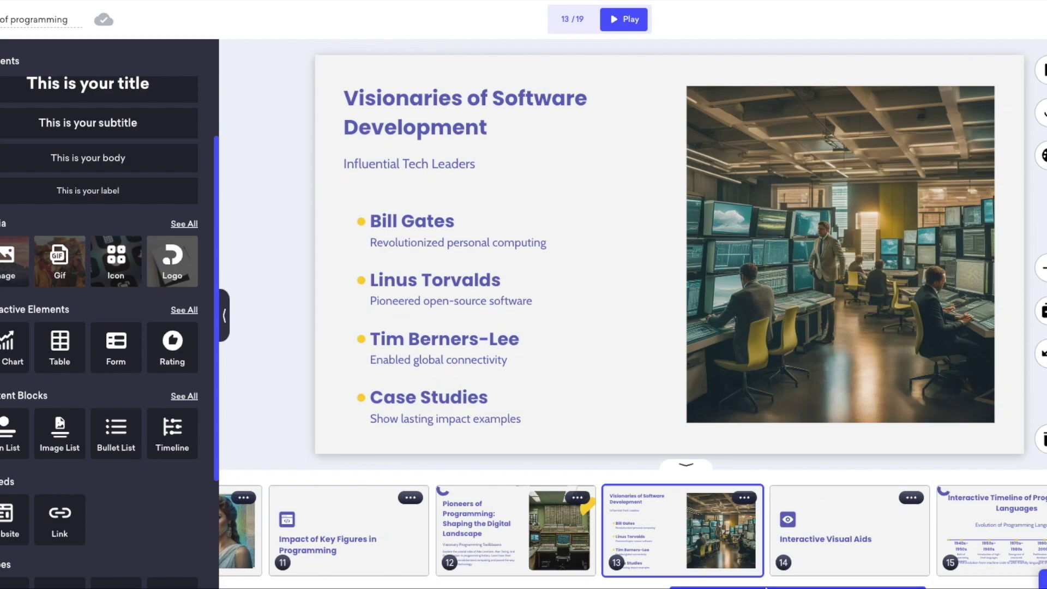
pyautogui.moveTo(766, 587)
pyautogui.mouseDown()
pyautogui.moveTo(804, 587)
pyautogui.moveTo(760, 587)
pyautogui.mouseUp()
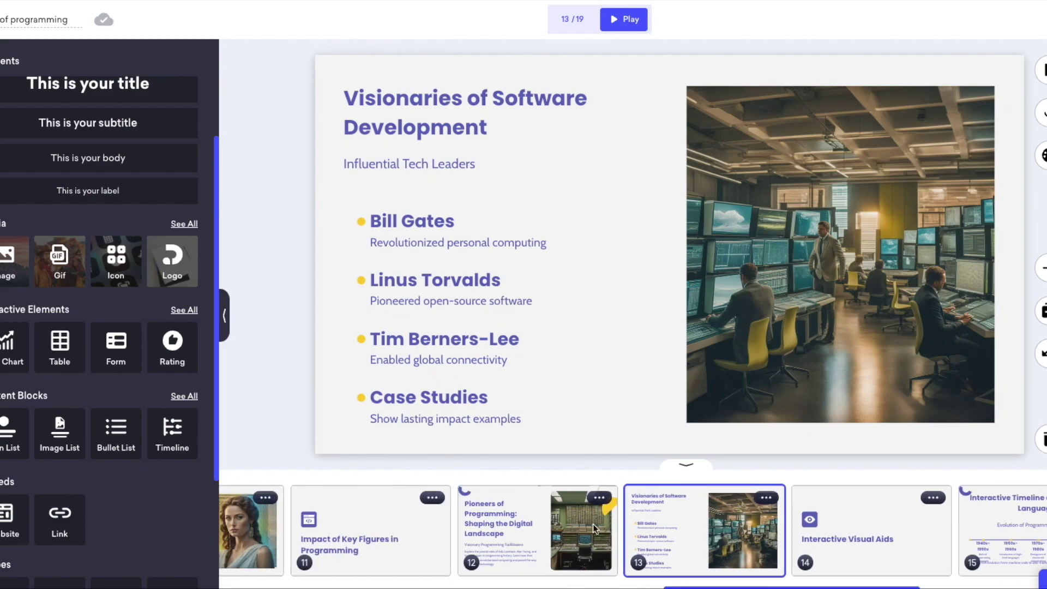
pyautogui.click(526, 540)
pyautogui.moveTo(723, 586); pyautogui.dragTo(534, 587)
pyautogui.click(570, 550)
pyautogui.moveTo(592, 587); pyautogui.dragTo(459, 587)
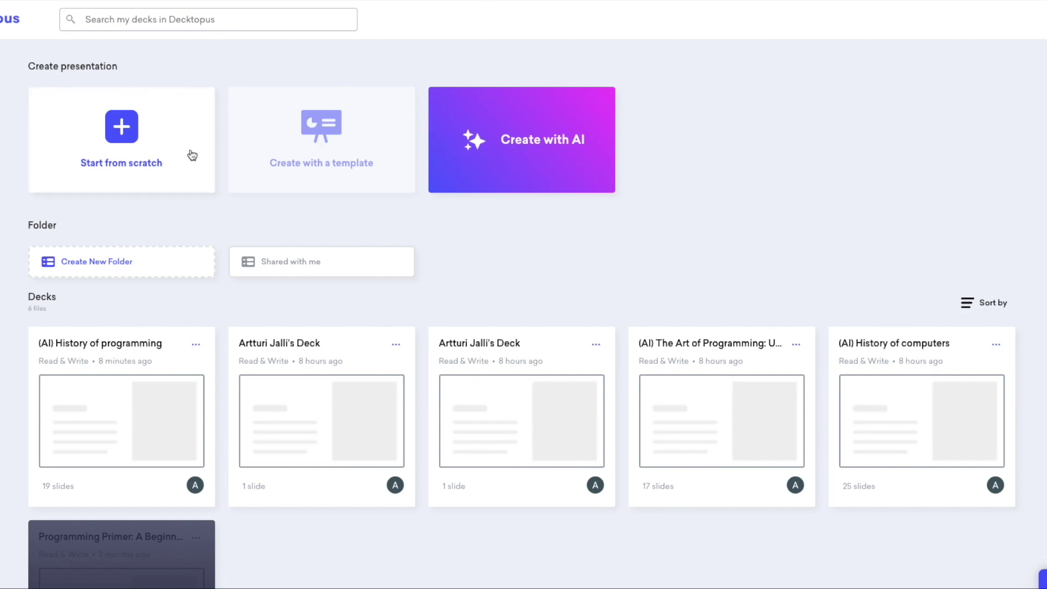
# Step: Start a new AI-generated presentation from the deck dashboard
pyautogui.click(560, 135)
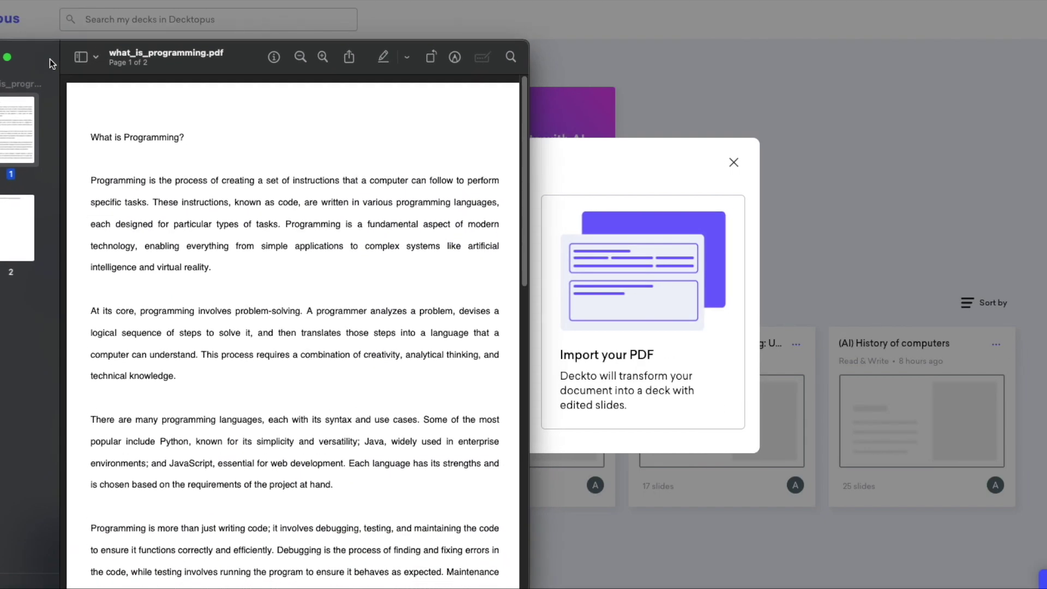
# Step: Read through both pages of what_is_programming.pdf in the PDF viewer and close the document
pyautogui.moveTo(50, 59); pyautogui.dragTo(31, 25)
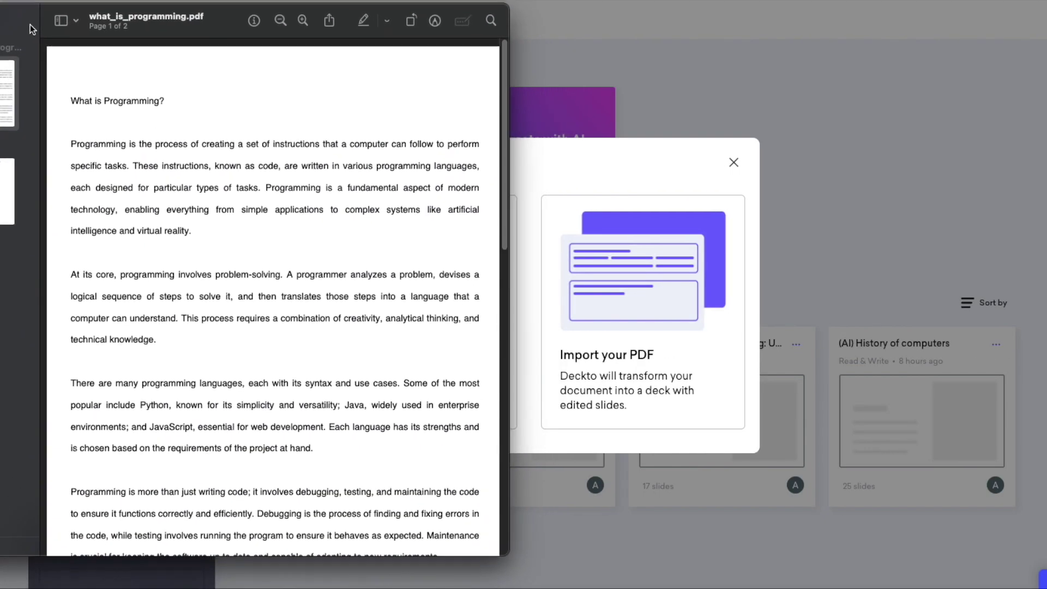
pyautogui.scroll(-3, 178, 152)
pyautogui.scroll(-8, 178, 153)
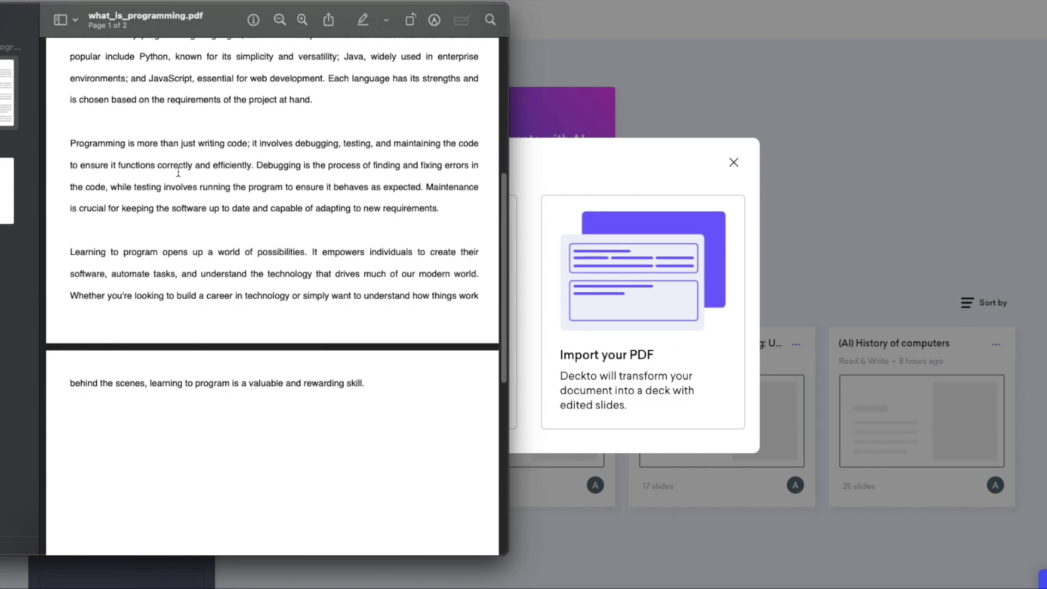
pyautogui.scroll(4, 178, 163)
pyautogui.scroll(-8, 178, 169)
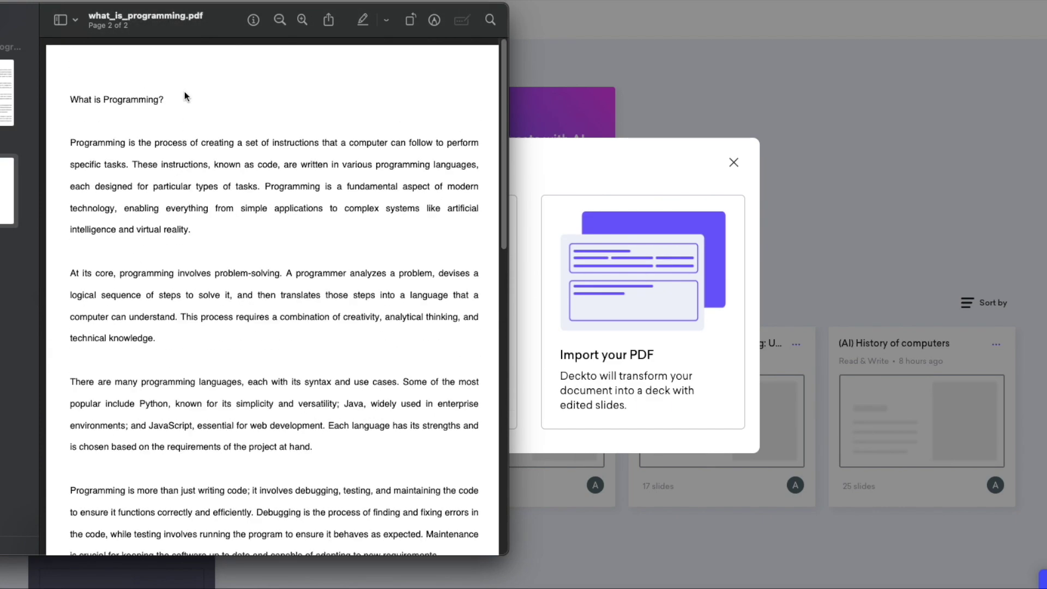
pyautogui.moveTo(182, 99); pyautogui.dragTo(77, 102)
pyautogui.click(95, 102)
pyautogui.scroll(-5, 246, 254)
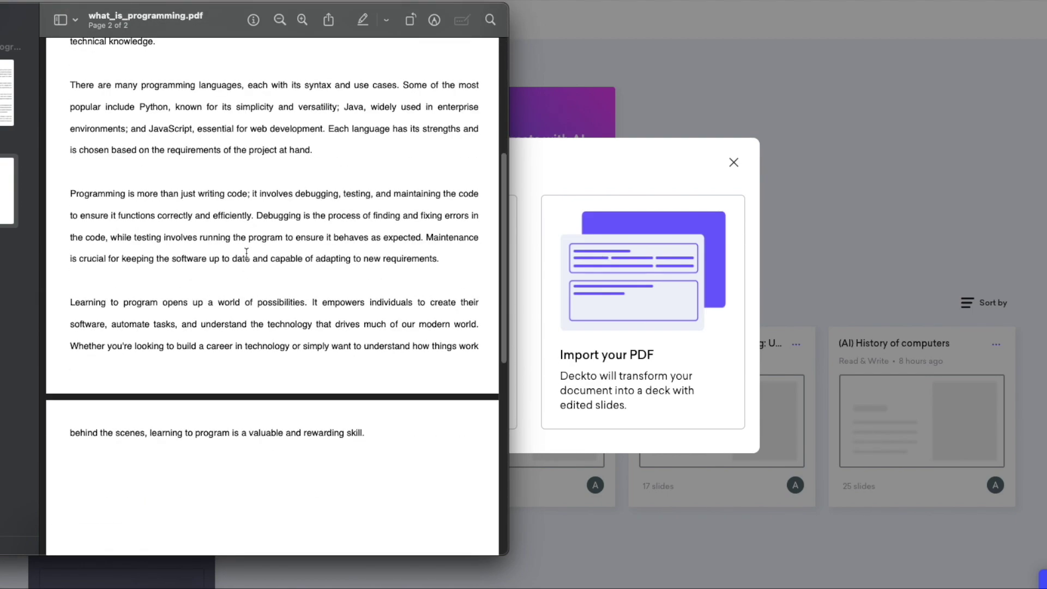
pyautogui.scroll(-2, 247, 253)
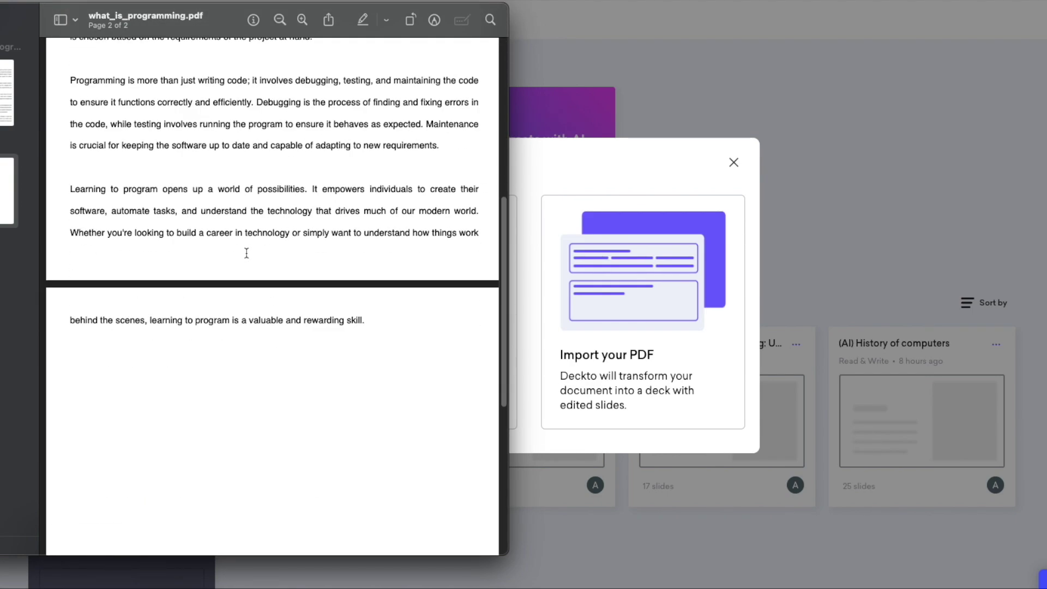
pyautogui.scroll(7, 246, 253)
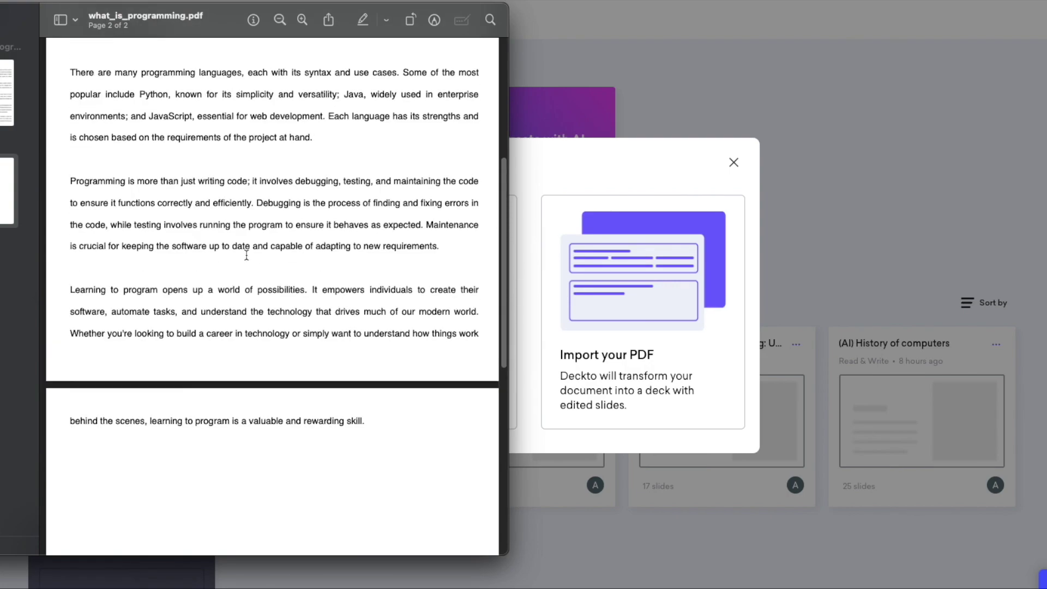
pyautogui.scroll(1, 250, 258)
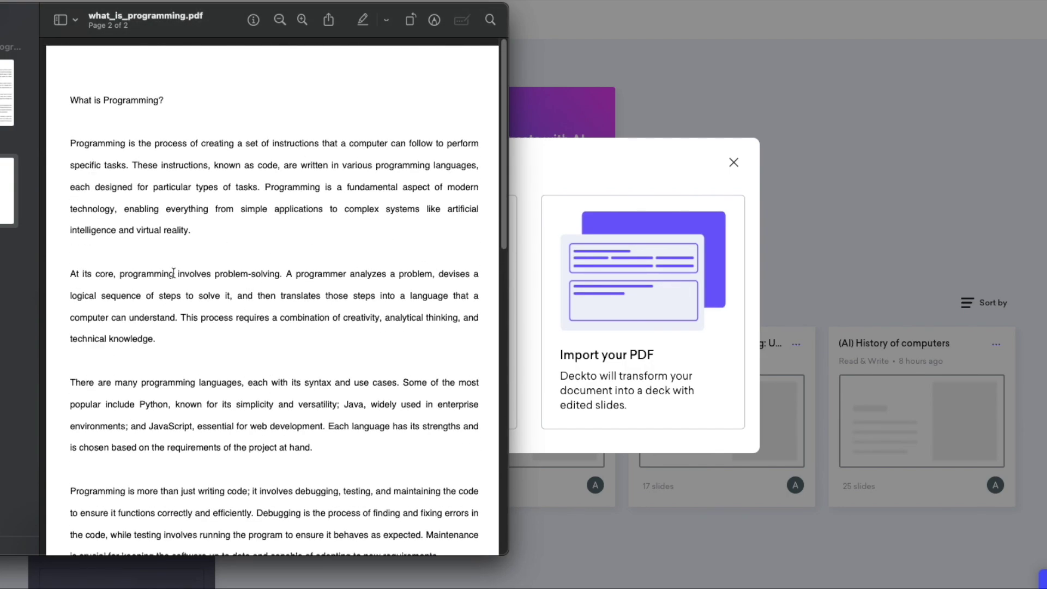
pyautogui.scroll(-1, 265, 232)
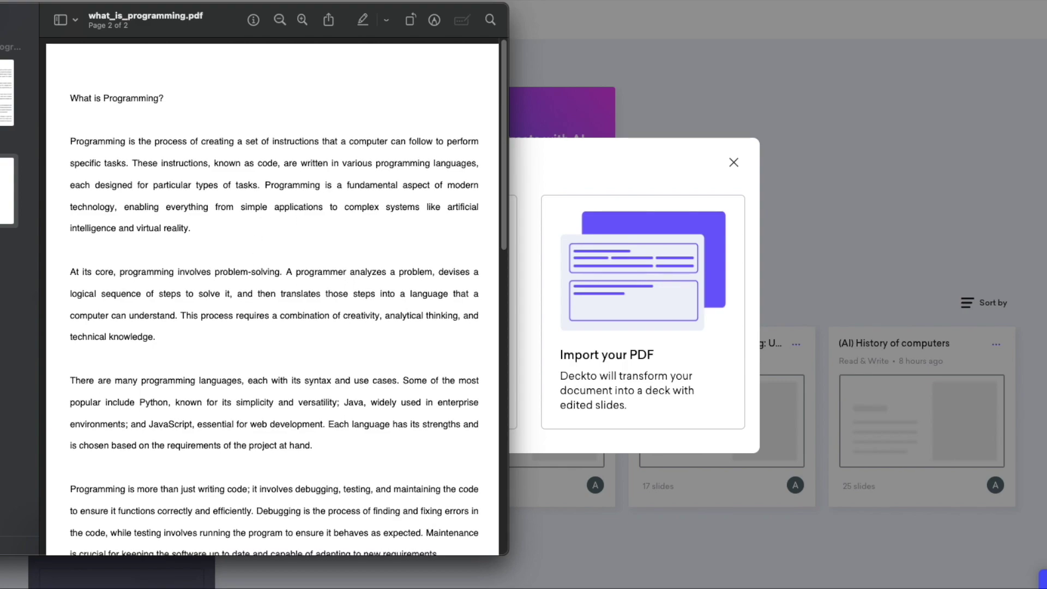
pyautogui.press('super+w')
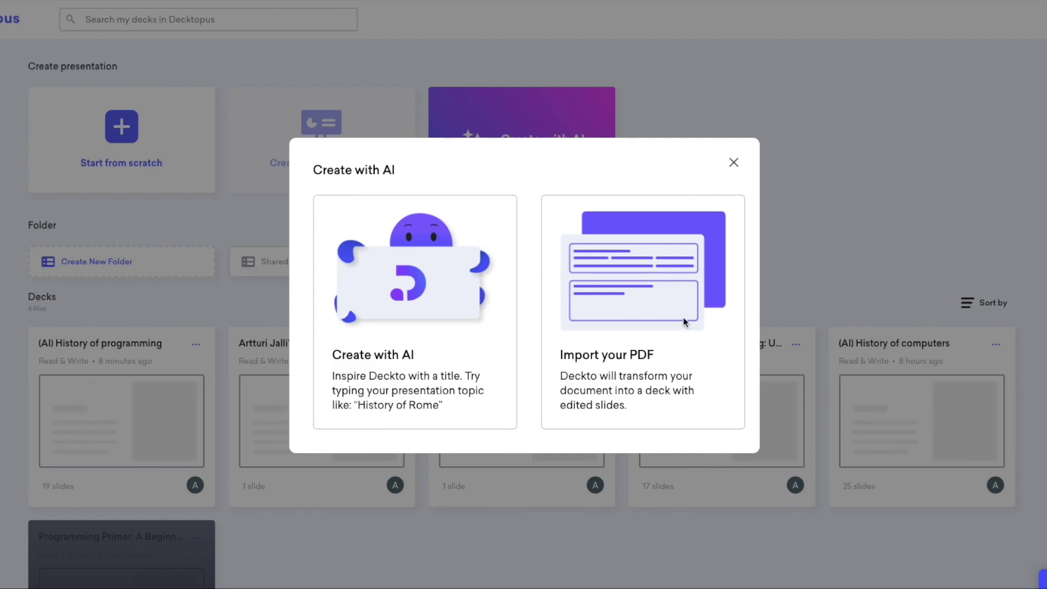
# Step: Import what_is_programming.pdf as the source document for the new AI deck
pyautogui.click(627, 352)
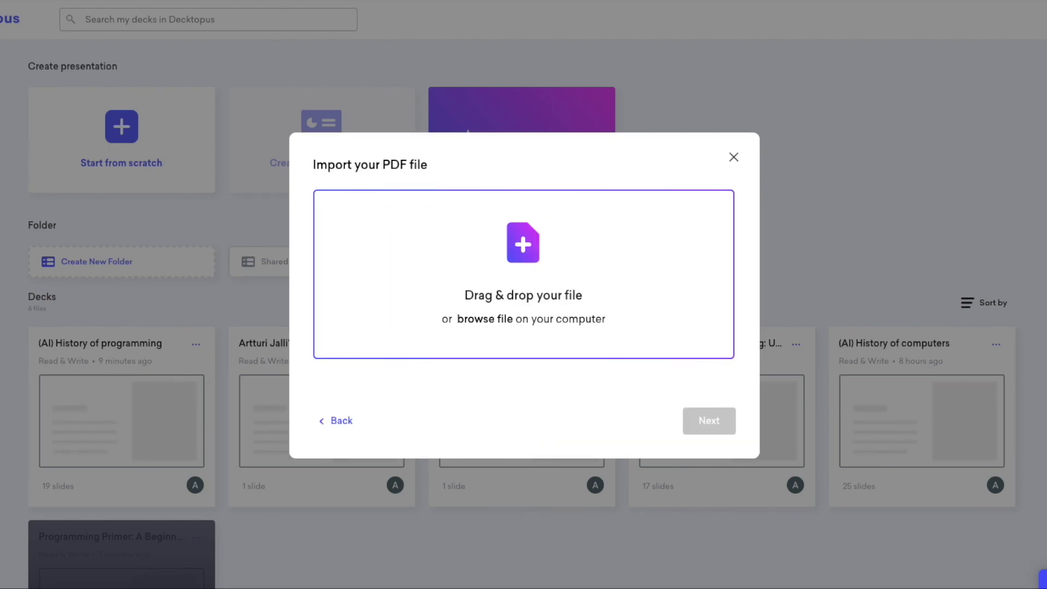
pyautogui.moveTo(81, 360); pyautogui.dragTo(472, 279)
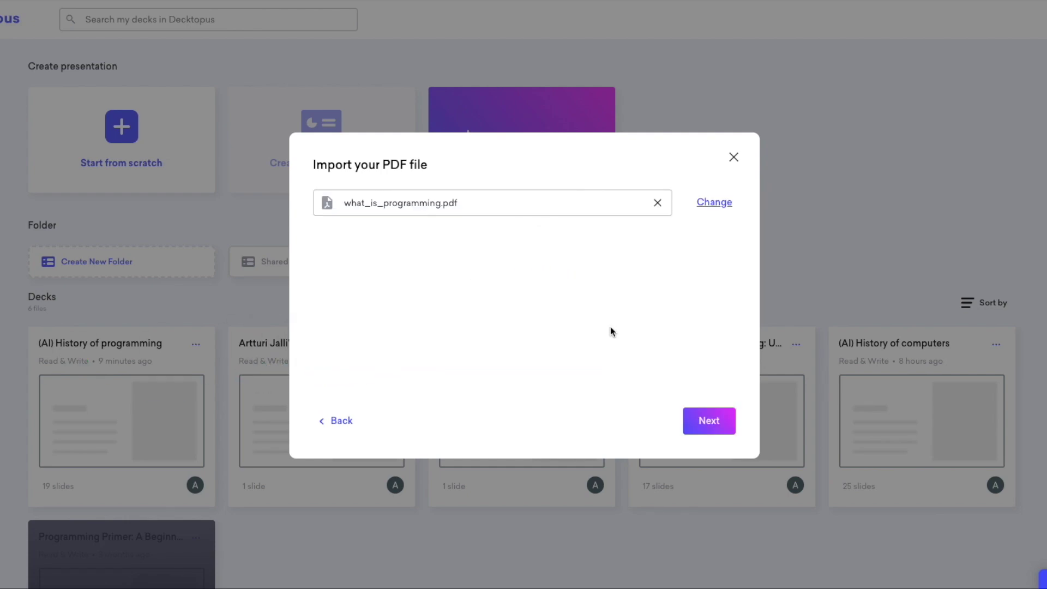
pyautogui.click(718, 423)
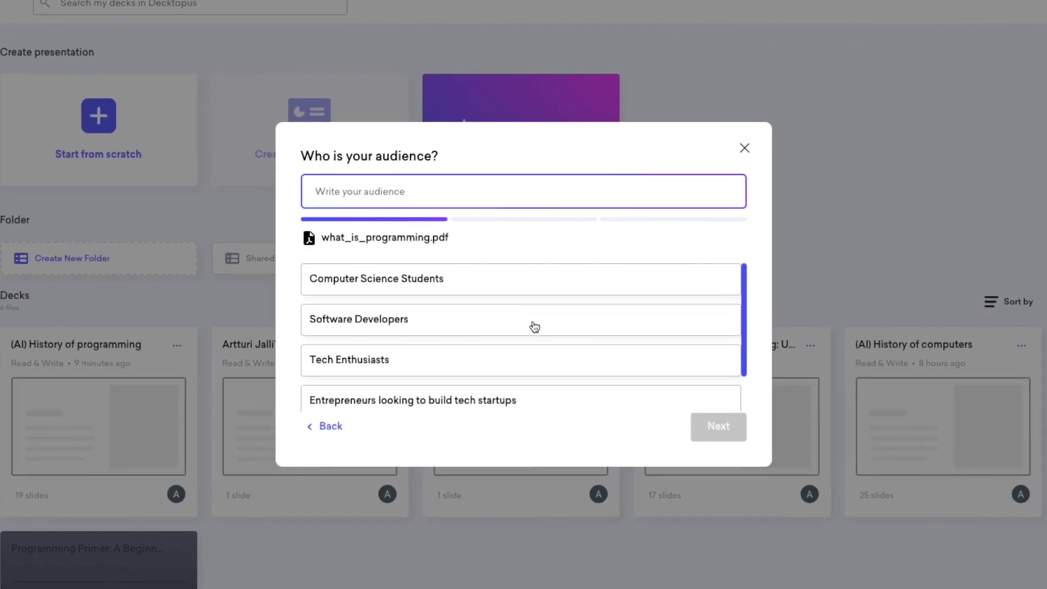
# Step: Choose "Computer Science Students" as the audience and "Demonstrate the evolution of coding through historical examples." as the deck's aim
pyautogui.click(411, 289)
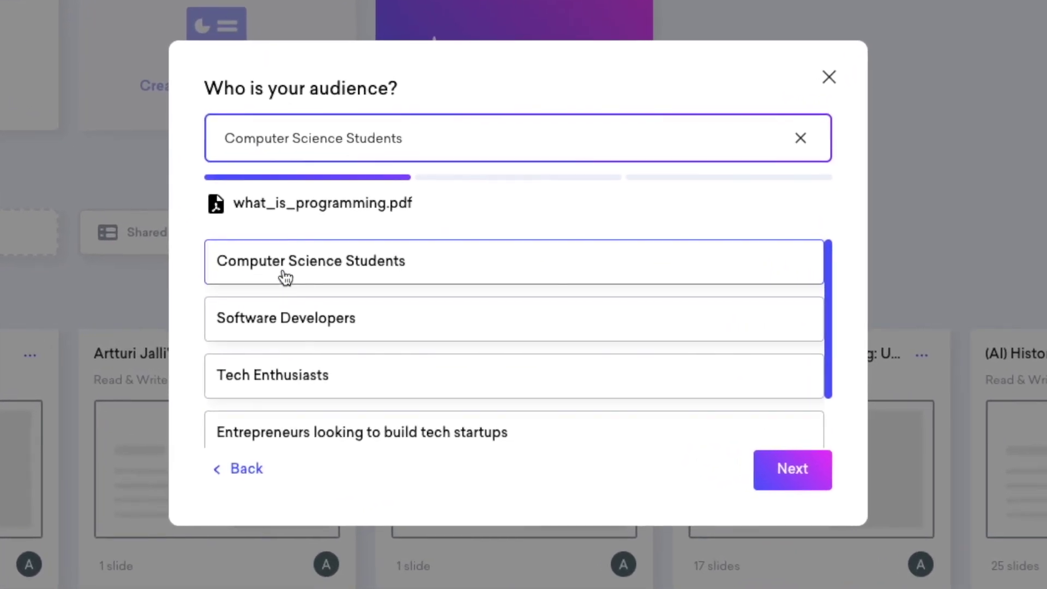
pyautogui.click(796, 476)
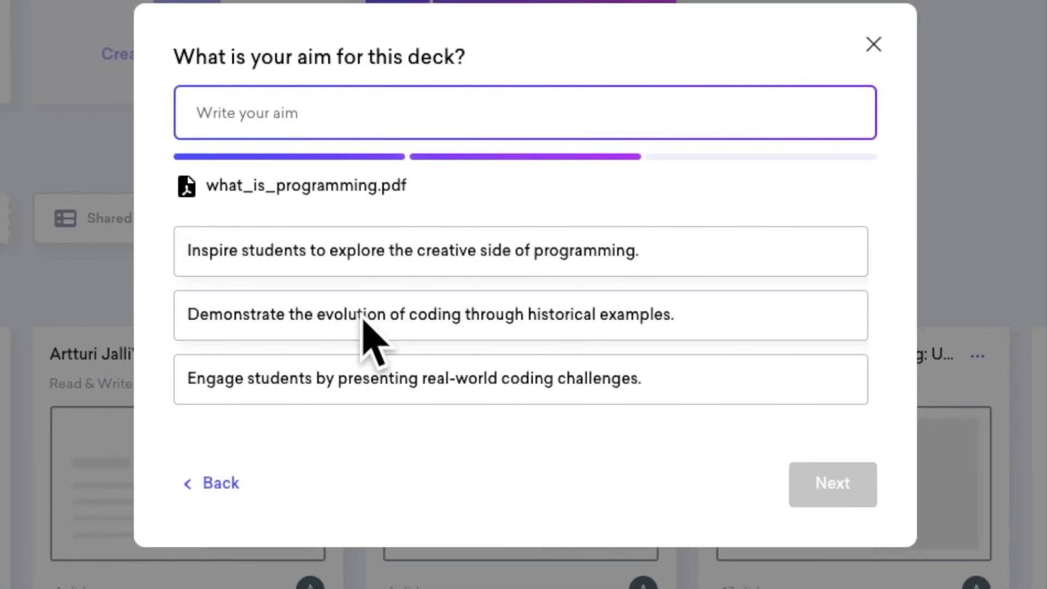
pyautogui.click(430, 329)
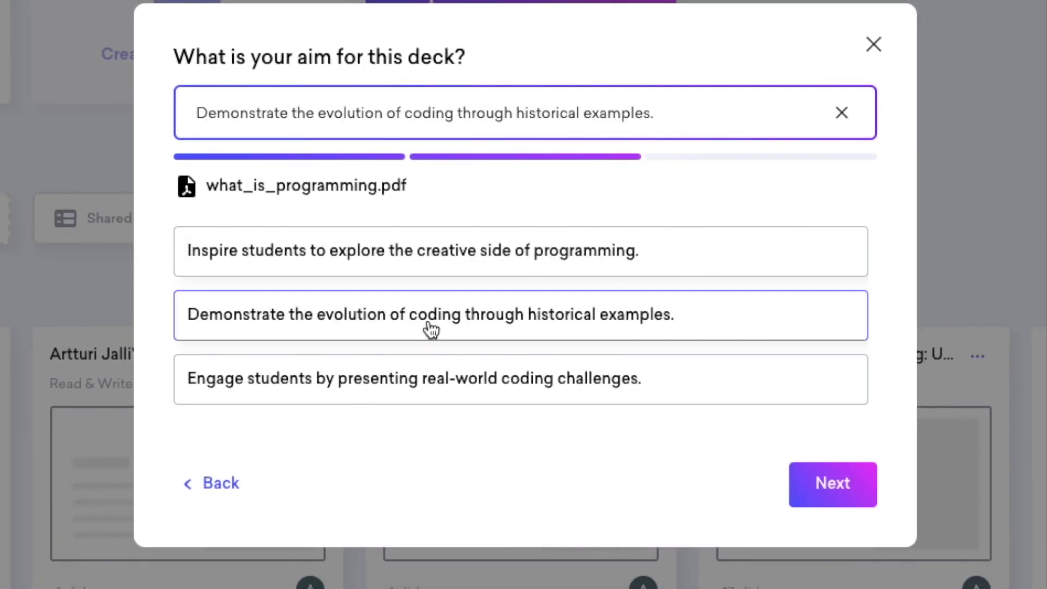
pyautogui.click(828, 494)
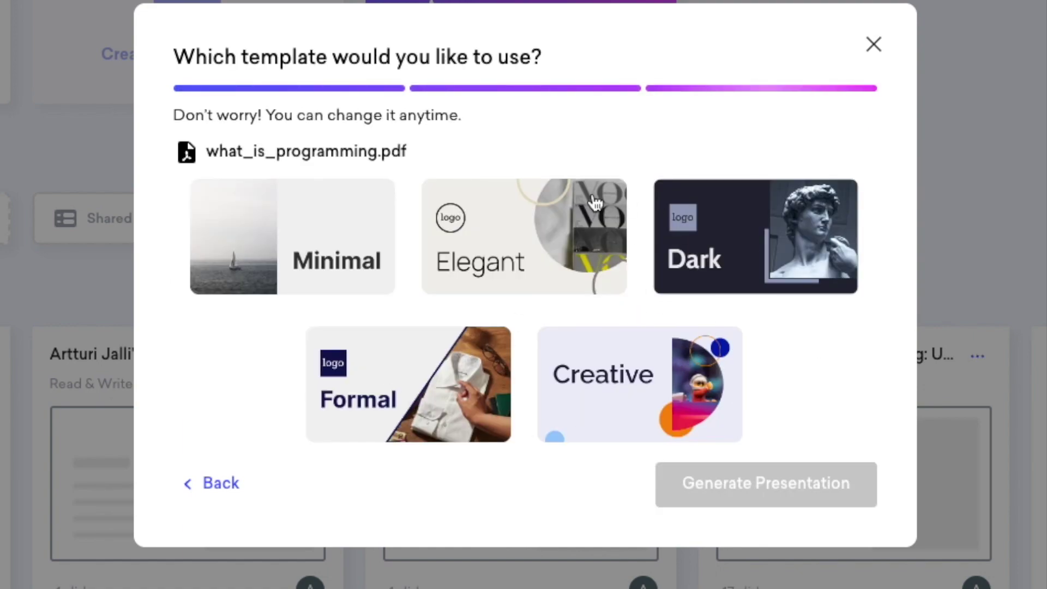
# Step: Generate the presentation with the Dark template and open the newly created "The Art of Programming" deck
pyautogui.click(717, 252)
pyautogui.click(792, 498)
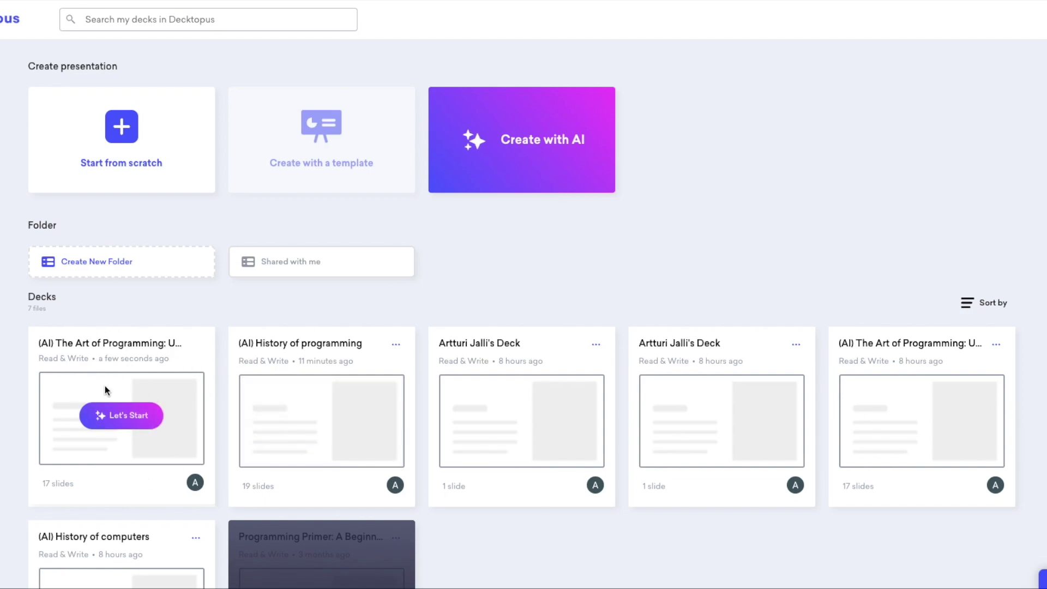
pyautogui.click(136, 415)
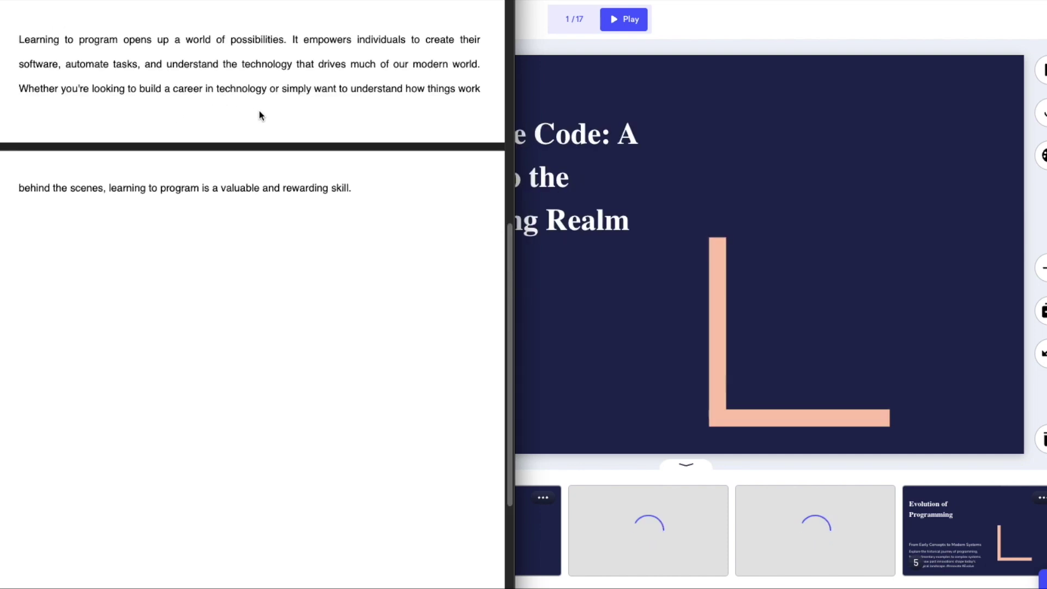
# Step: Reread the source PDF's text beside the new deck to compare their content
pyautogui.scroll(10, 259, 112)
pyautogui.scroll(-5, 245, 187)
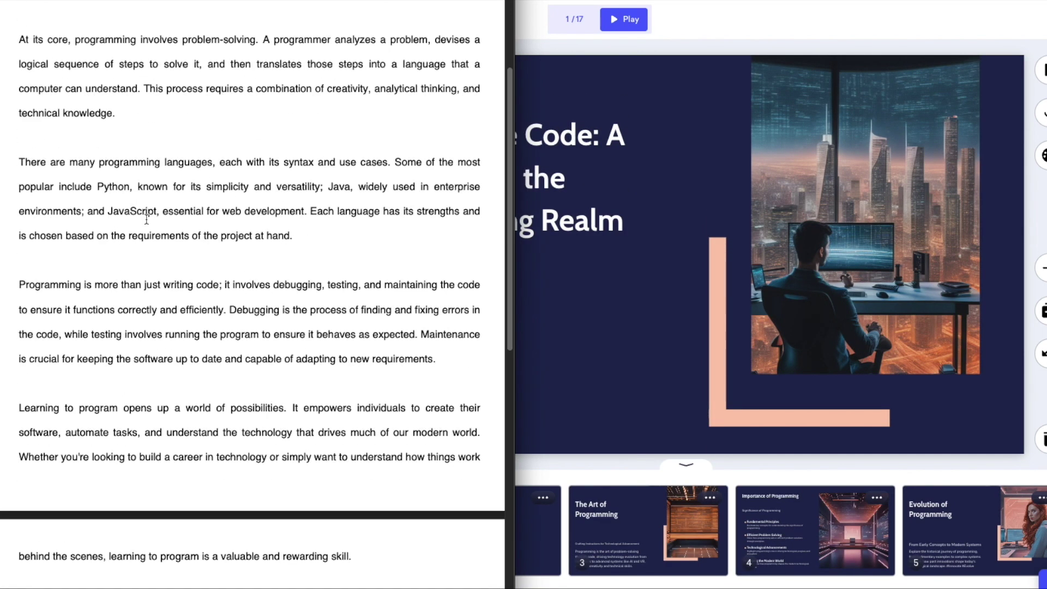
pyautogui.scroll(-2, 233, 230)
pyautogui.scroll(9, 233, 230)
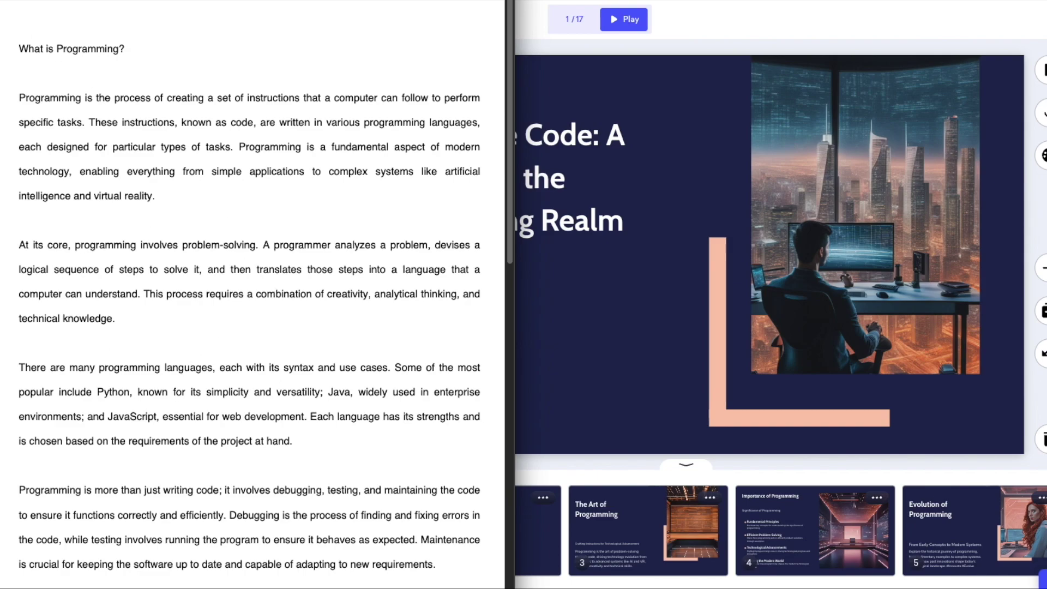
# Step: Return to the deck and view slides 2 through 6, from "Understanding Programming" to "Diverse Programming Languages"
pyautogui.click(695, 452)
pyautogui.click(499, 532)
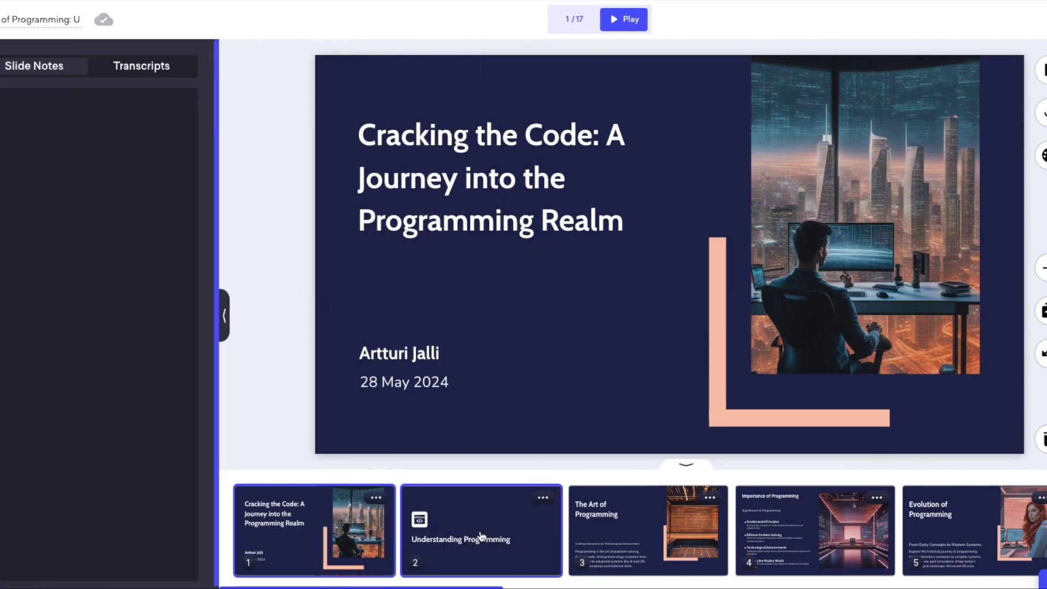
pyautogui.click(605, 541)
pyautogui.click(791, 542)
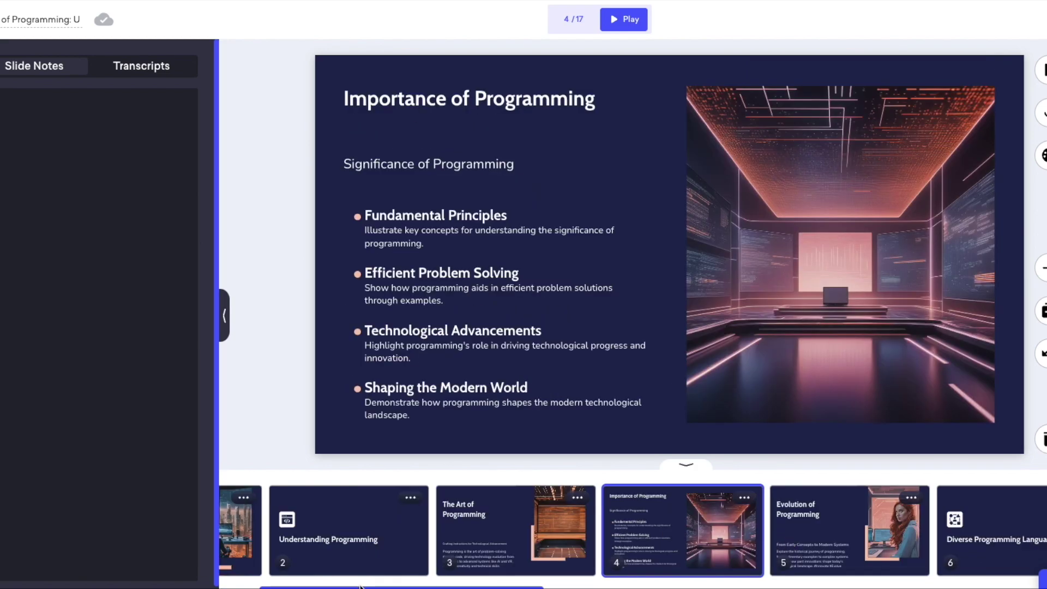
pyautogui.hscroll(5, 490, 531)
pyautogui.click(500, 543)
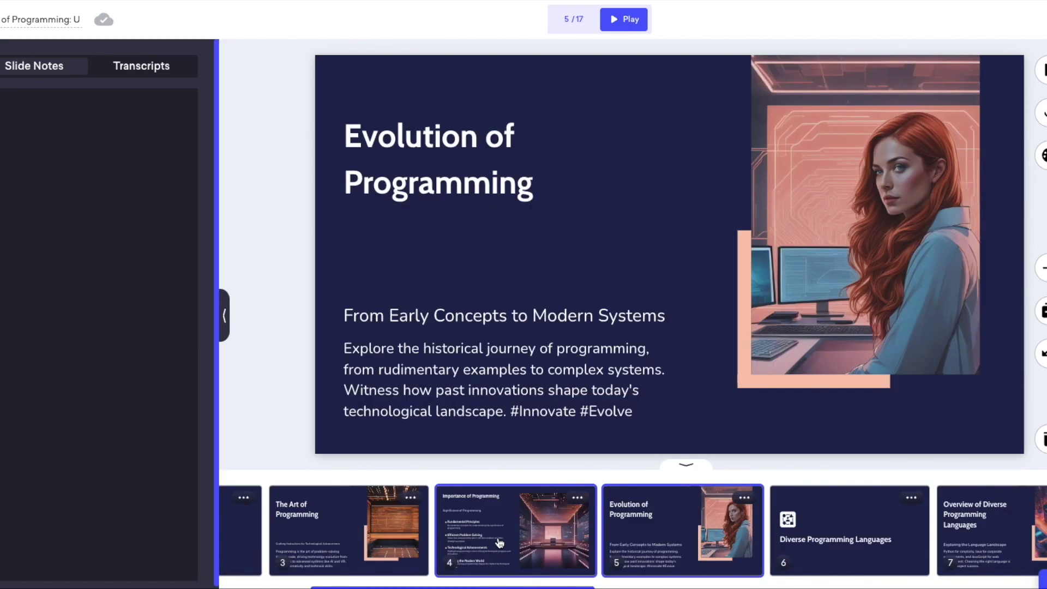
pyautogui.click(834, 540)
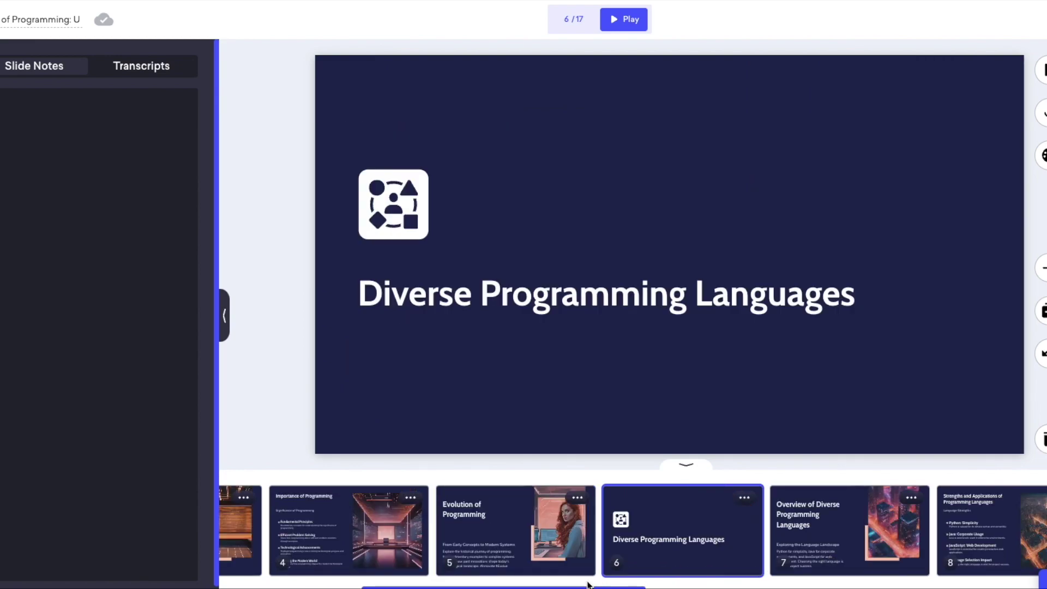
# Step: View slides 7 to 9 on programming languages and slide 15, "Unleashing Opportunities with Programming"
pyautogui.moveTo(578, 586); pyautogui.dragTo(701, 586)
pyautogui.click(501, 547)
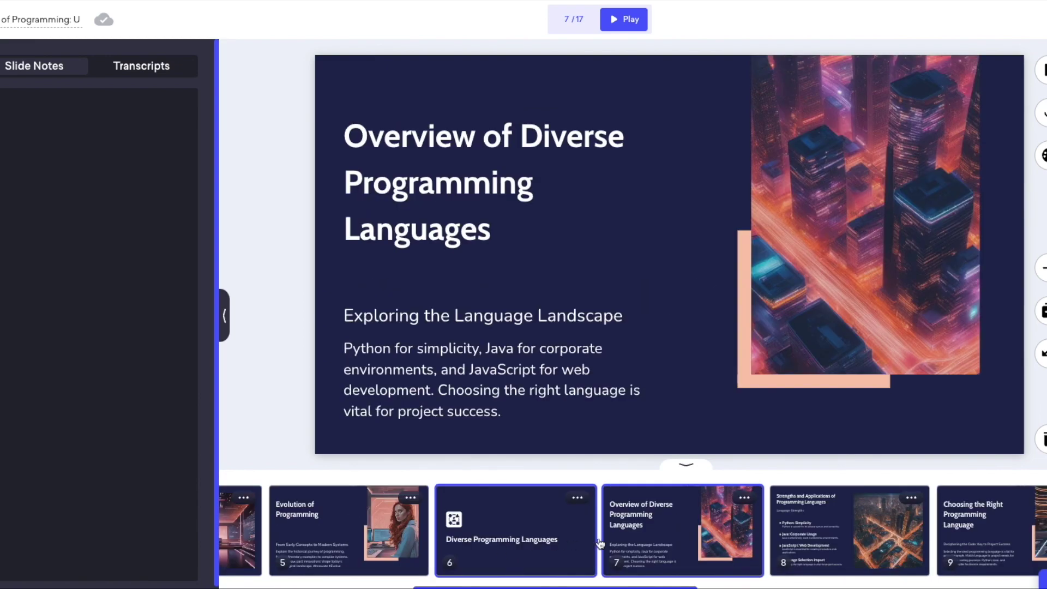
pyautogui.click(815, 537)
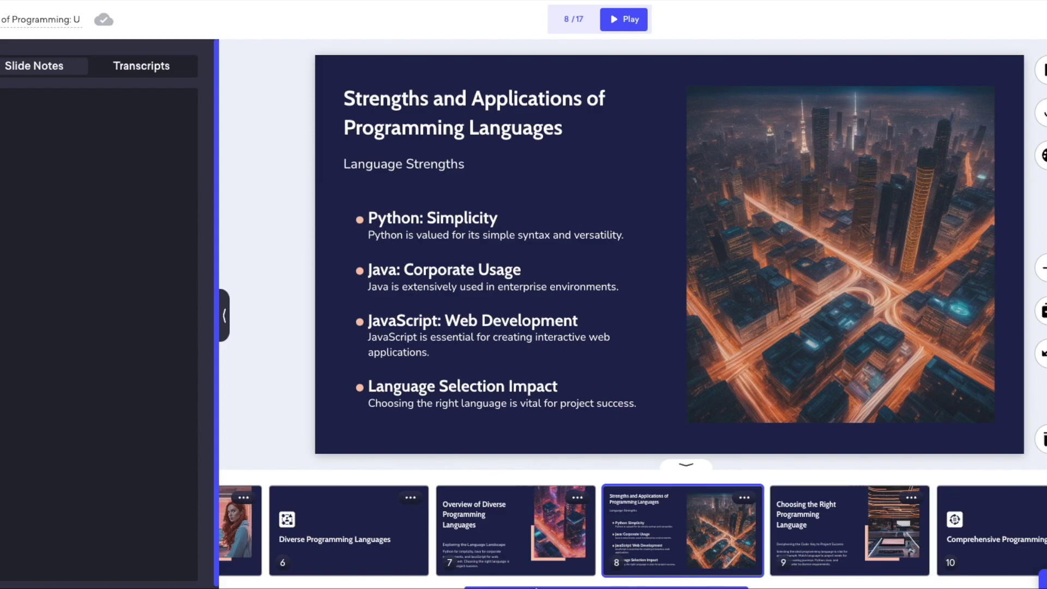
pyautogui.moveTo(536, 587); pyautogui.dragTo(631, 587)
pyautogui.click(529, 550)
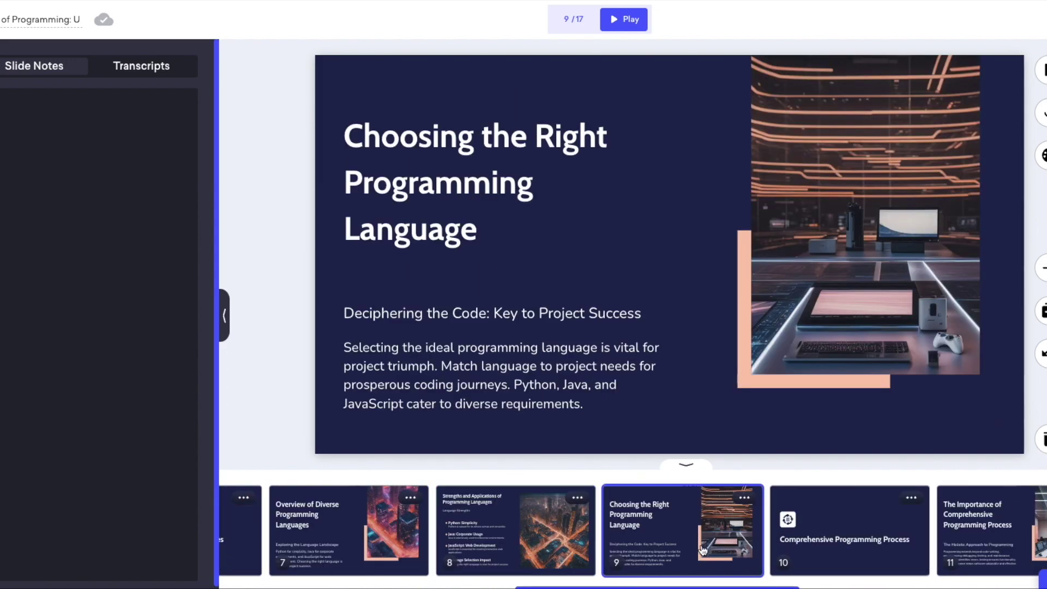
pyautogui.hscroll(10, 703, 549)
pyautogui.click(705, 548)
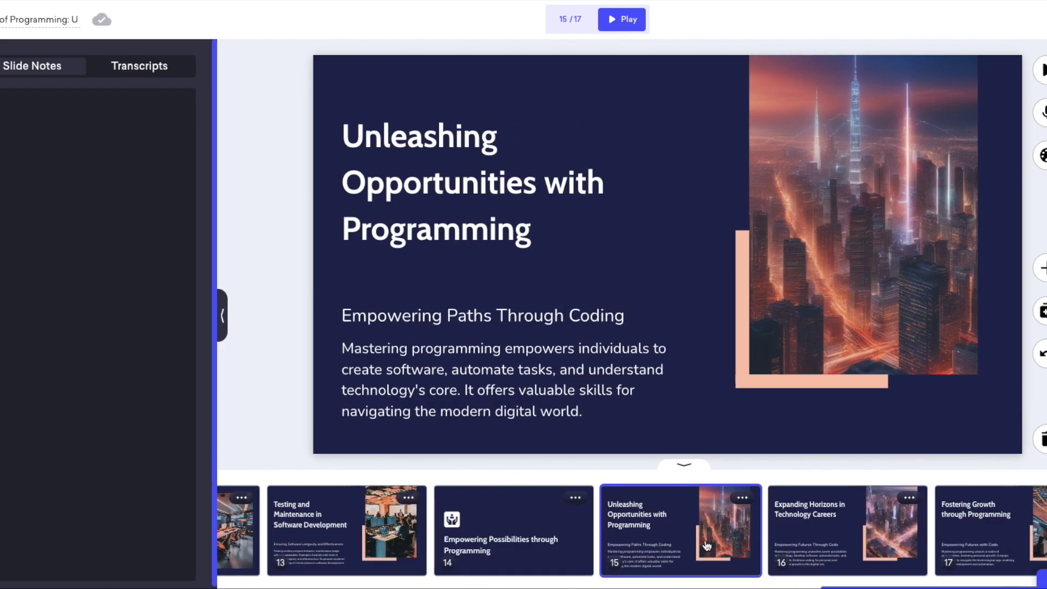
# Step: View slide 17, "Fostering Growth through Programming", and go back to slide 15, "Unleashing Opportunities with Programming"
pyautogui.hscroll(3, 911, 548)
pyautogui.click(912, 548)
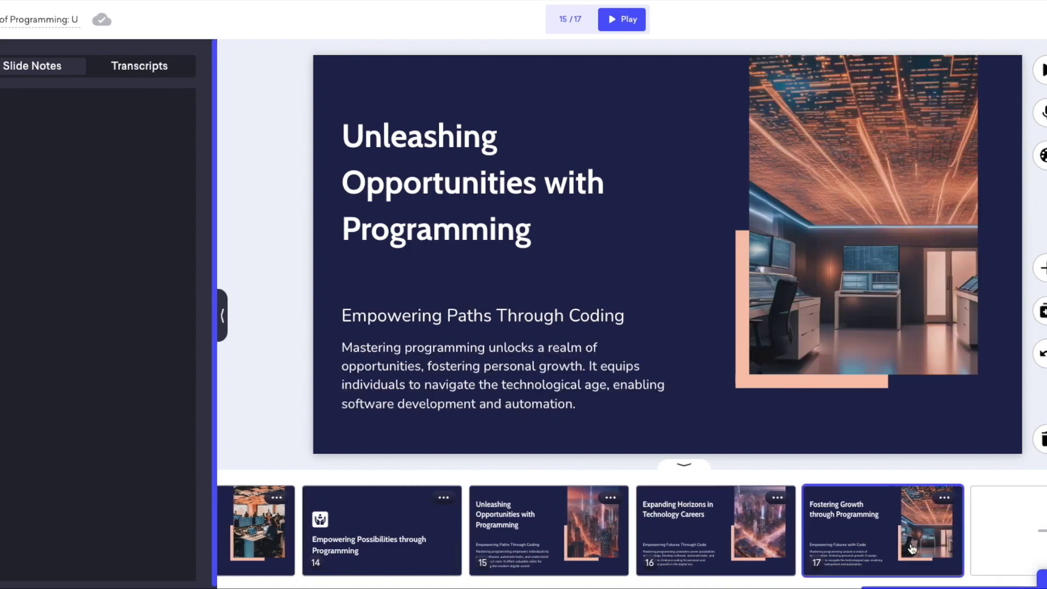
pyautogui.moveTo(909, 587); pyautogui.dragTo(855, 586)
pyautogui.click(725, 539)
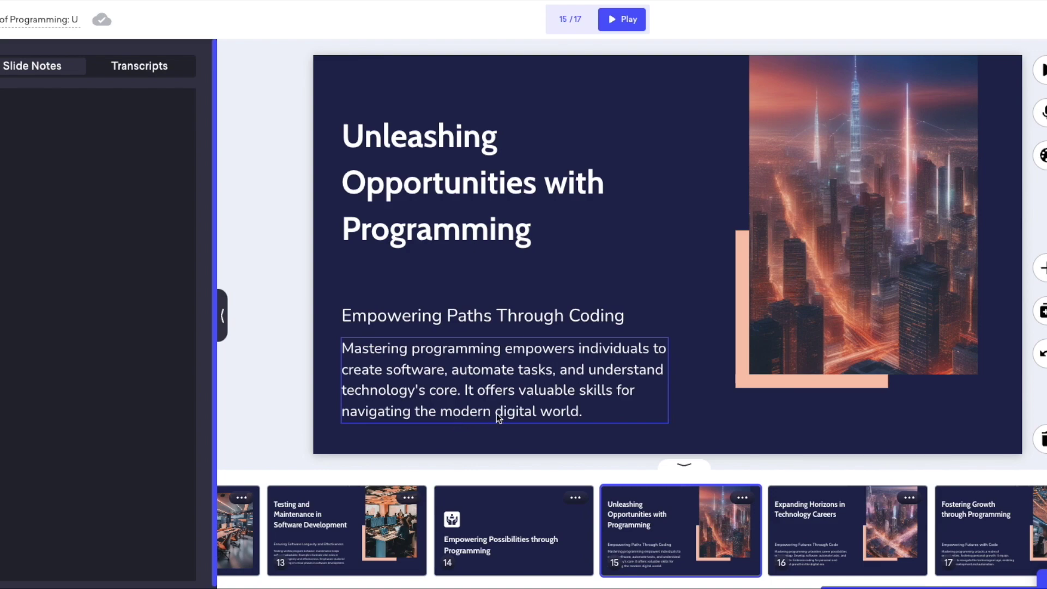
# Step: Examine the wording of the subtitle and body paragraph on slide 15, highlighting individual words without editing them
pyautogui.click(600, 419)
pyautogui.doubleClick(599, 419)
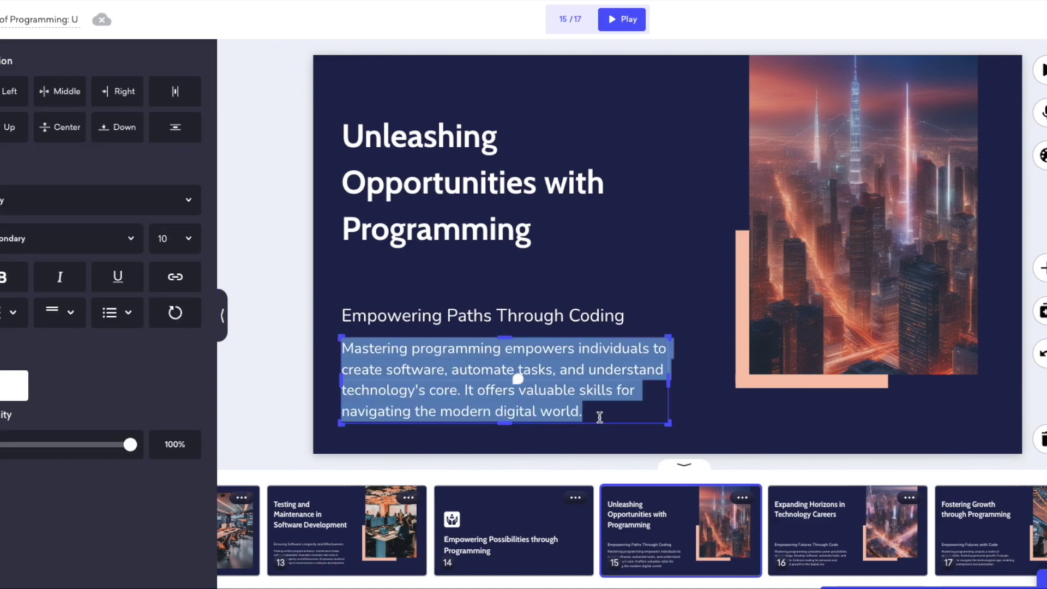
pyautogui.moveTo(598, 413); pyautogui.dragTo(451, 389)
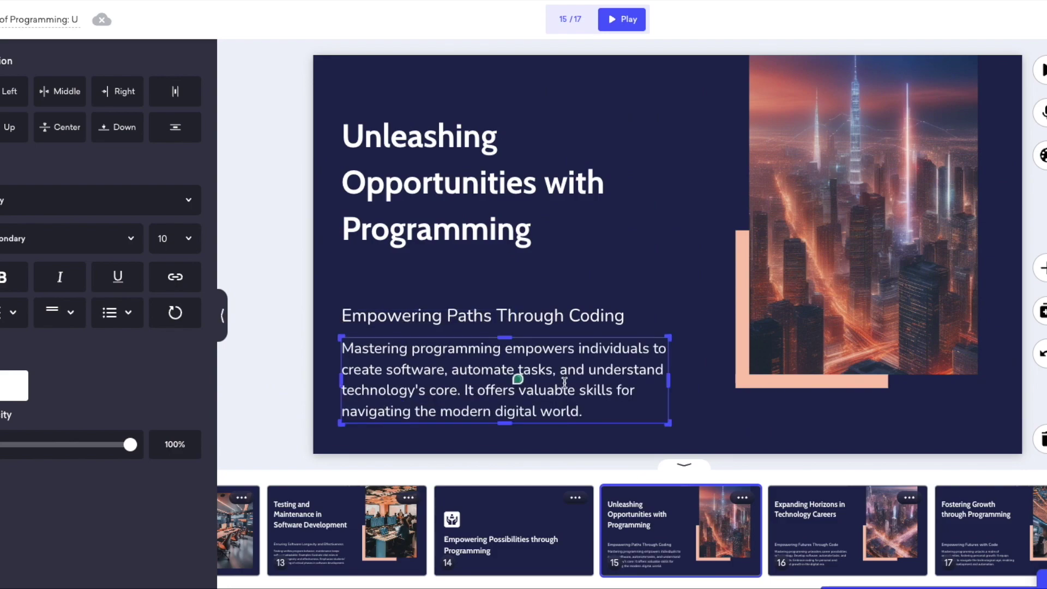
pyautogui.click(355, 390)
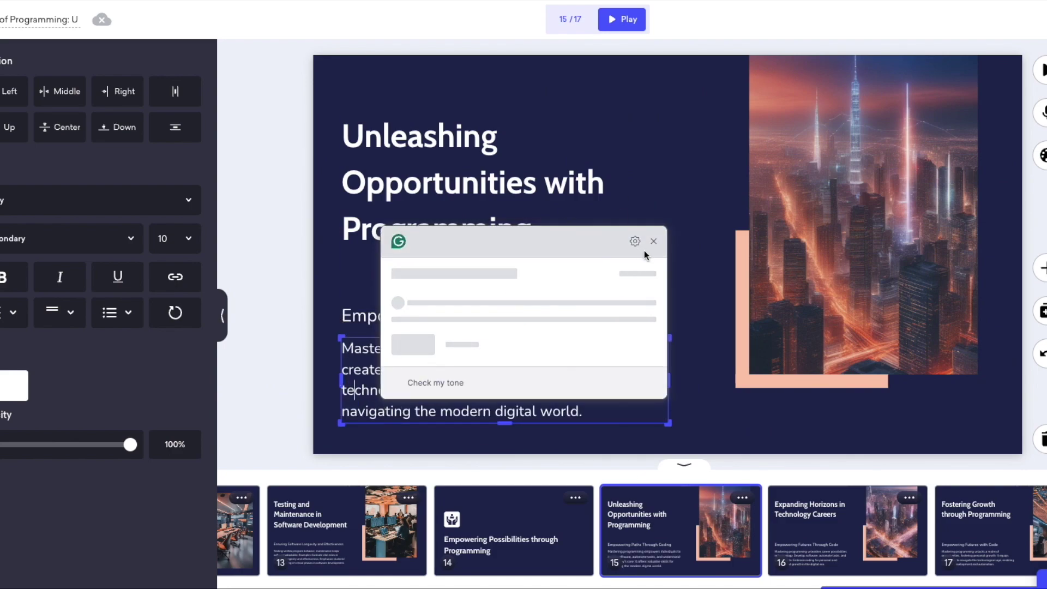
pyautogui.click(620, 319)
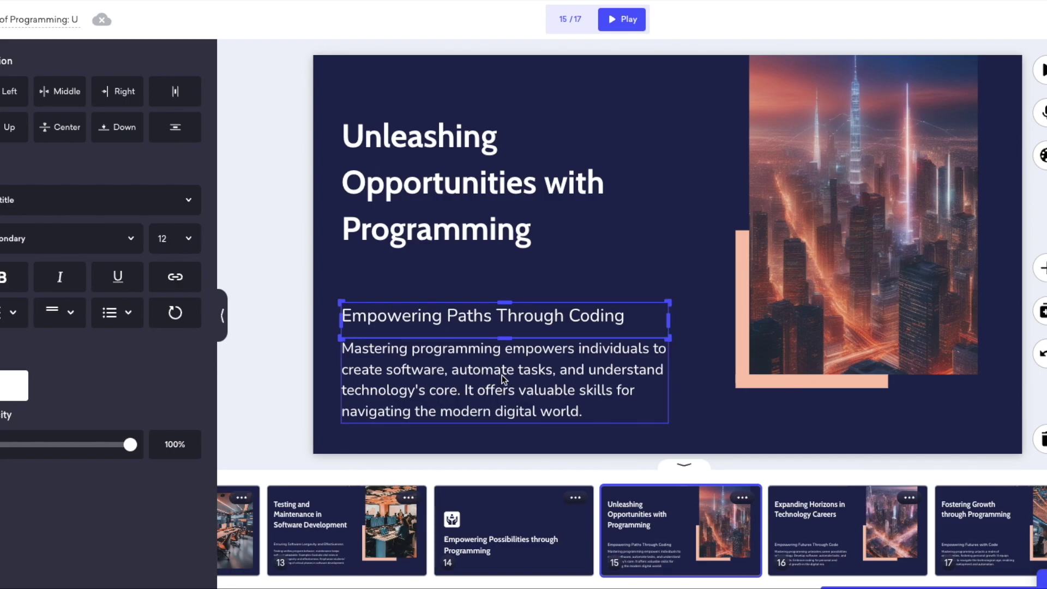
pyautogui.click(542, 381)
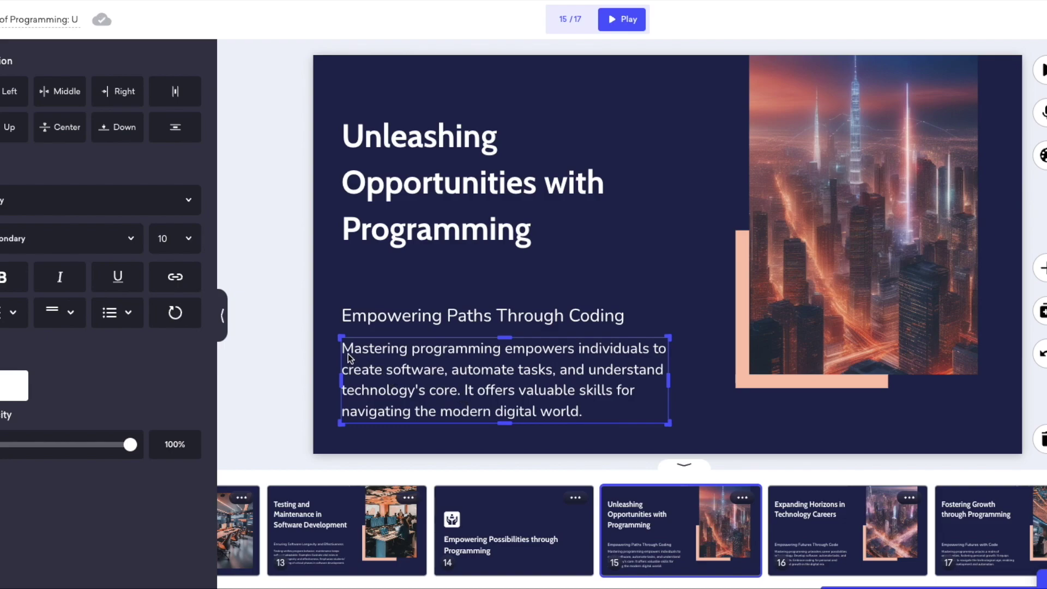
pyautogui.doubleClick(475, 352)
pyautogui.doubleClick(538, 351)
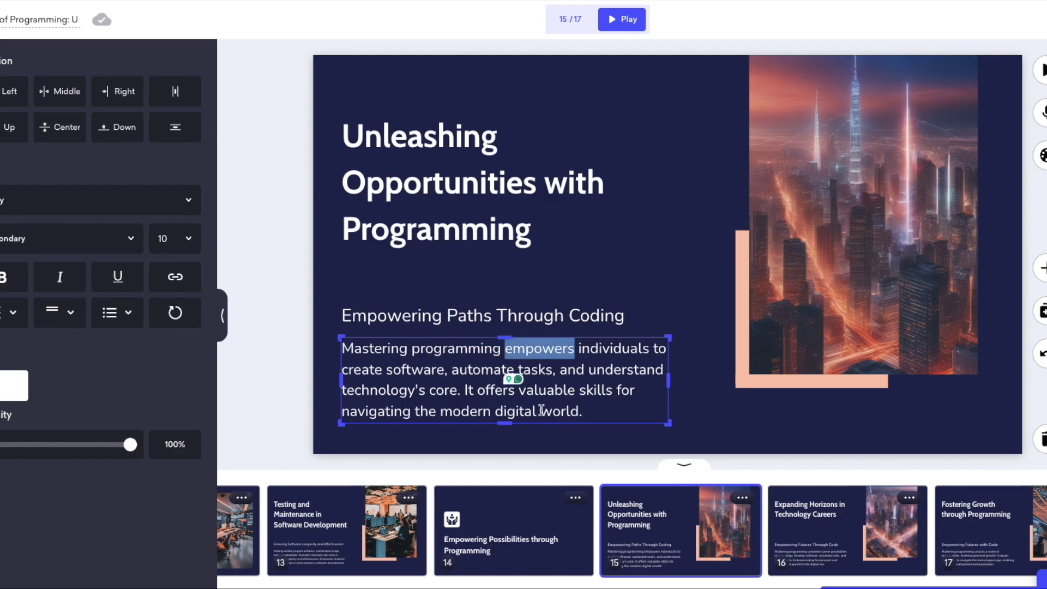
pyautogui.doubleClick(474, 412)
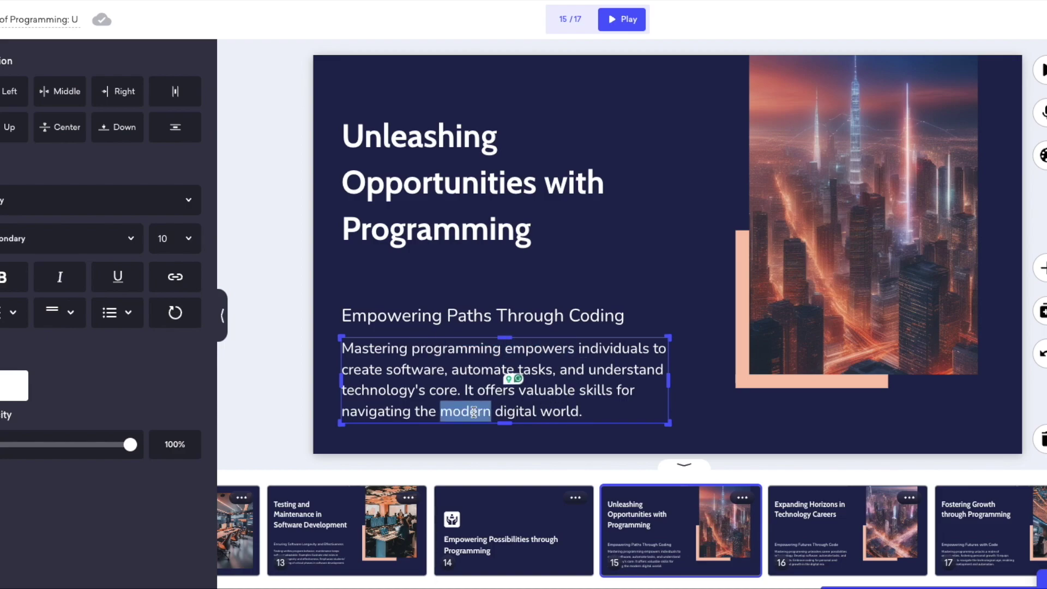
pyautogui.doubleClick(384, 413)
pyautogui.doubleClick(531, 392)
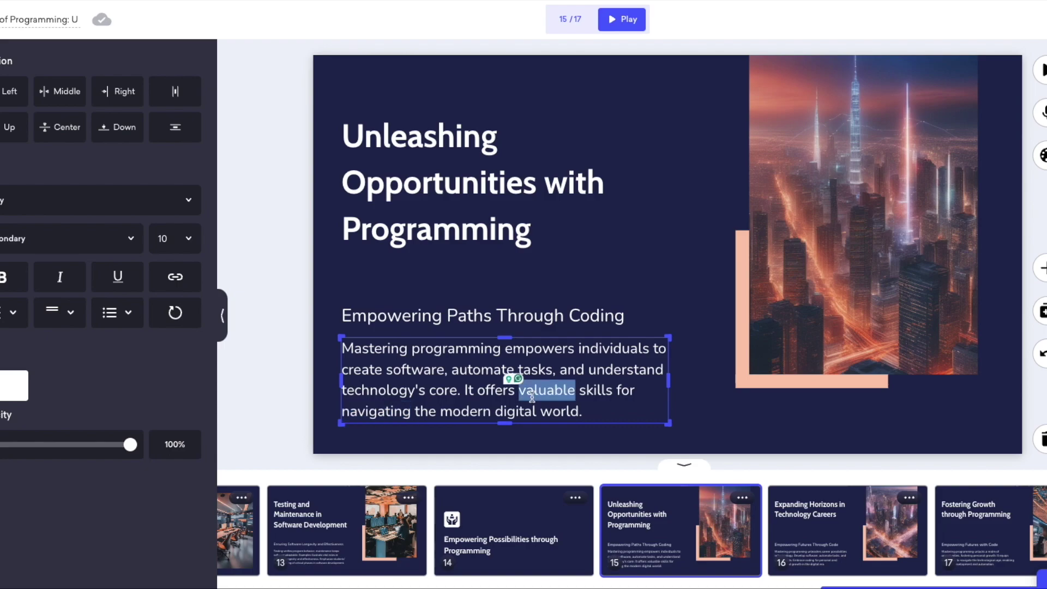
pyautogui.doubleClick(585, 391)
pyautogui.click(597, 413)
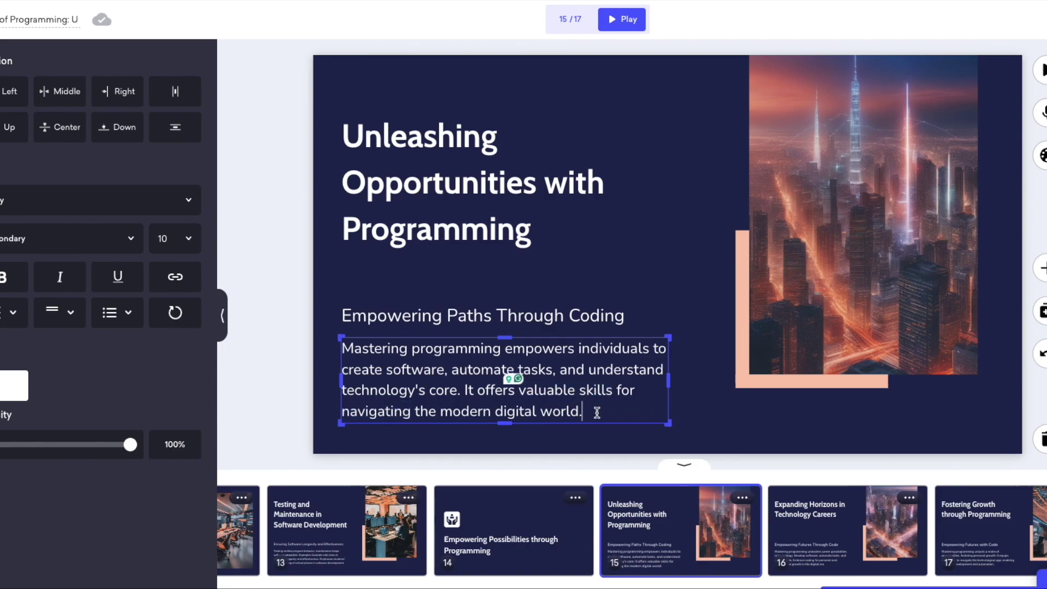
# Step: Look back through earlier slides, including slide 14, slide 11 on the comprehensive programming process, and slide 3, "The Art of Programming"
pyautogui.click(512, 540)
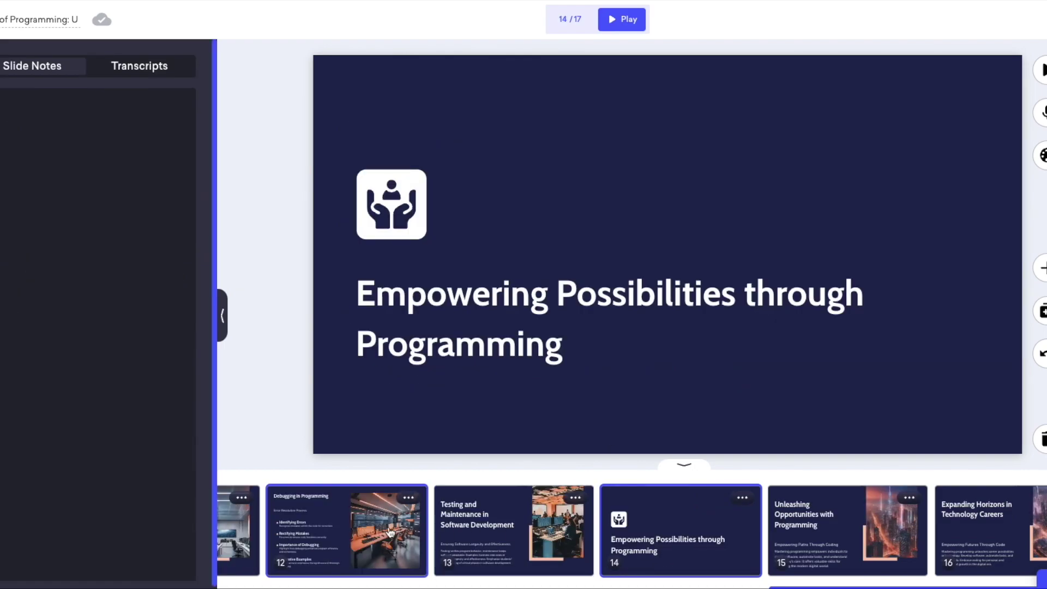
pyautogui.click(390, 533)
pyautogui.click(520, 550)
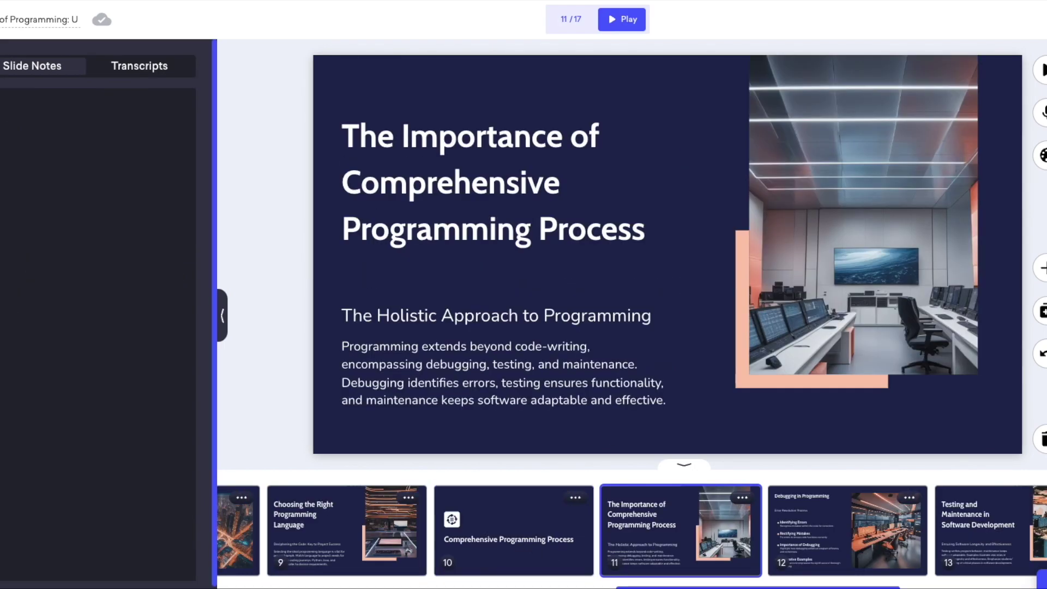
pyautogui.scroll(15, 444, 577)
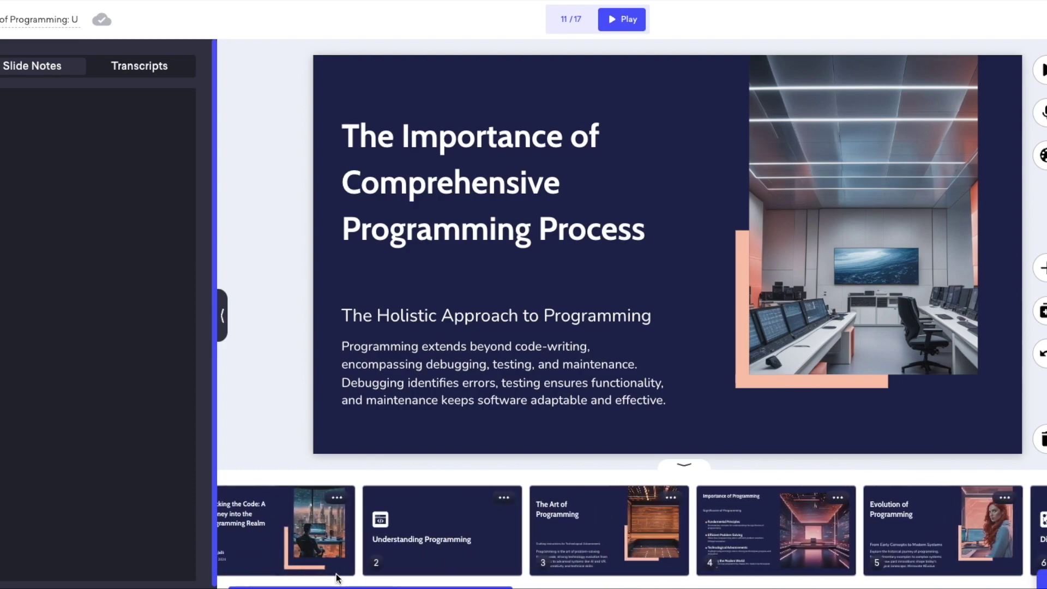
pyautogui.click(612, 542)
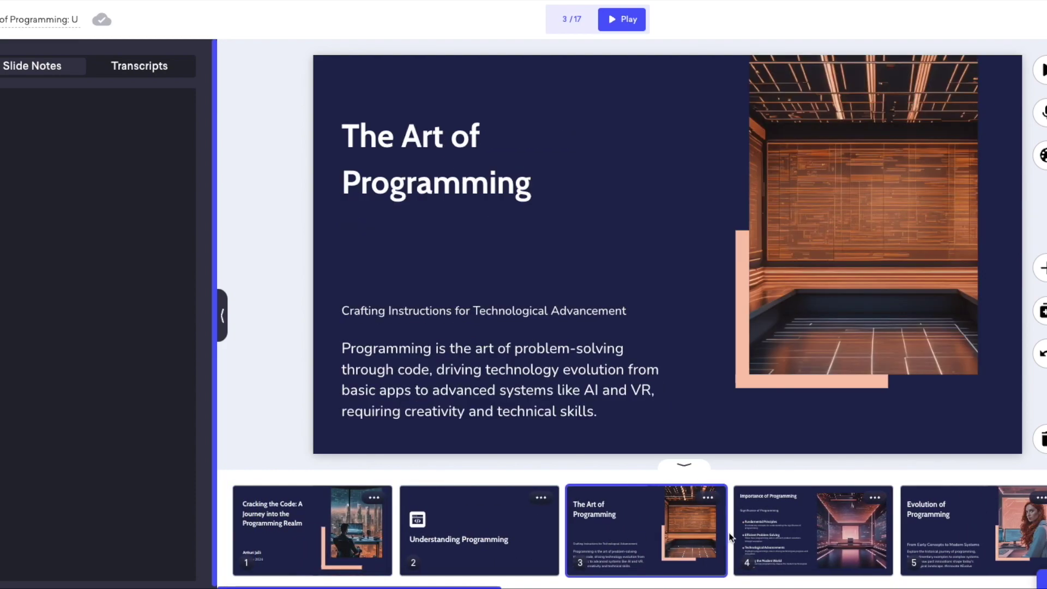
pyautogui.click(767, 529)
pyautogui.click(535, 527)
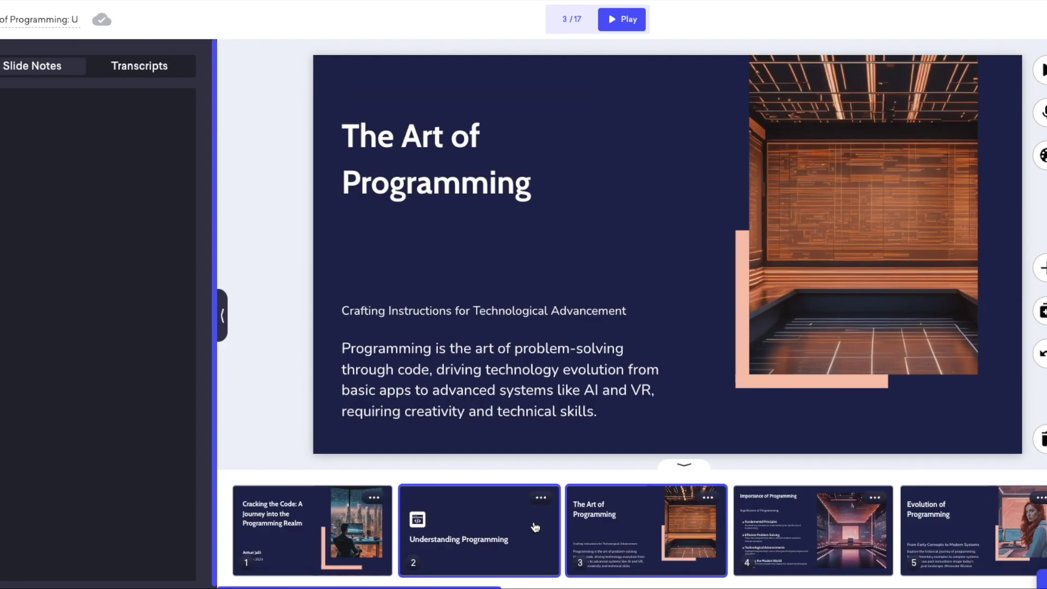
# Step: View slides 7 to 10, from "Overview of Diverse Programming Languages" to "Comprehensive Programming Process"
pyautogui.moveTo(428, 587); pyautogui.dragTo(627, 587)
pyautogui.click(627, 548)
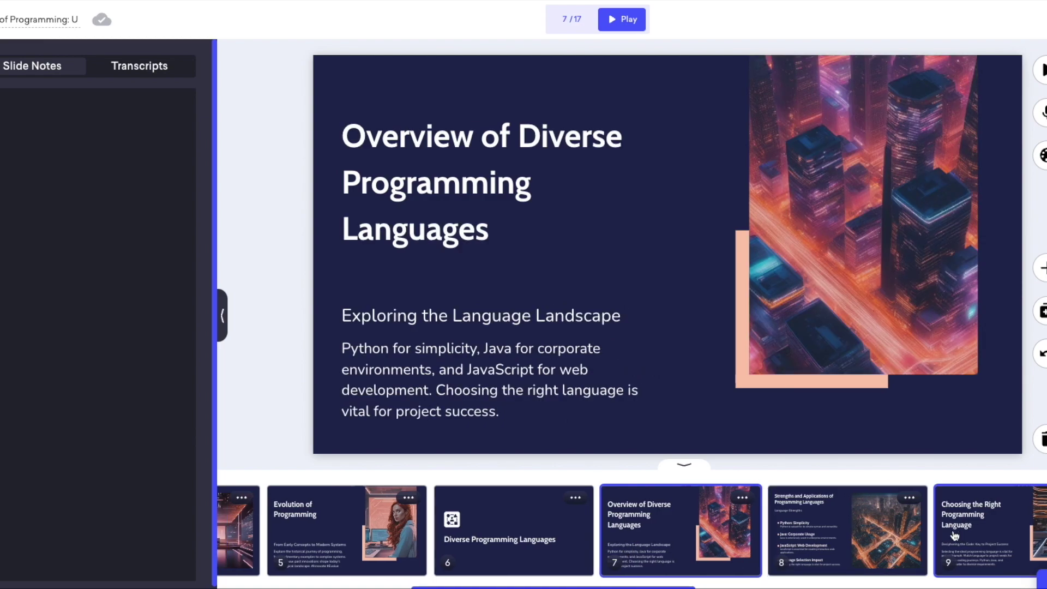
pyautogui.press('Right')
pyautogui.press('Right')
pyautogui.press('Right')
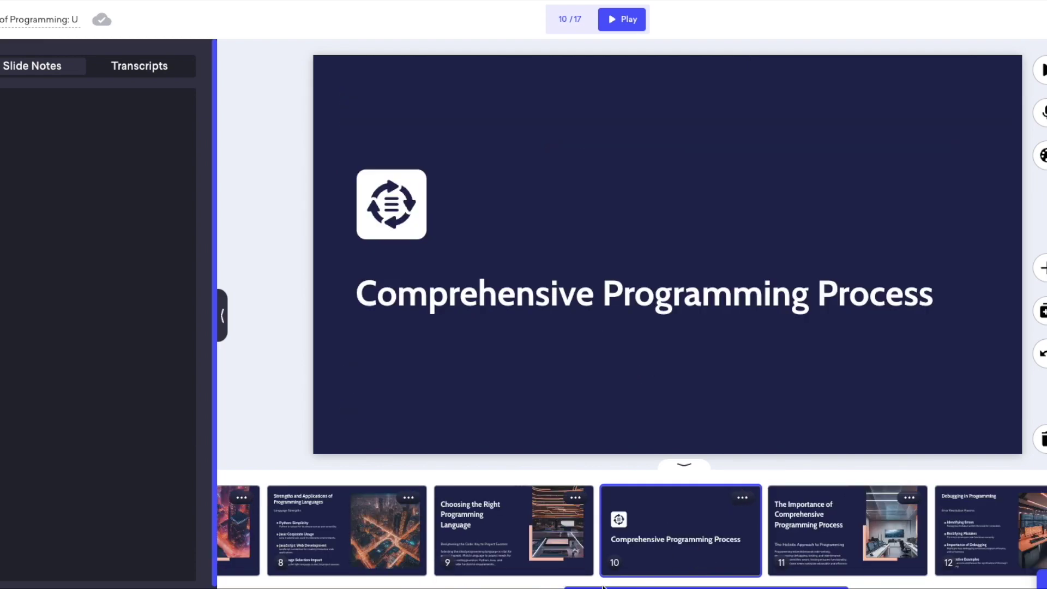
# Step: Open slide 16, "Expanding Horizons in Technology Careers", and inspect its body text and image
pyautogui.moveTo(658, 587); pyautogui.dragTo(903, 587)
pyautogui.click(883, 553)
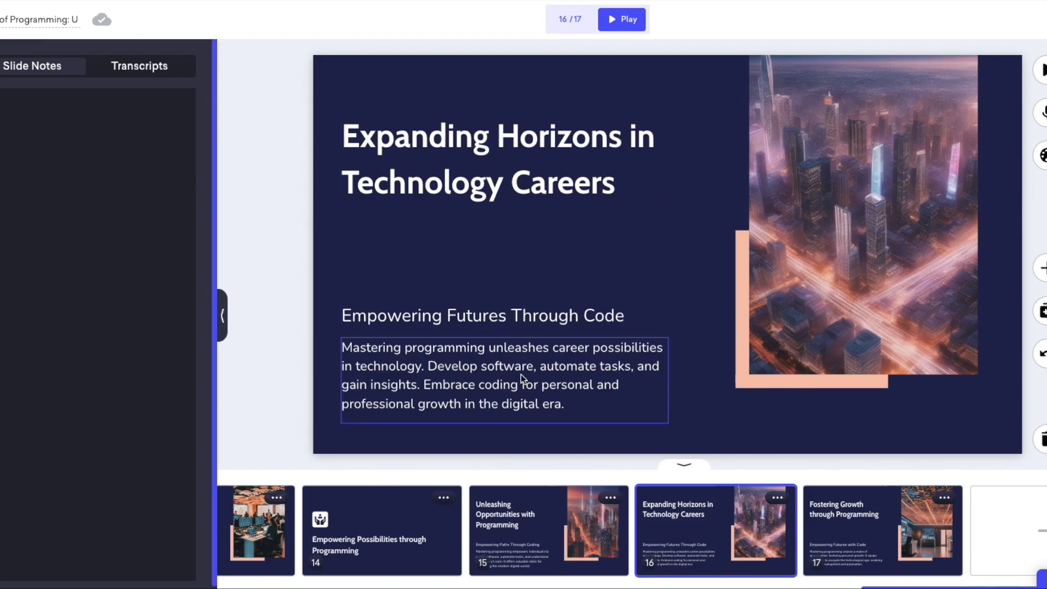
pyautogui.click(662, 353)
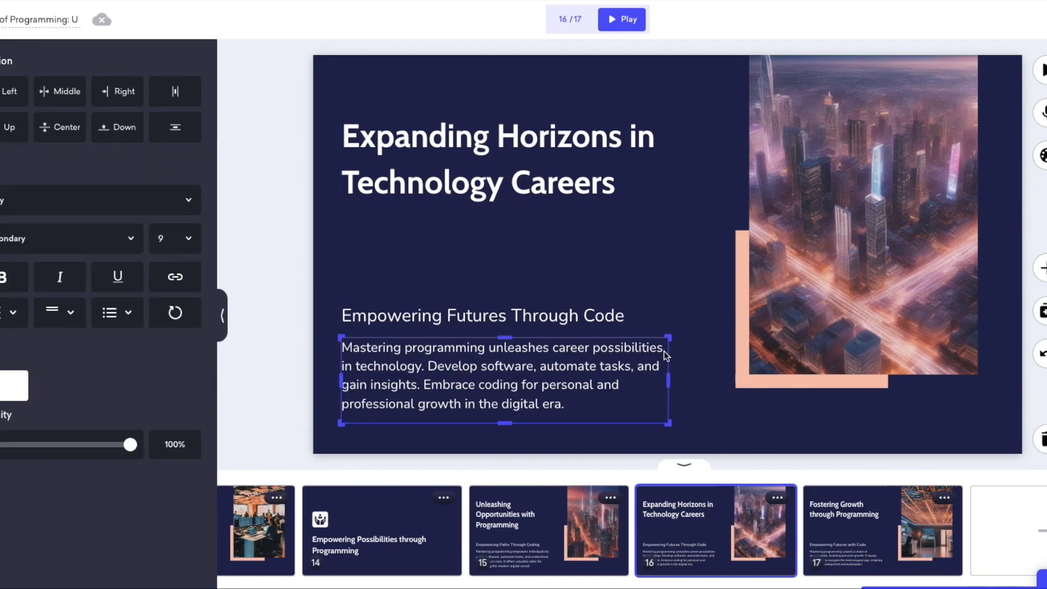
pyautogui.click(708, 397)
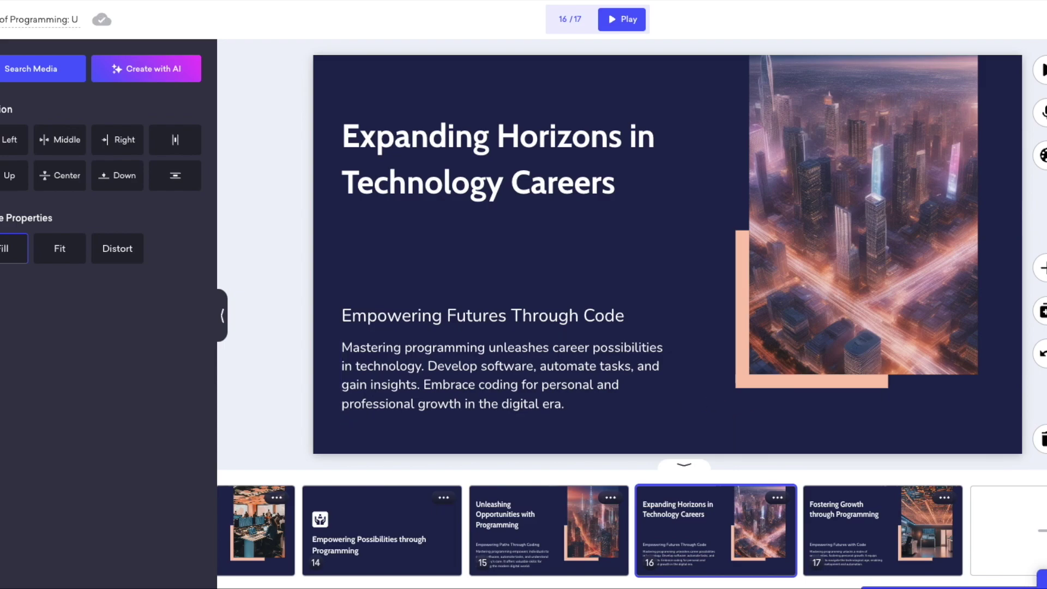
# Step: Compare the source PDF's text with the deck once more, and return to the deck's slide overview
pyautogui.hotkey('alt', 'Tab')
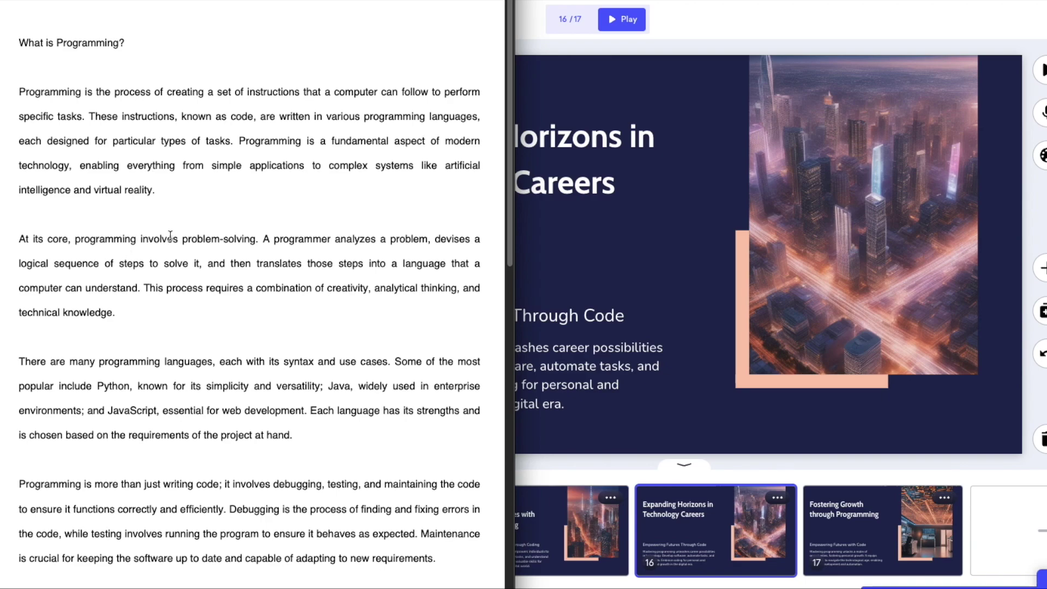
pyautogui.scroll(-10, 184, 280)
pyautogui.scroll(10, 184, 280)
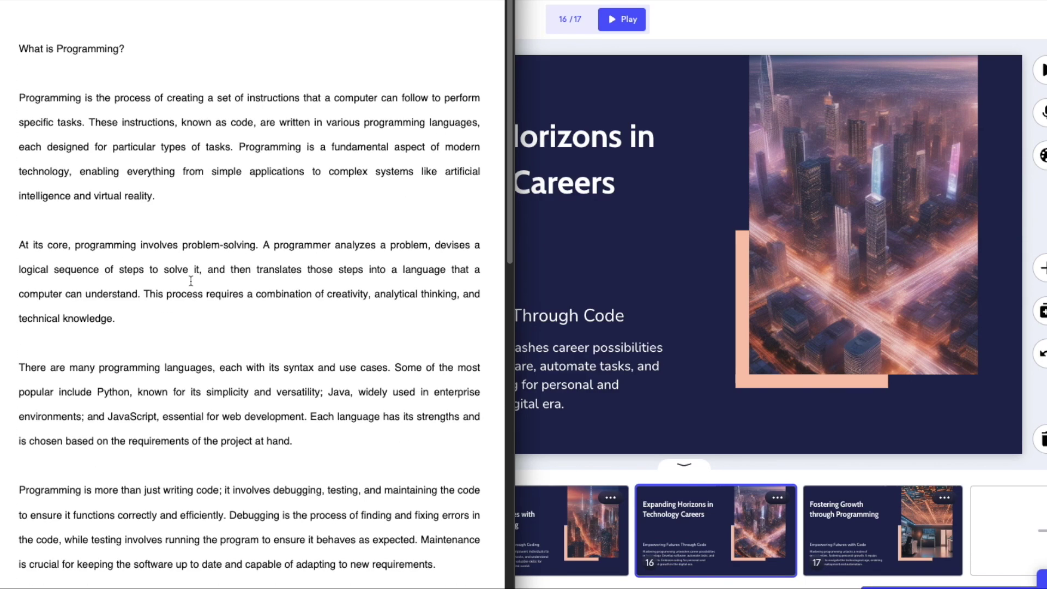
pyautogui.click(557, 271)
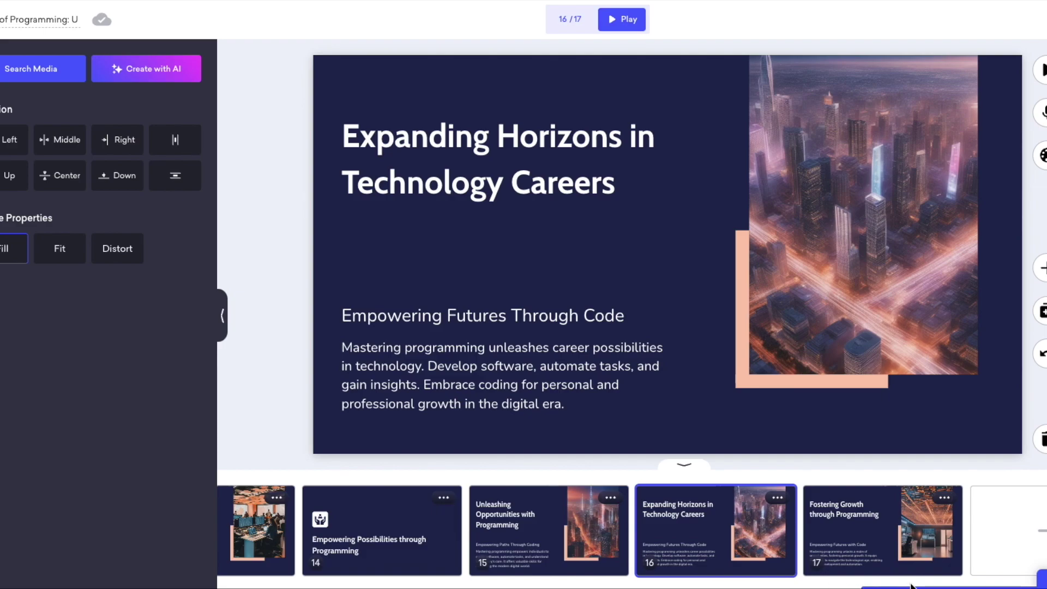
pyautogui.moveTo(902, 586); pyautogui.dragTo(237, 586)
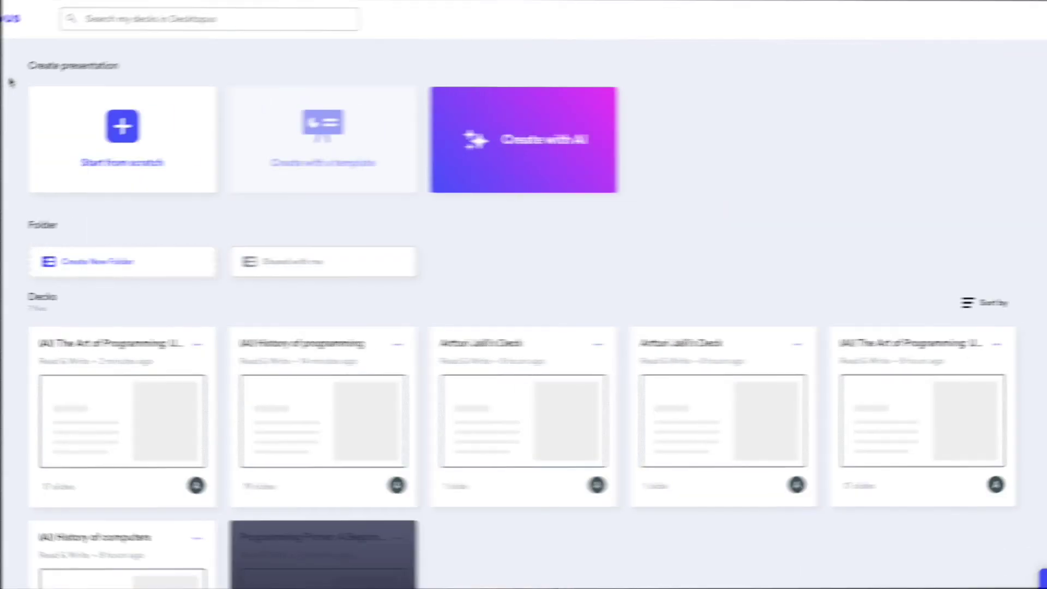
# Step: Start a new presentation from scratch, opening the Retro design category and choosing a template
pyautogui.click(125, 151)
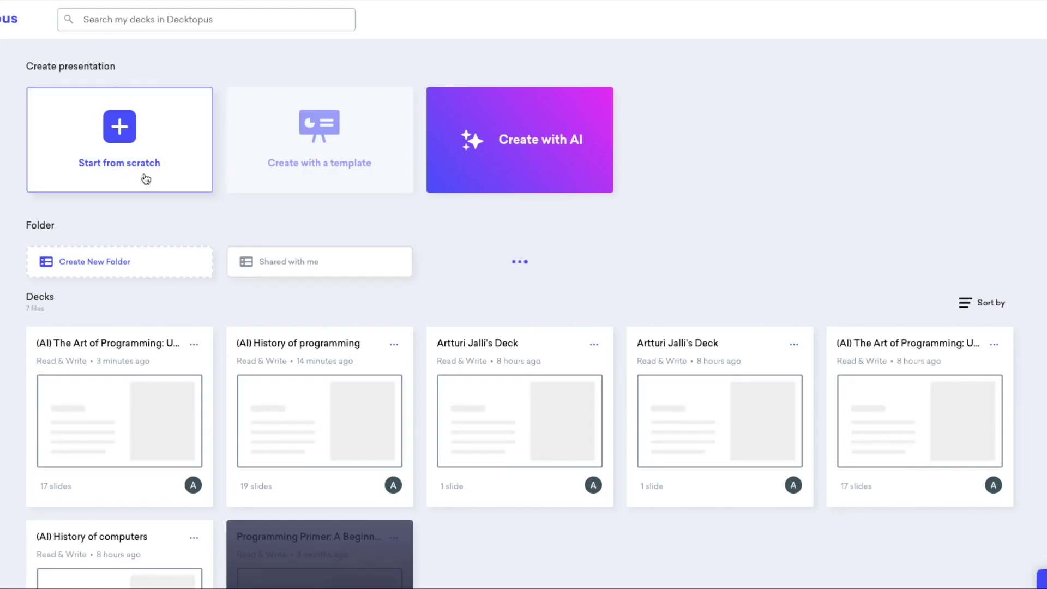
pyautogui.click(111, 172)
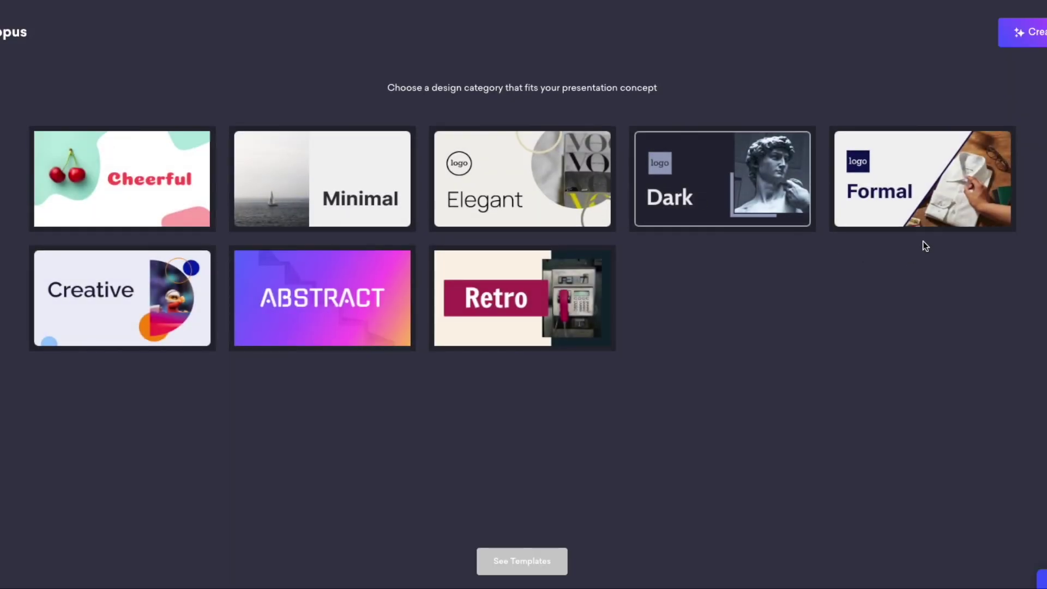
pyautogui.click(528, 306)
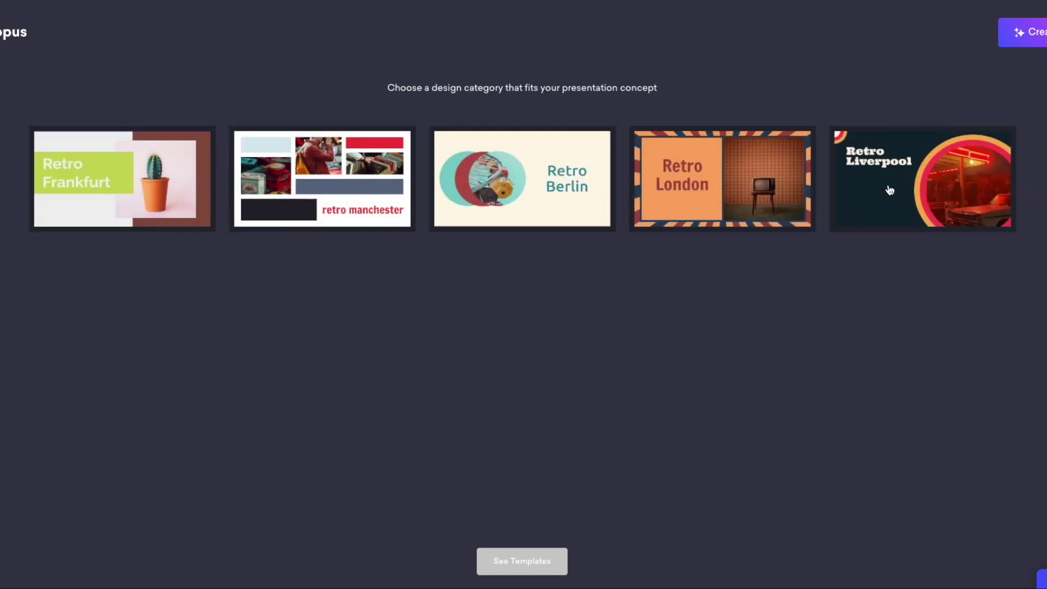
pyautogui.click(946, 155)
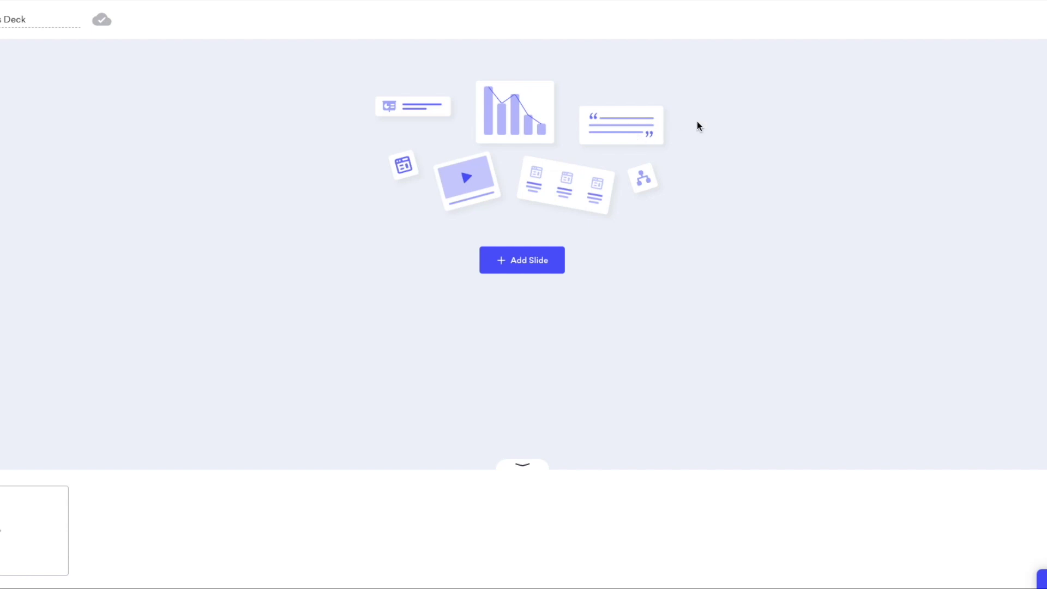
# Step: Add the first slide to the empty deck using the Text + Image layout
pyautogui.click(521, 268)
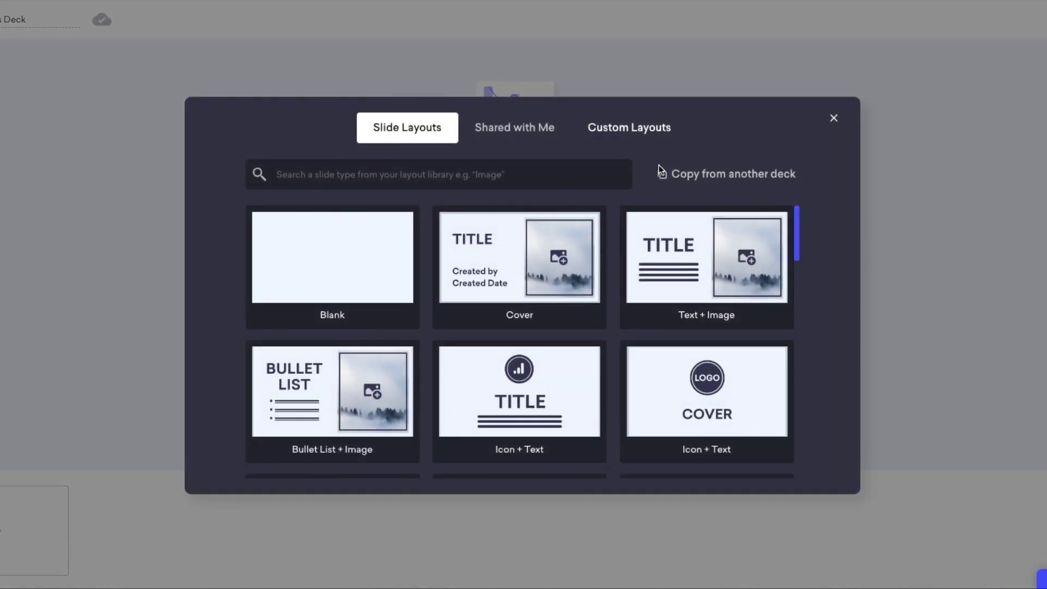
pyautogui.click(834, 120)
pyautogui.click(519, 259)
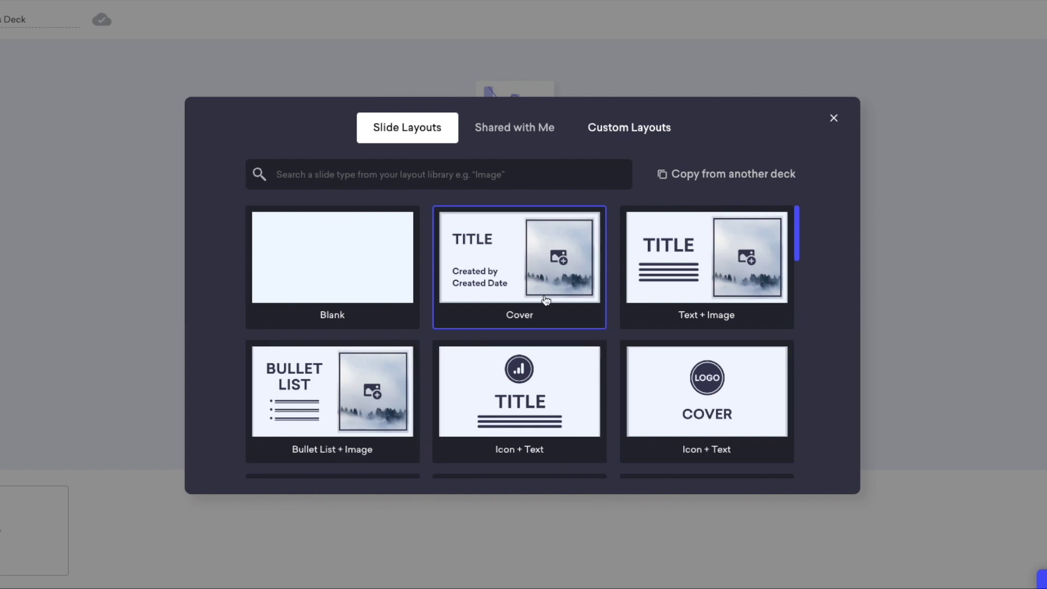
pyautogui.click(689, 273)
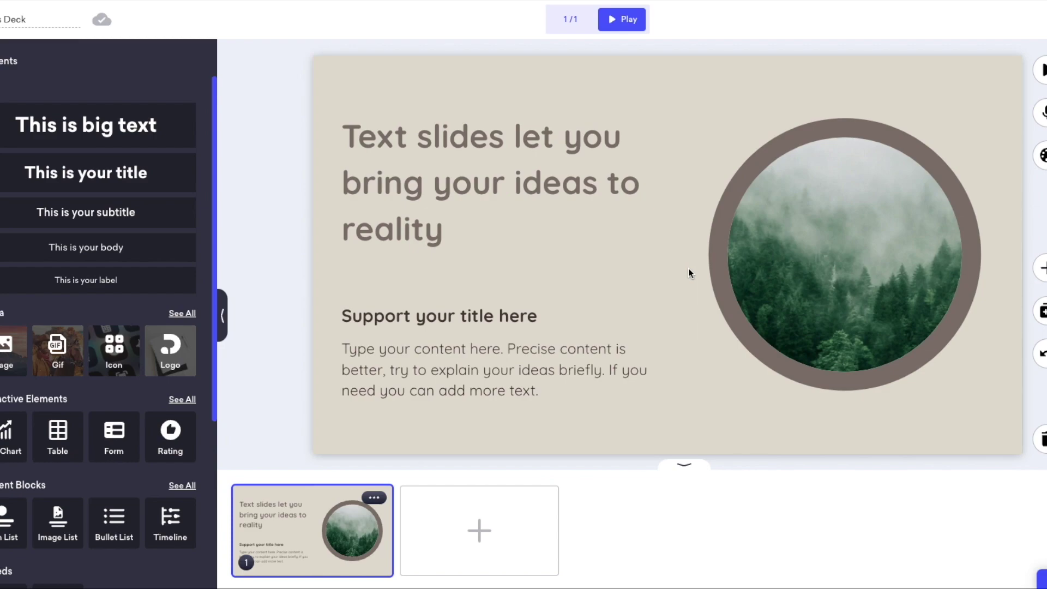
# Step: Add a second slide with an Icon + Text layout, and return to slide 1
pyautogui.click(504, 523)
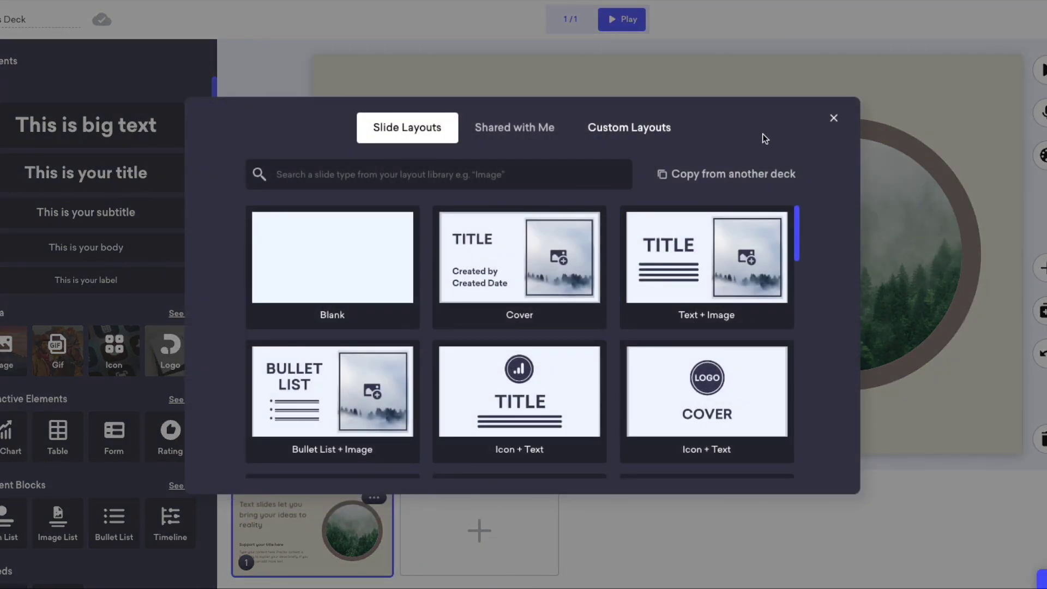
pyautogui.click(663, 411)
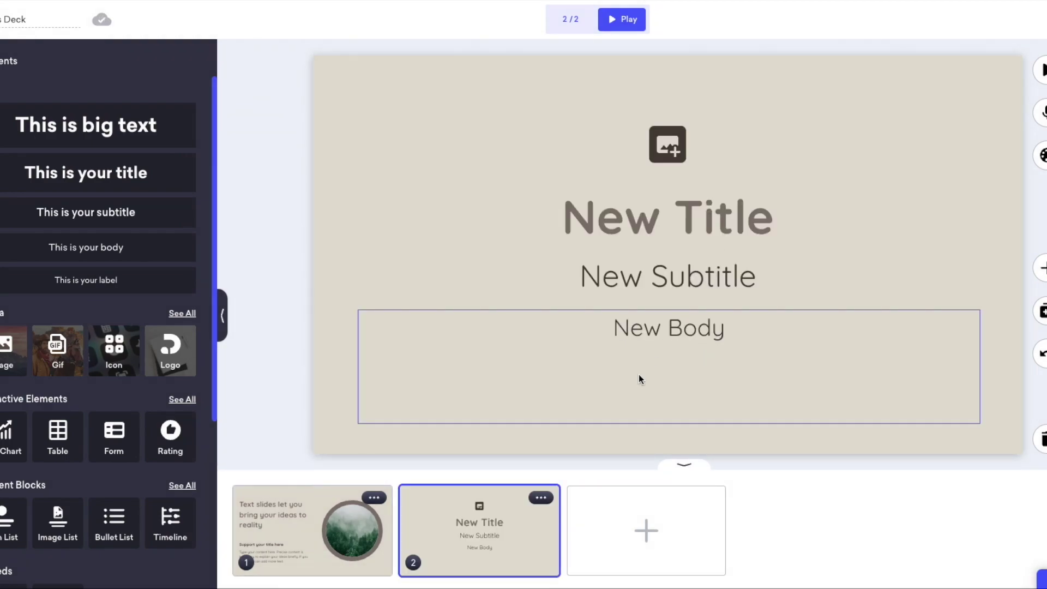
pyautogui.click(306, 540)
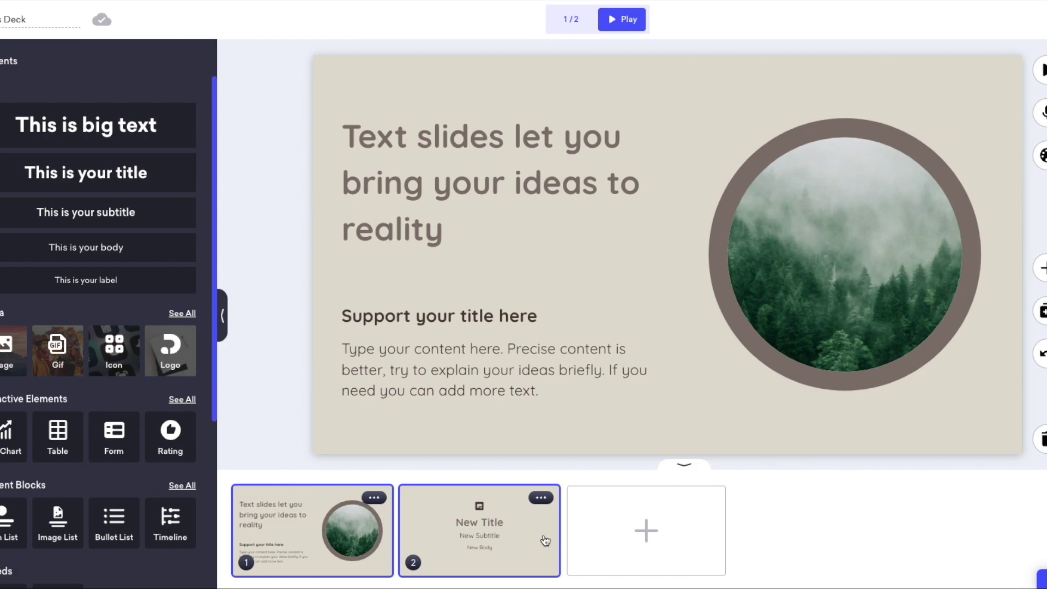
# Step: View slides 2 and 1, and inspect the editing options for slide 1's image and title
pyautogui.click(517, 537)
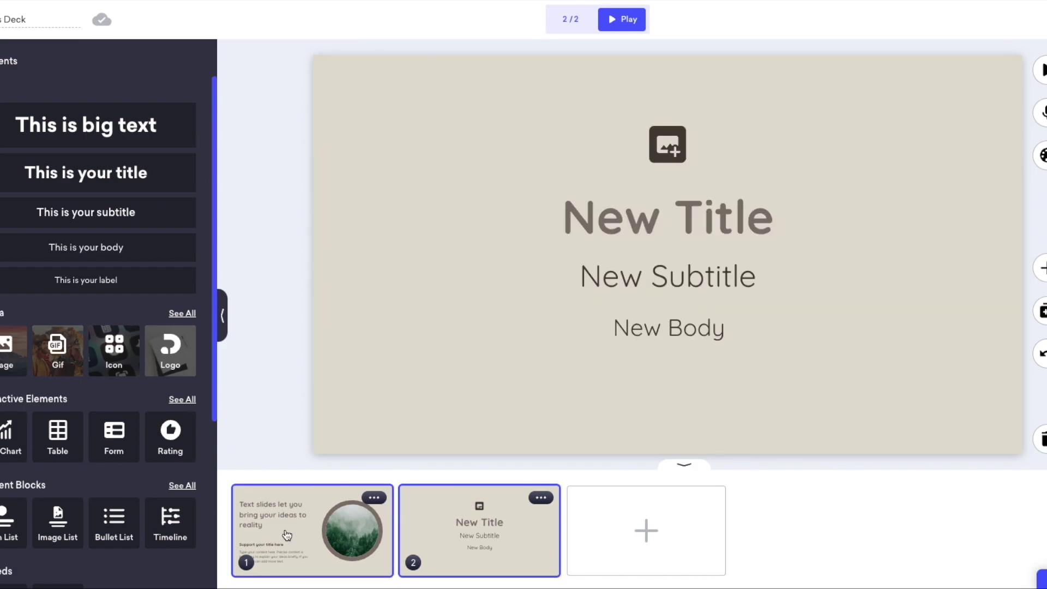
pyautogui.click(286, 535)
pyautogui.click(844, 253)
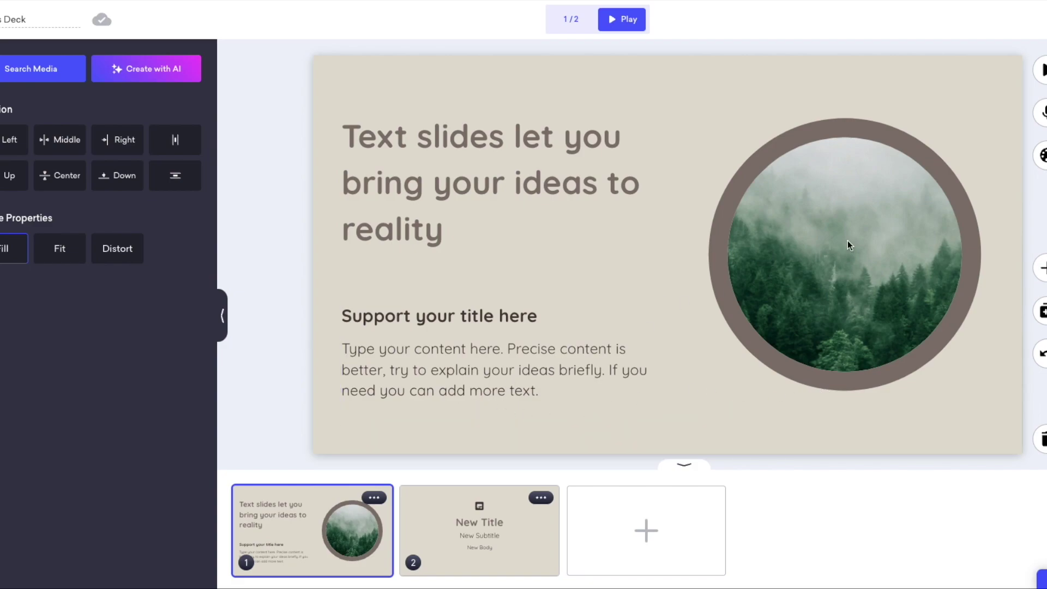
pyautogui.click(118, 79)
pyautogui.click(481, 294)
pyautogui.click(641, 250)
pyautogui.click(391, 161)
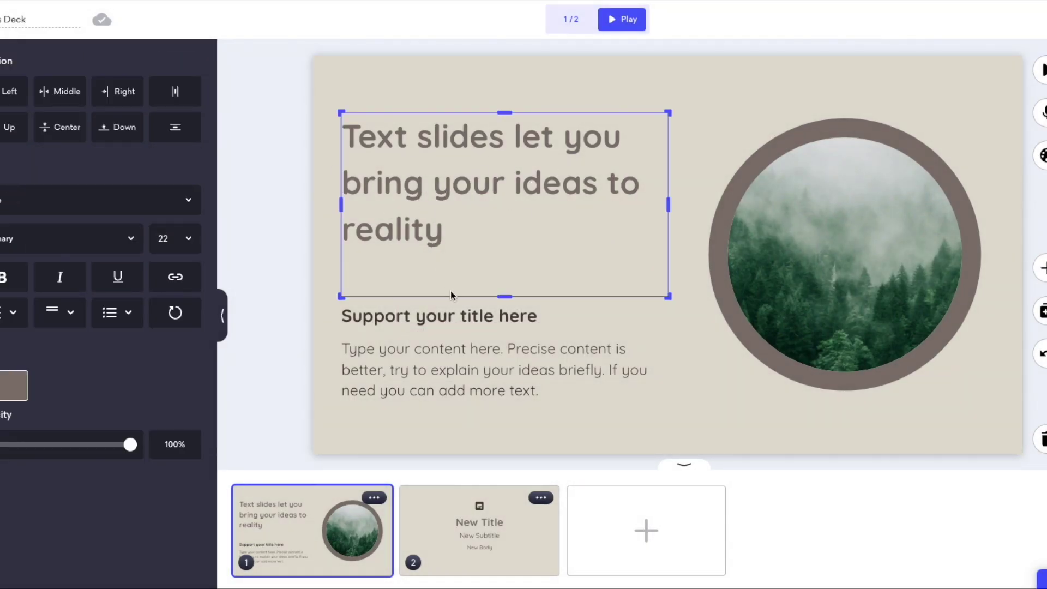
# Step: Check the AI Assistant's Tips feature in the from-scratch deck, and review the options for slide 1's title and image again
pyautogui.click(261, 261)
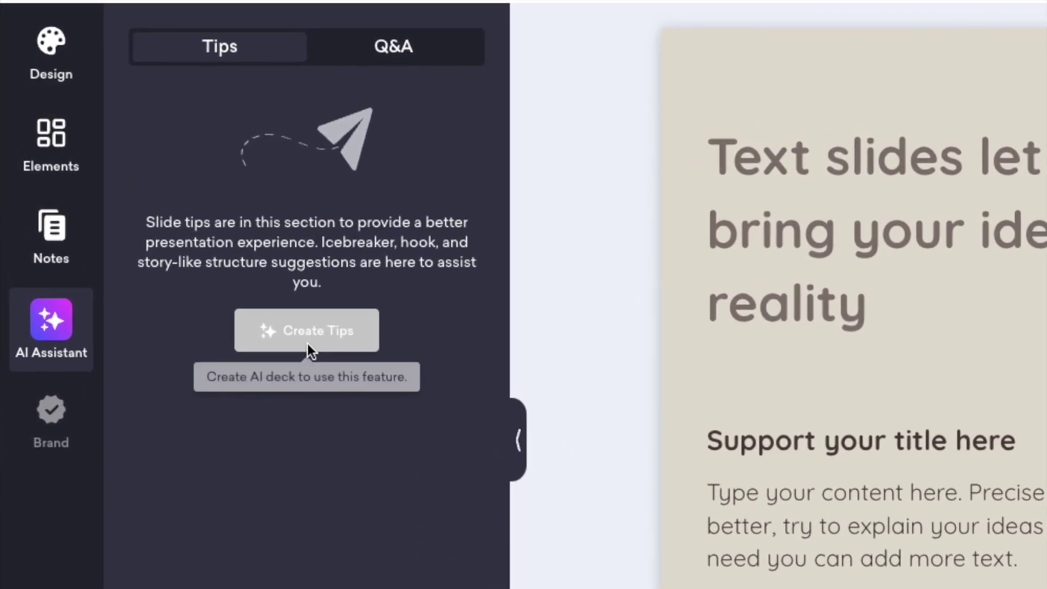
pyautogui.click(743, 516)
pyautogui.click(837, 469)
pyautogui.click(873, 260)
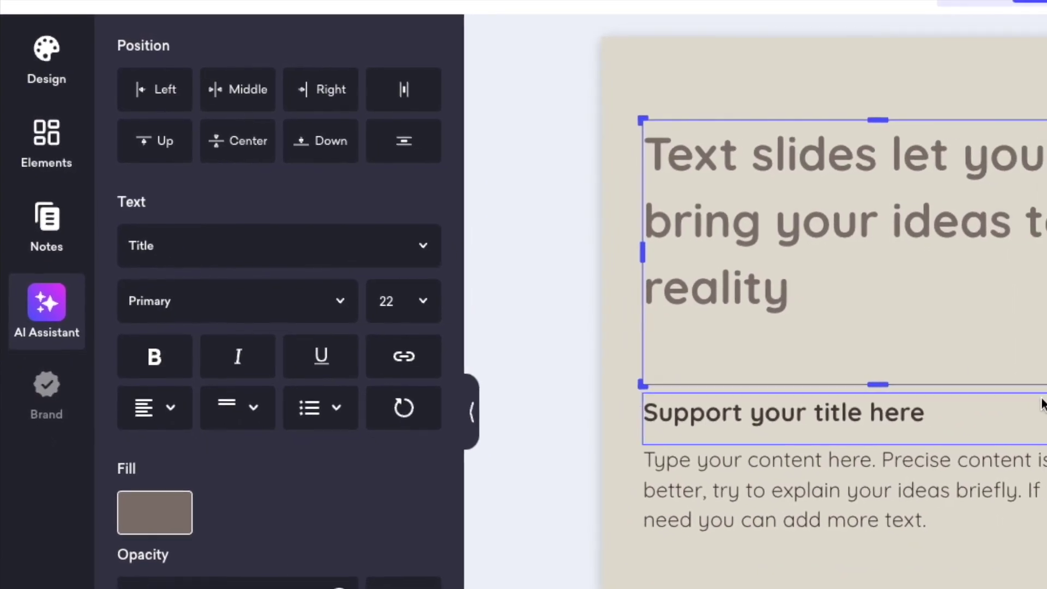
pyautogui.click(1040, 400)
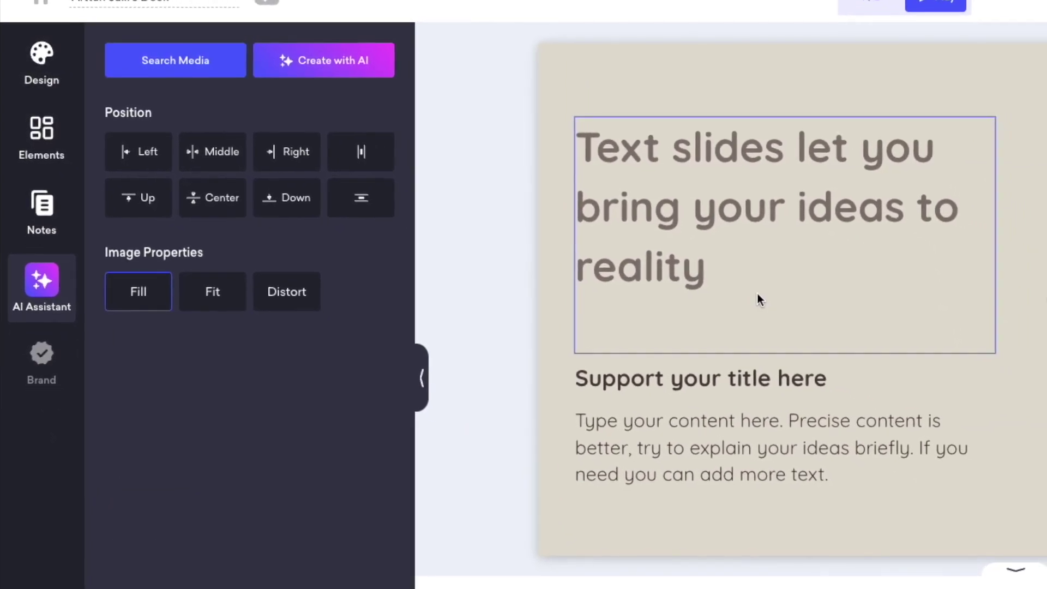
pyautogui.click(729, 579)
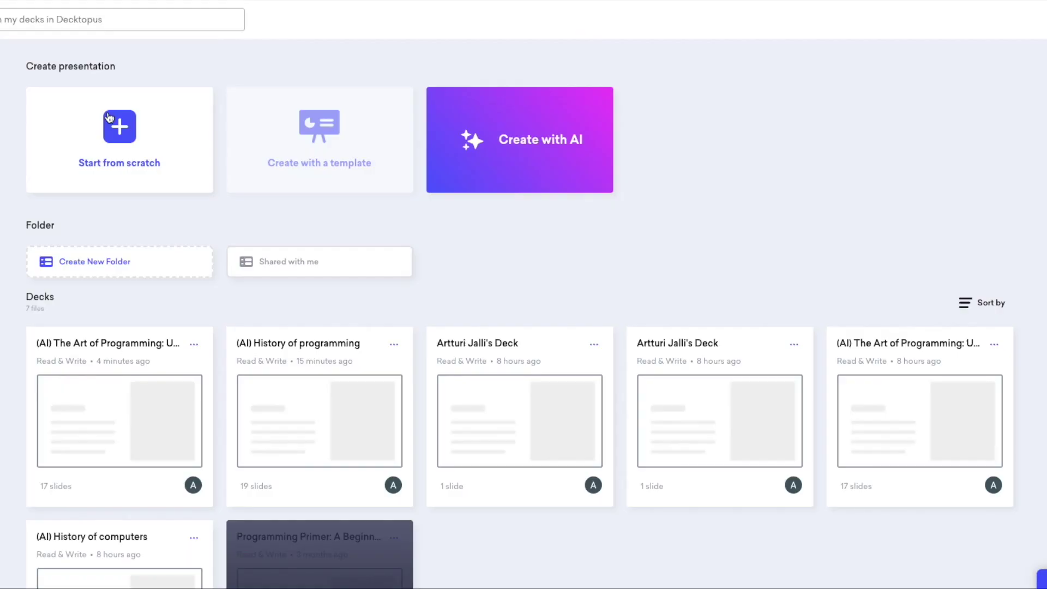
# Step: Open the 17-slide AI deck on The Art of Programming for editing, and go to slide 4, Importance of Programming
pyautogui.moveTo(360, 368)
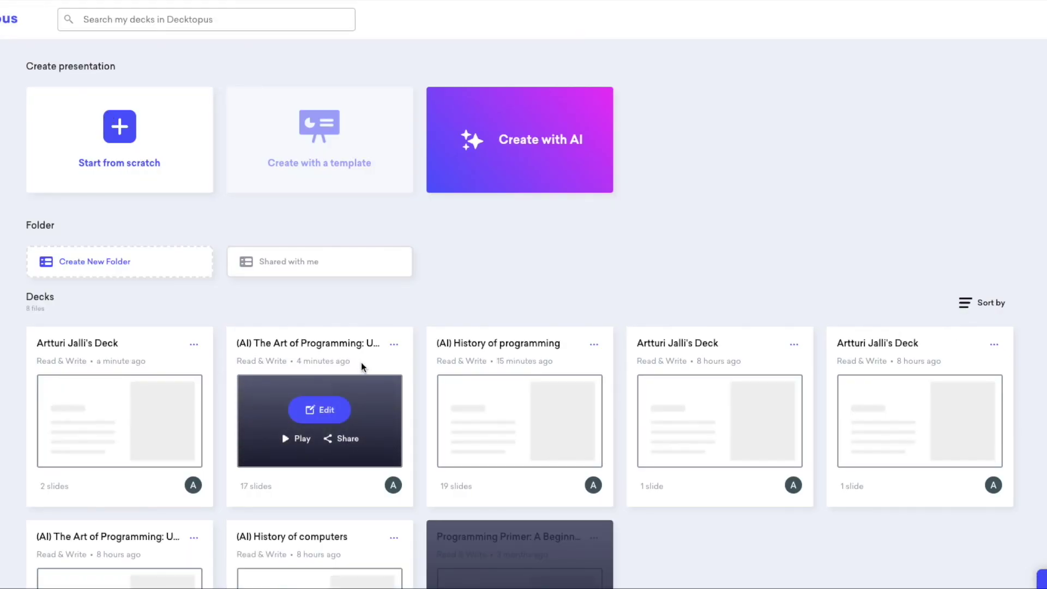
pyautogui.click(326, 414)
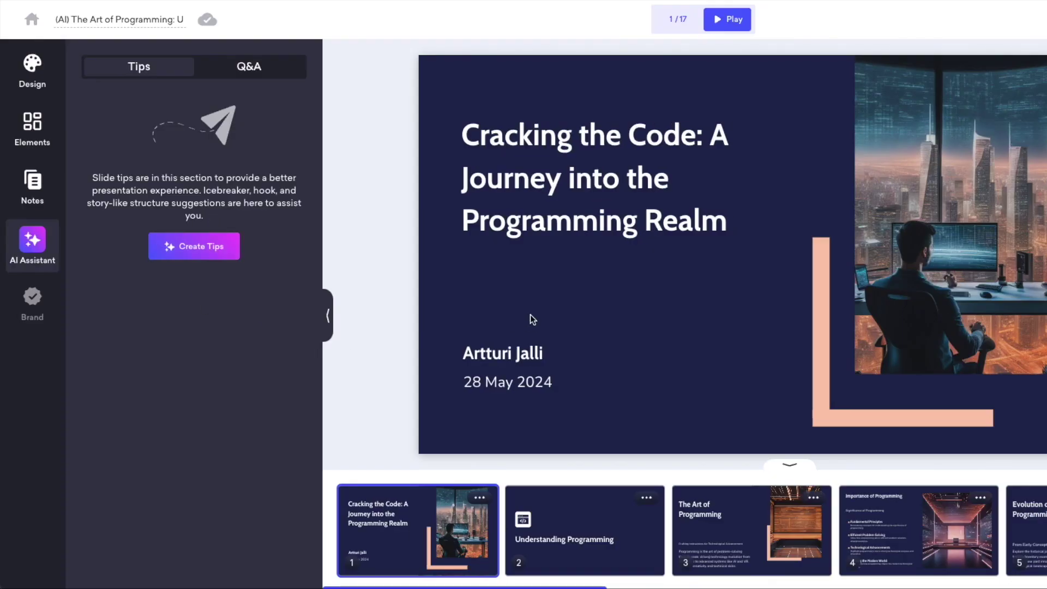
pyautogui.click(586, 568)
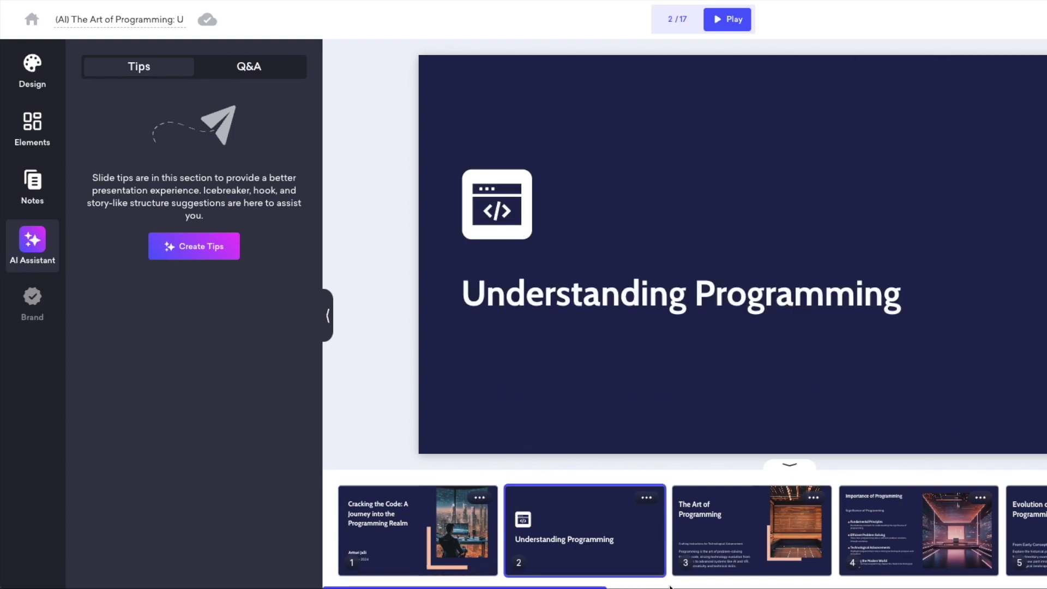
pyautogui.click(715, 542)
pyautogui.click(905, 537)
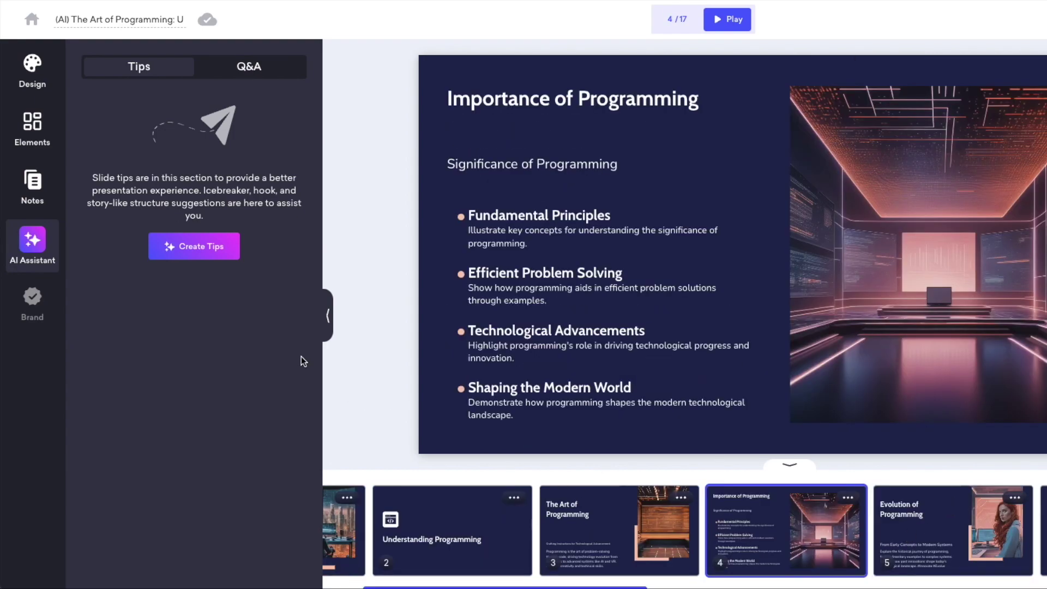
# Step: Generate AI presentation tips for the deck, and read the content preparation, engagement and delivery suggestions
pyautogui.click(188, 249)
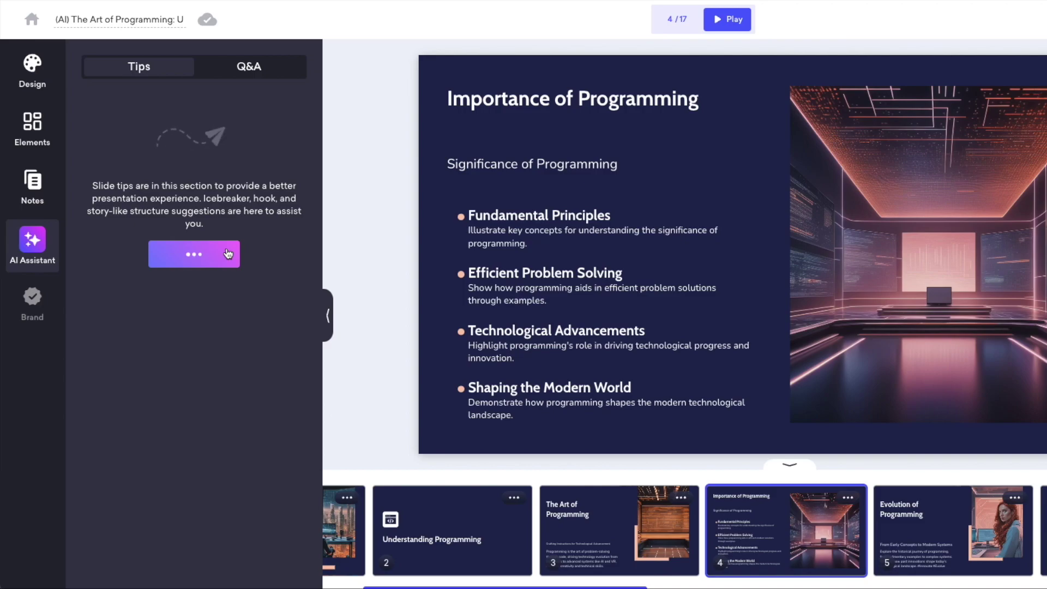
pyautogui.scroll(-10, 227, 247)
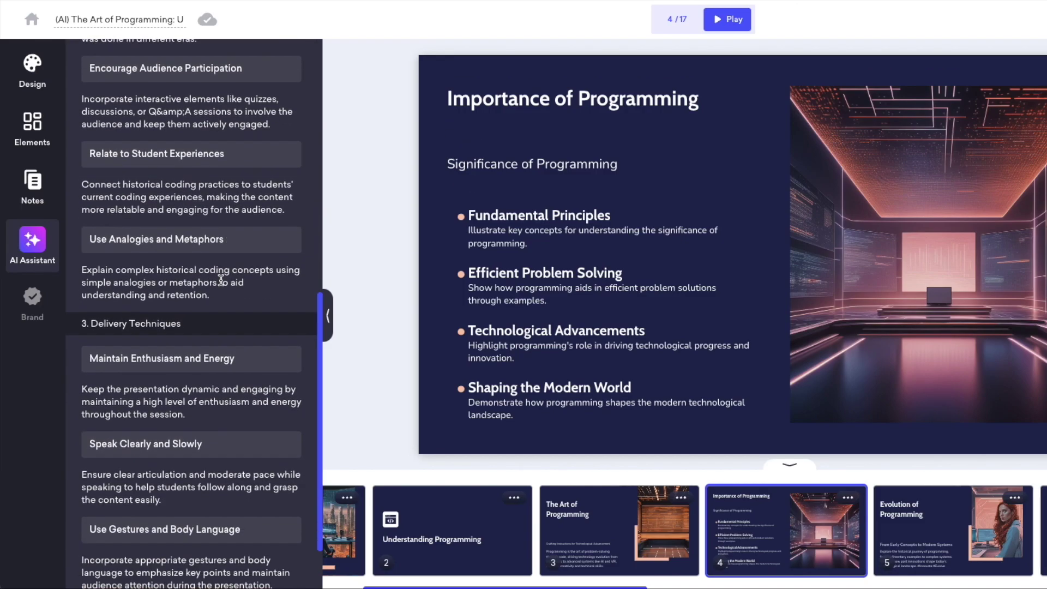
pyautogui.scroll(10, 220, 283)
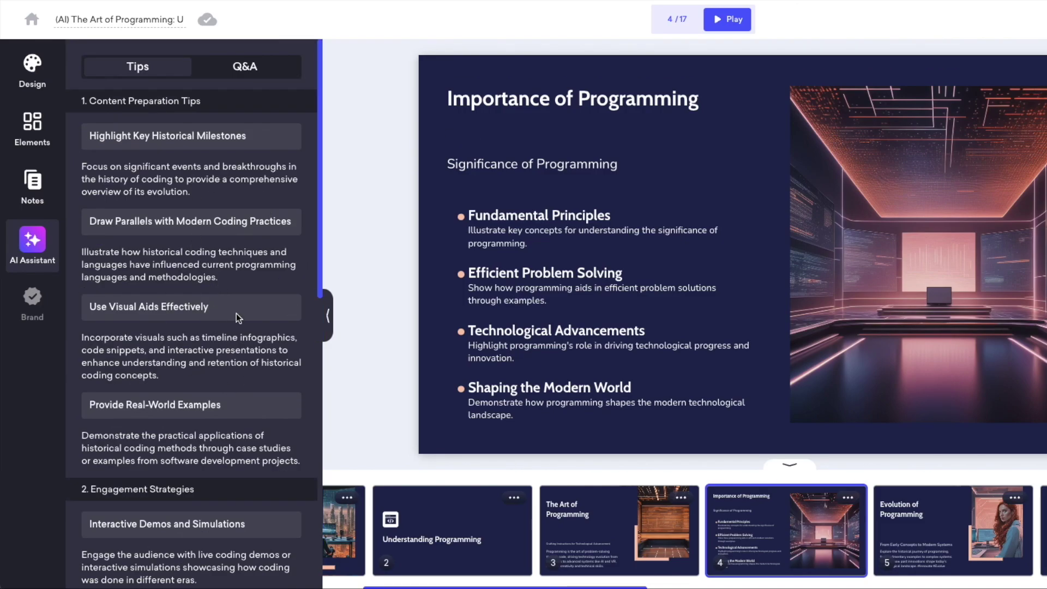
pyautogui.scroll(-10, 218, 272)
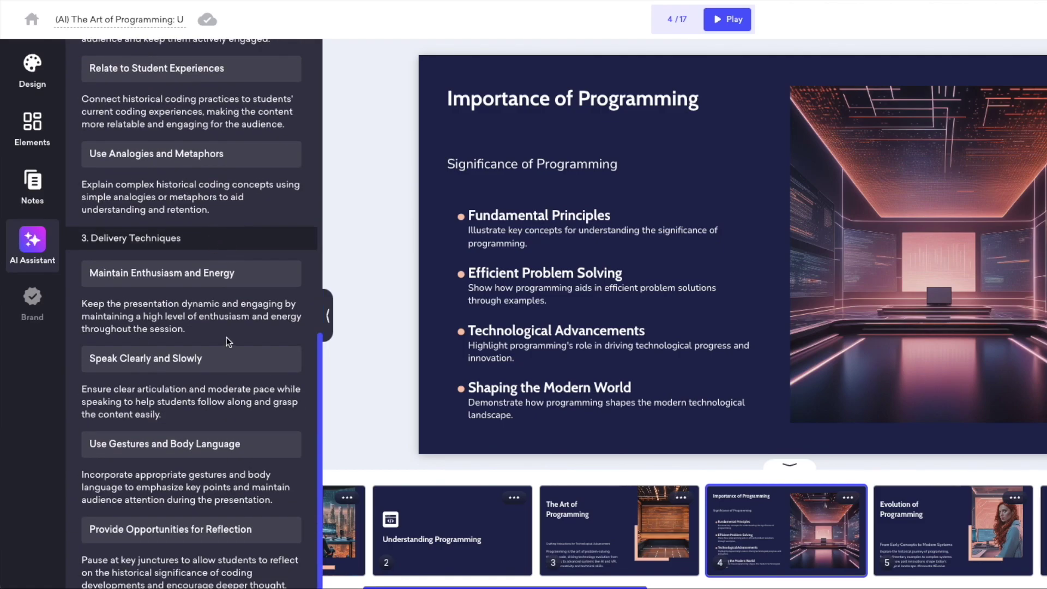
pyautogui.scroll(10, 224, 327)
pyautogui.moveTo(225, 284)
pyautogui.mouseDown()
pyautogui.moveTo(87, 263)
pyautogui.moveTo(70, 248)
pyautogui.mouseUp()
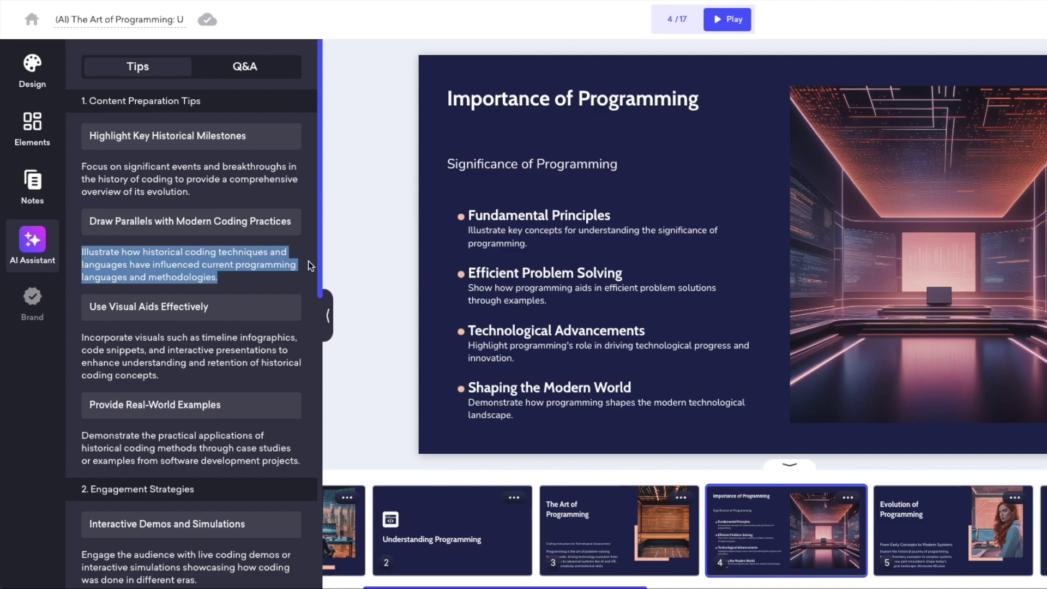
pyautogui.tripleClick(242, 172)
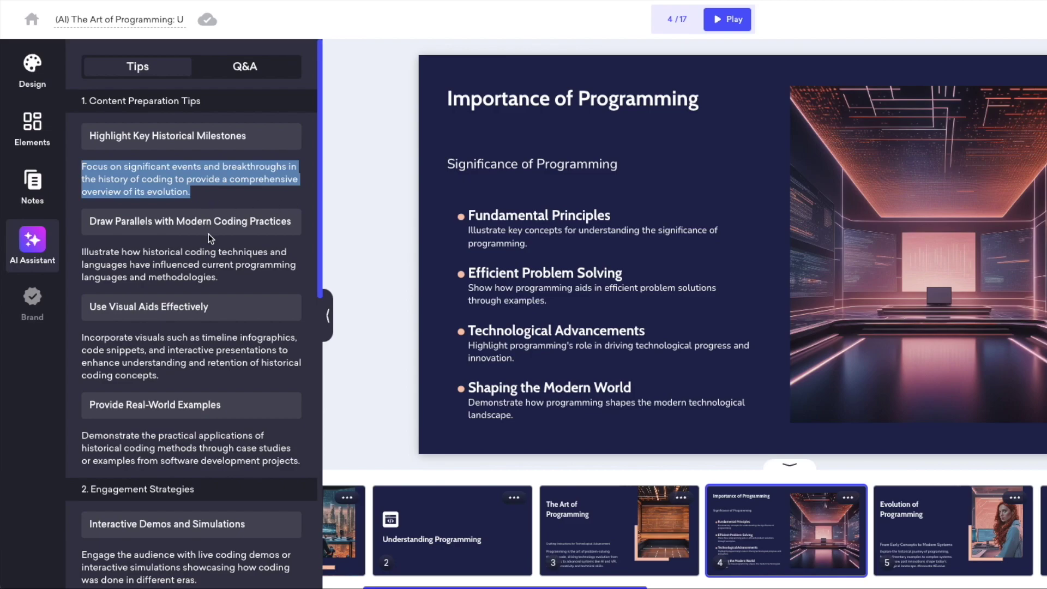
pyautogui.tripleClick(212, 252)
pyautogui.click(227, 279)
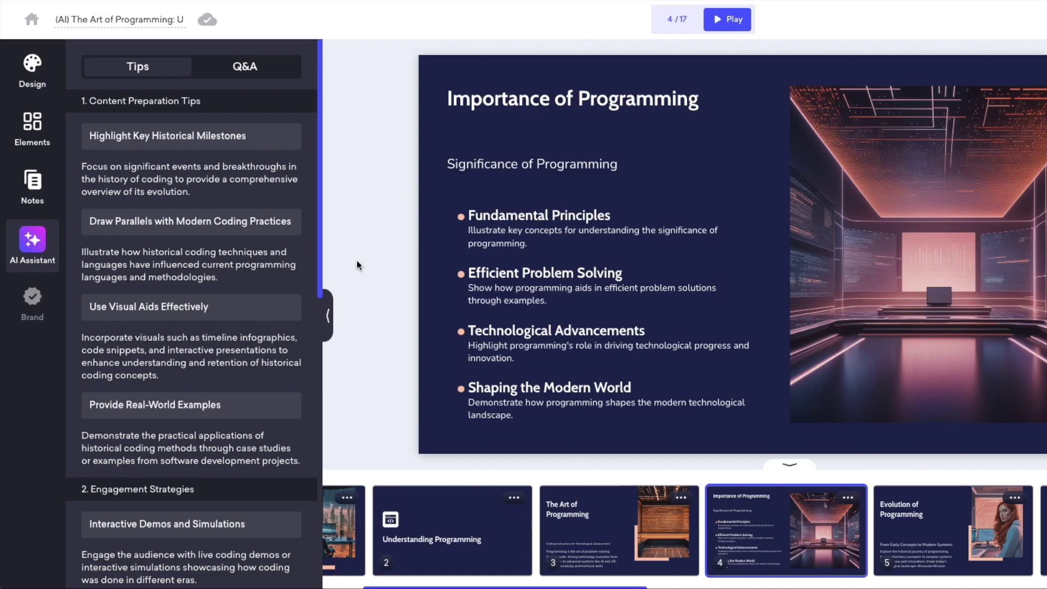
# Step: Return to the deck list, open the "(AI) History of programming" deck for editing, and view slides 2 and 3
pyautogui.click(31, 22)
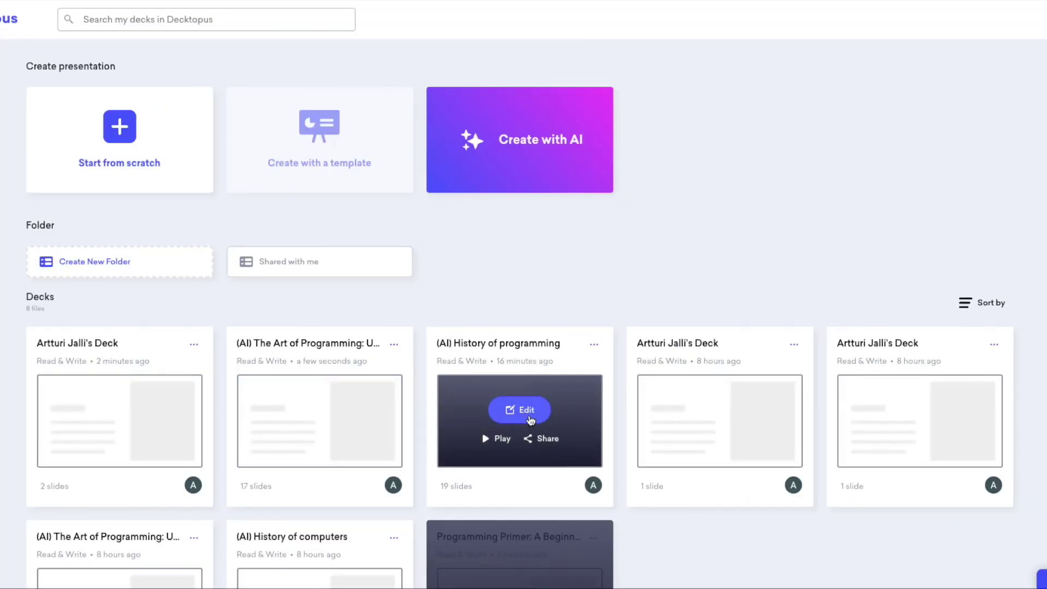
pyautogui.click(527, 413)
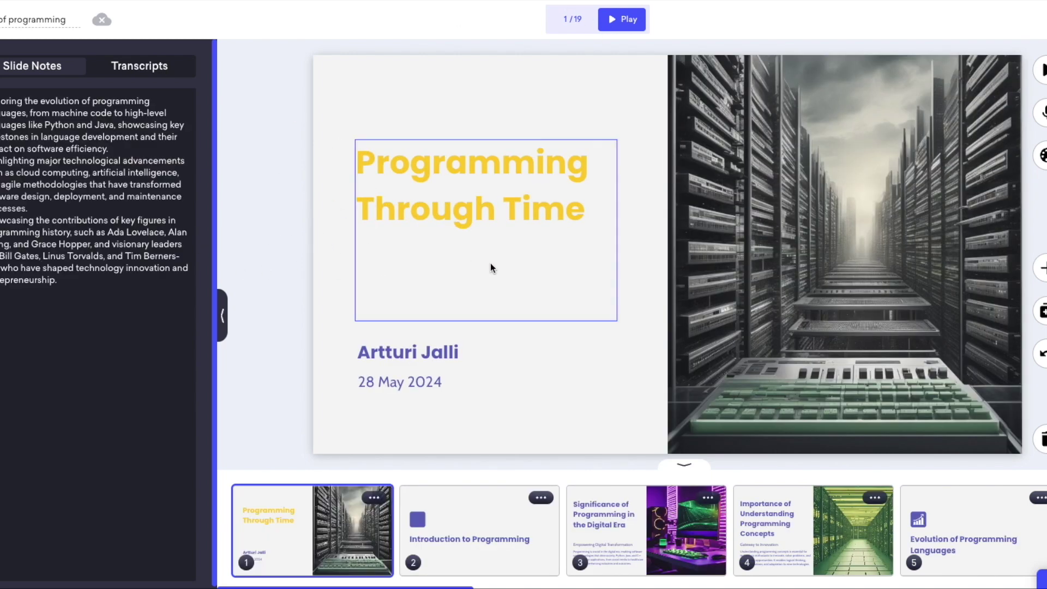
pyautogui.click(469, 564)
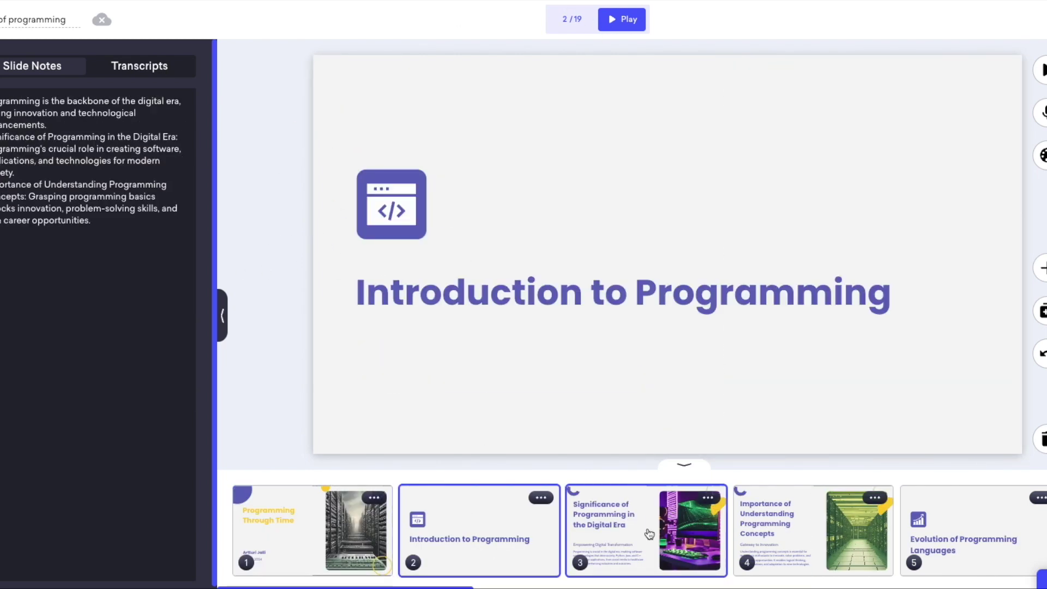
pyautogui.click(649, 533)
# Step: Review slides 5 to 9 of the History of programming deck, covering programming languages and software development
pyautogui.moveTo(394, 587); pyautogui.dragTo(519, 587)
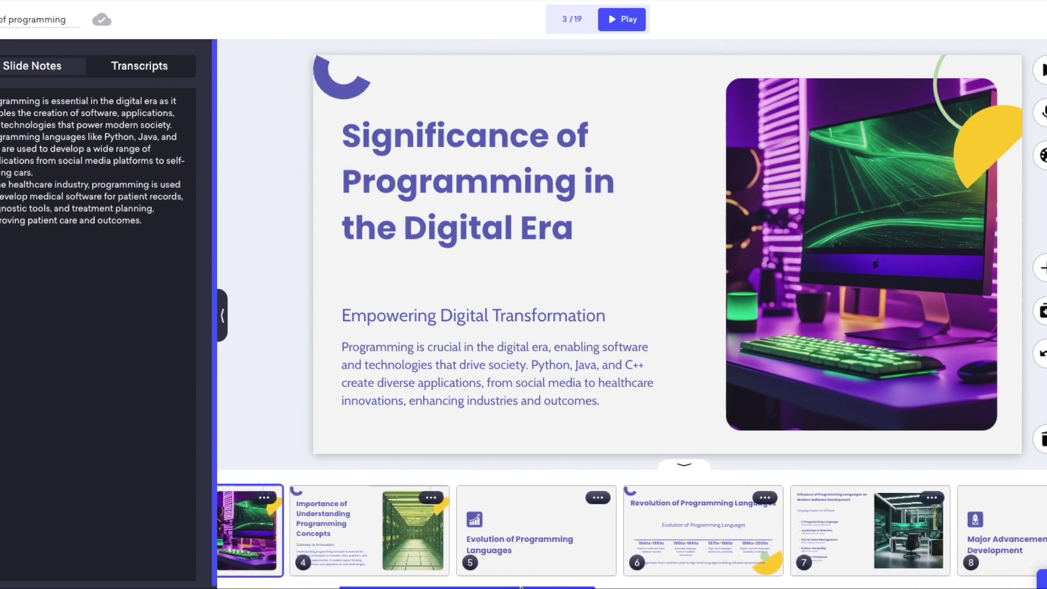
pyautogui.click(507, 545)
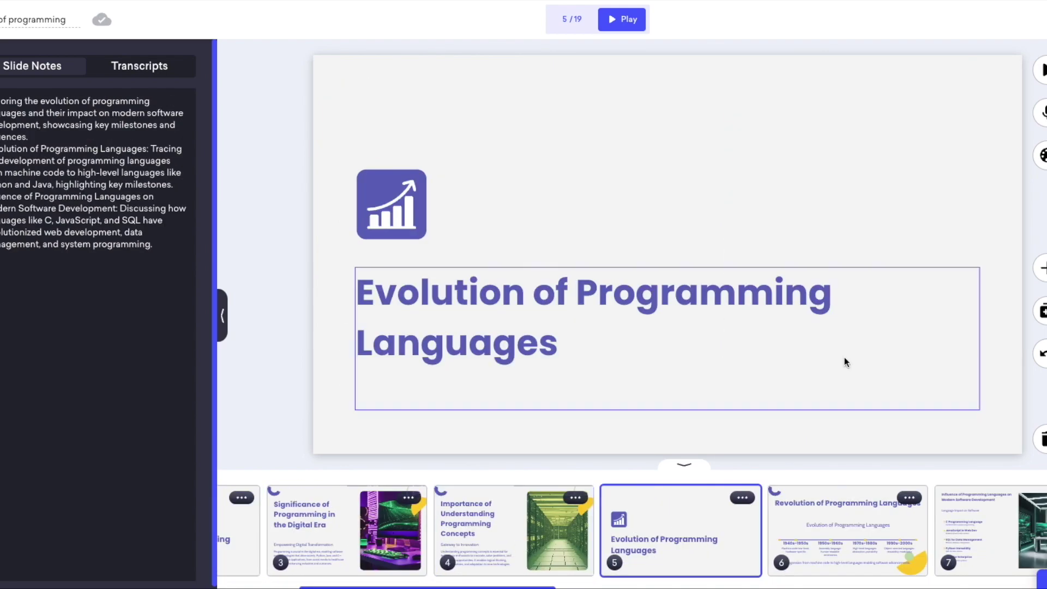
pyautogui.click(860, 544)
pyautogui.moveTo(583, 587); pyautogui.dragTo(629, 588)
pyautogui.click(660, 539)
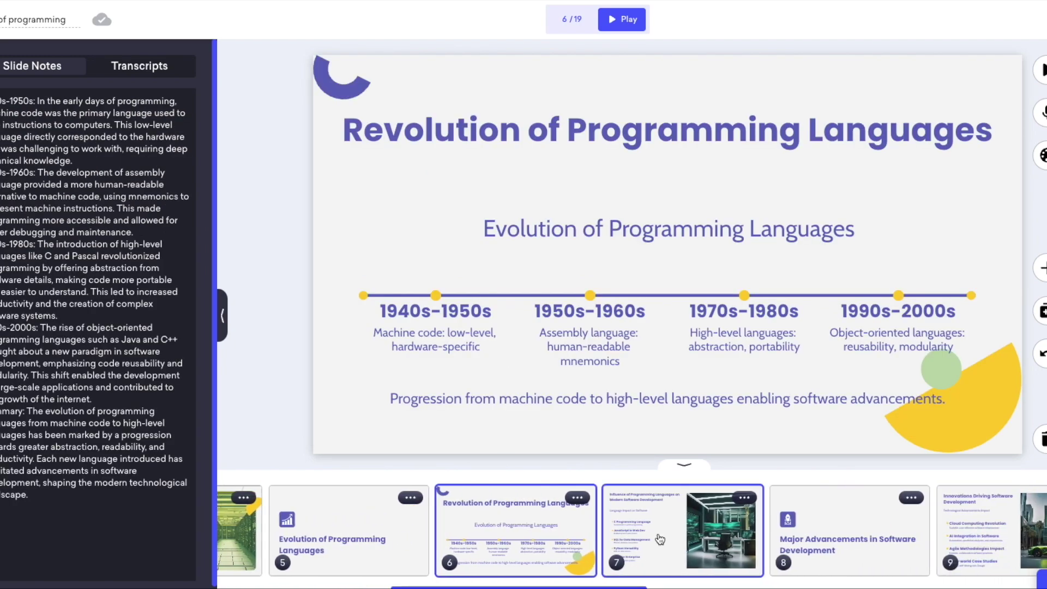
pyautogui.click(850, 515)
pyautogui.click(847, 532)
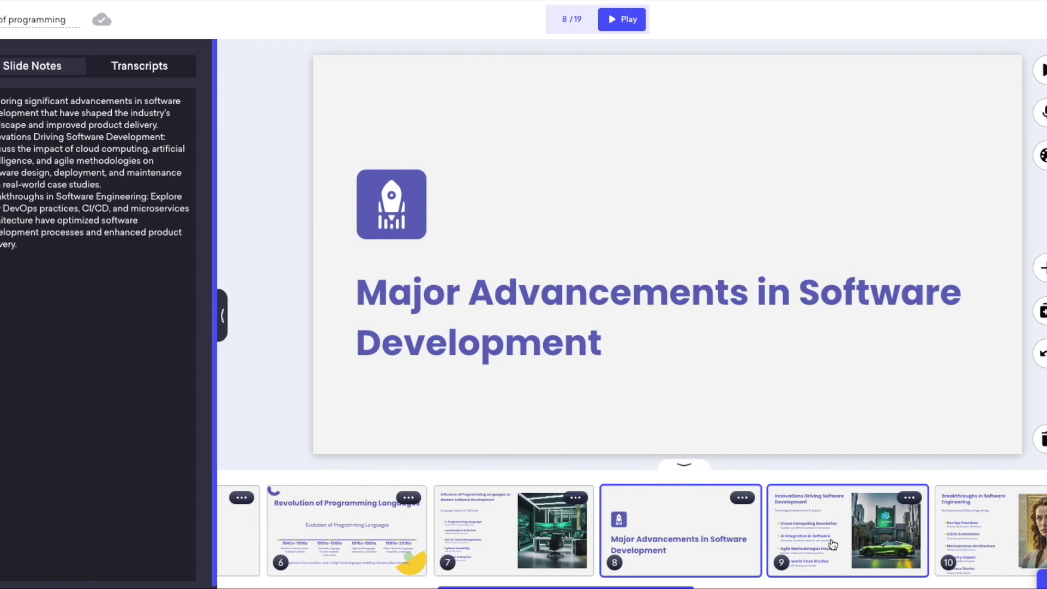
# Step: Review slides 12 and 16 on programming pioneers and interactive infographics, and return to the deck list
pyautogui.moveTo(656, 586); pyautogui.dragTo(759, 586)
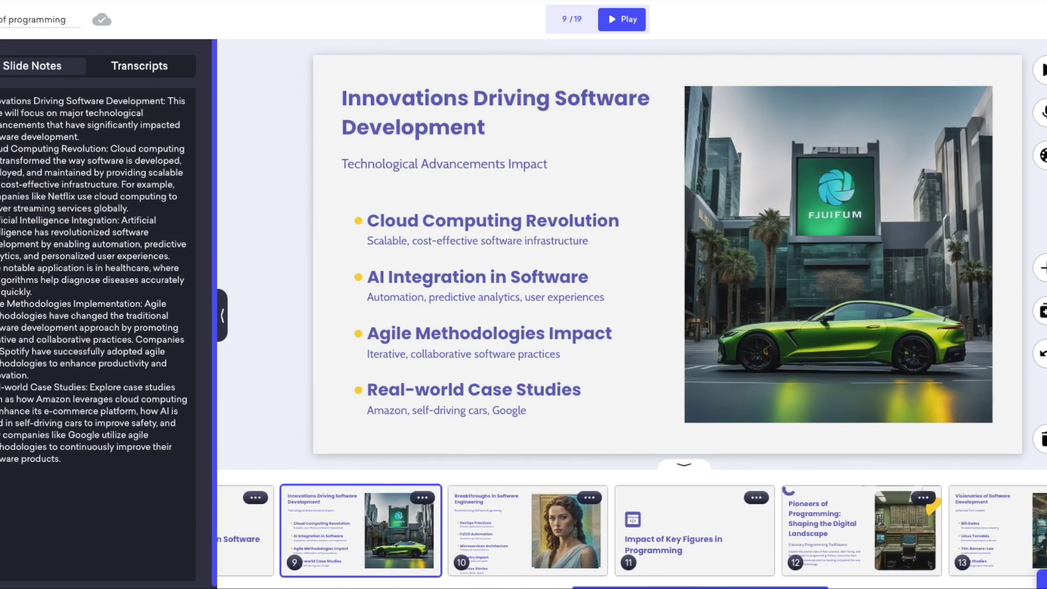
pyautogui.click(818, 543)
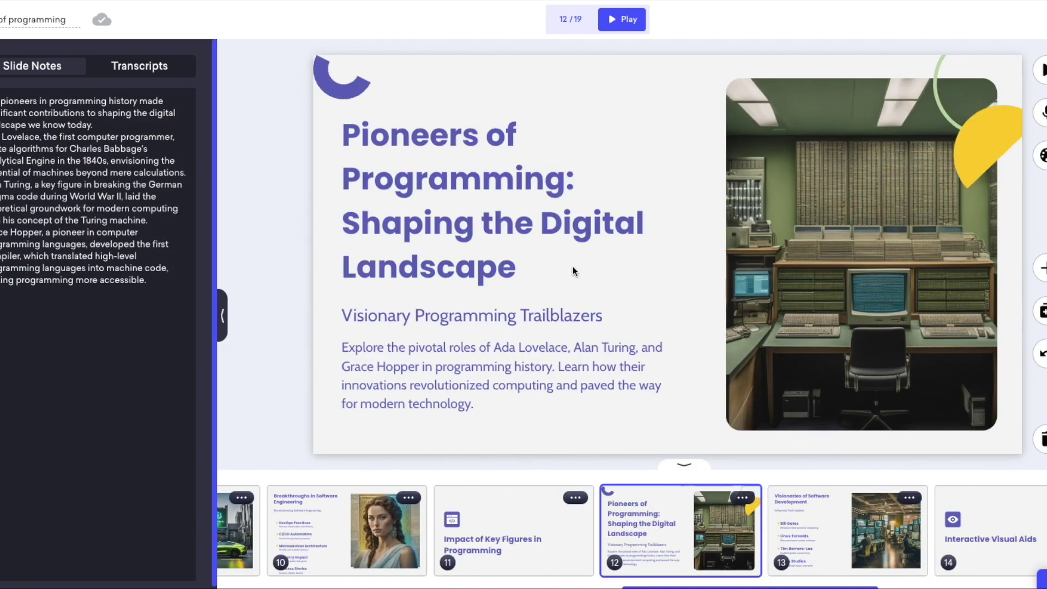
pyautogui.moveTo(807, 586); pyautogui.dragTo(927, 587)
pyautogui.click(889, 529)
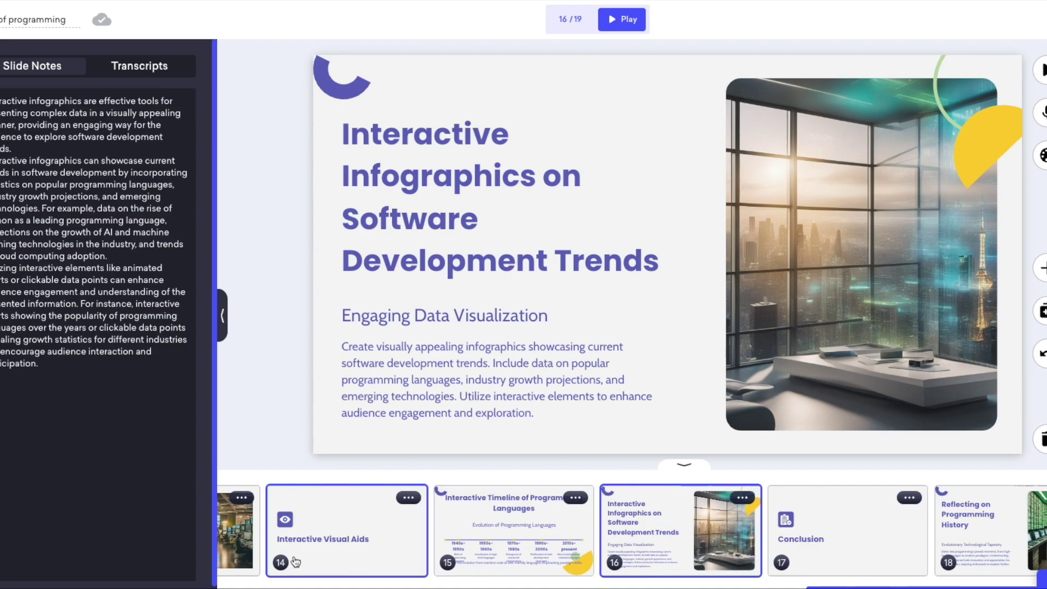
pyautogui.moveTo(880, 587); pyautogui.dragTo(290, 587)
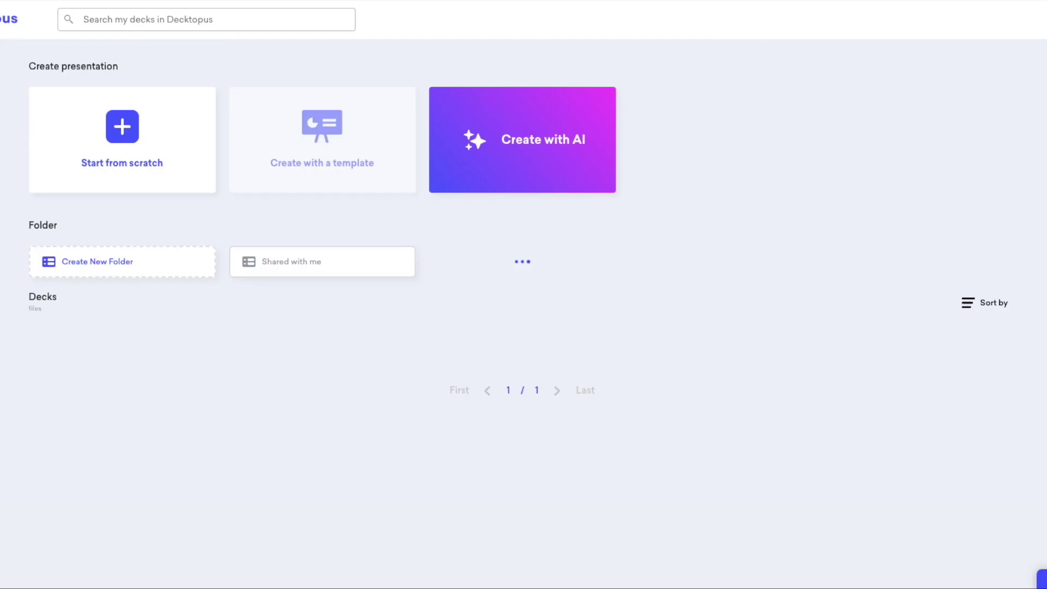
# Step: Start another presentation from scratch with a template from the Elegant design category
pyautogui.click(134, 146)
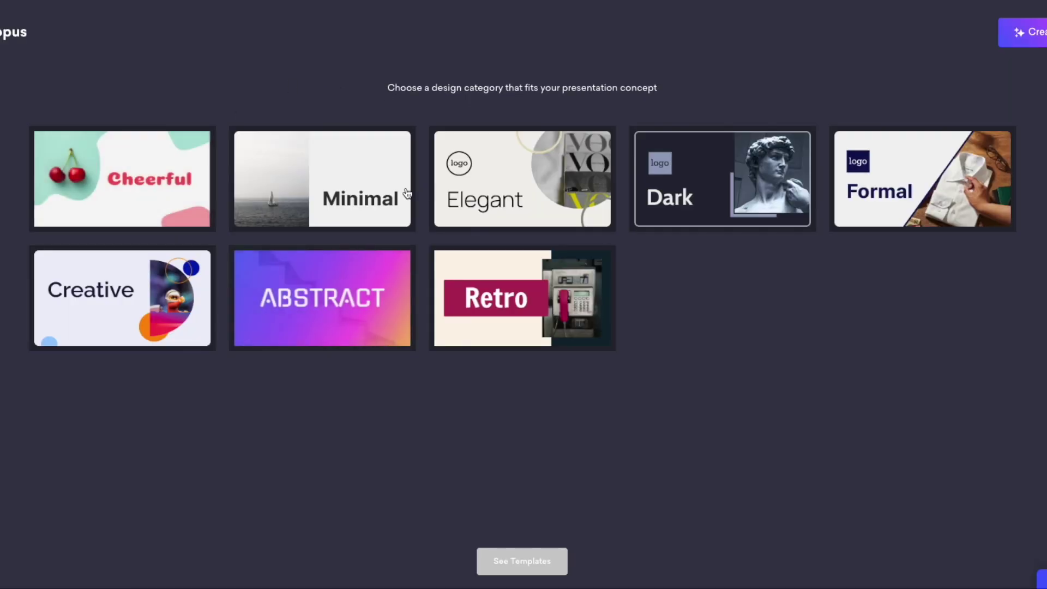
pyautogui.click(549, 197)
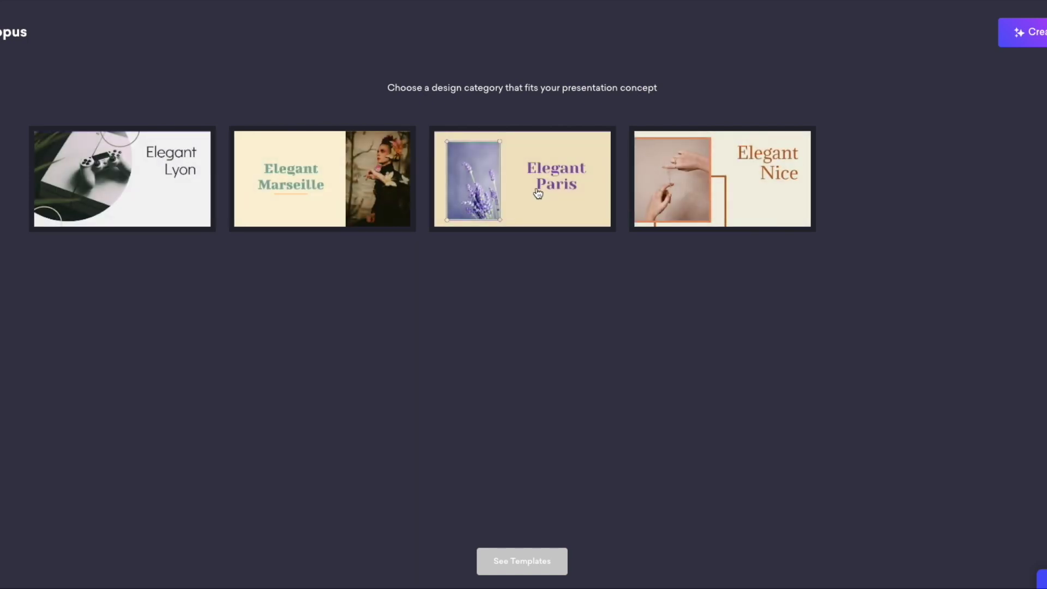
pyautogui.click(651, 206)
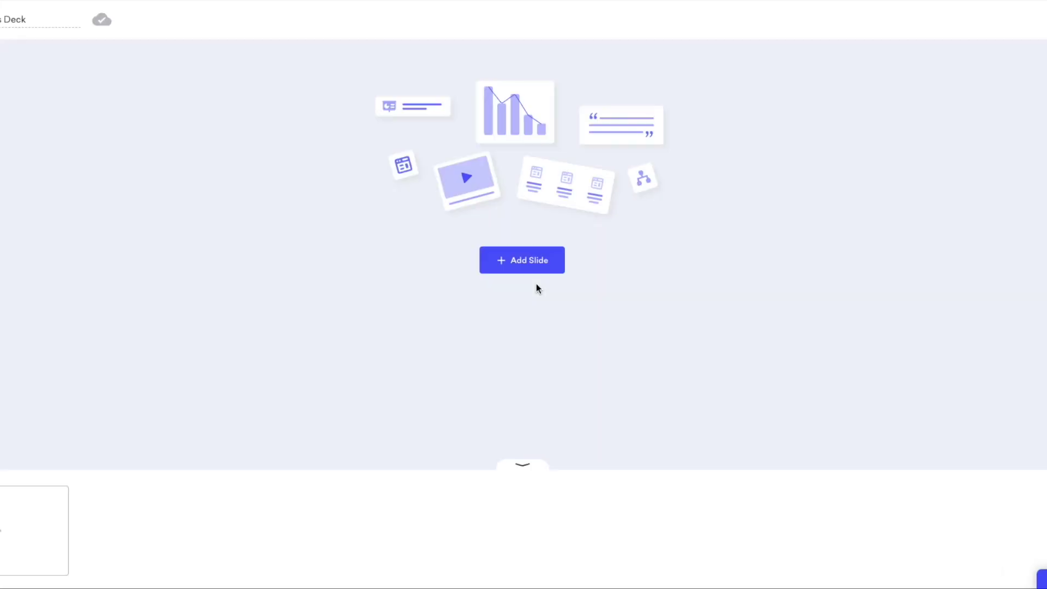
# Step: Add the first slide to the empty deck using the Cover layout
pyautogui.click(549, 266)
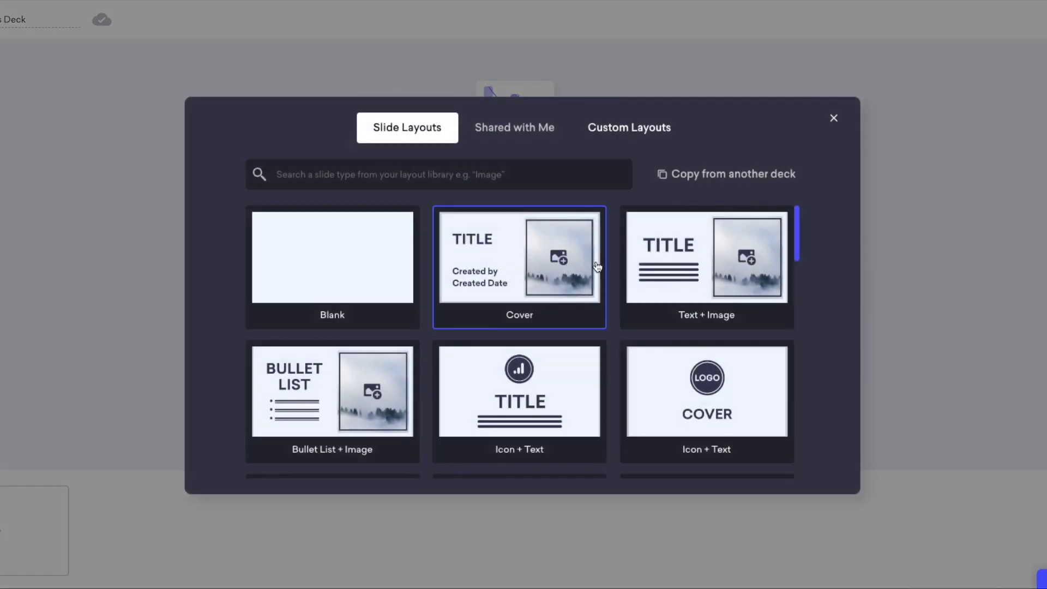
pyautogui.click(568, 264)
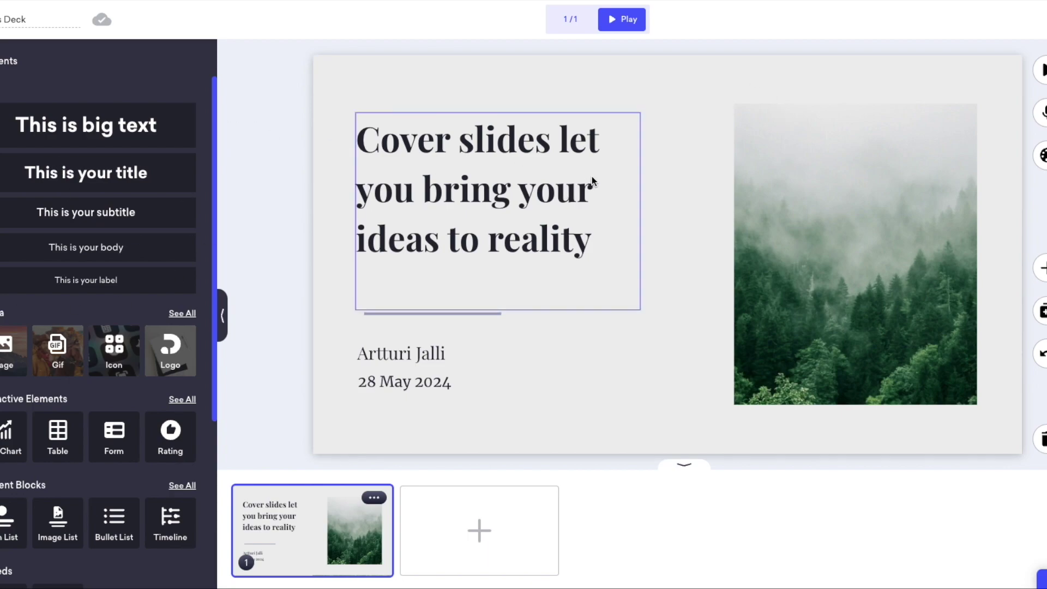
pyautogui.scroll(-1, 129, 218)
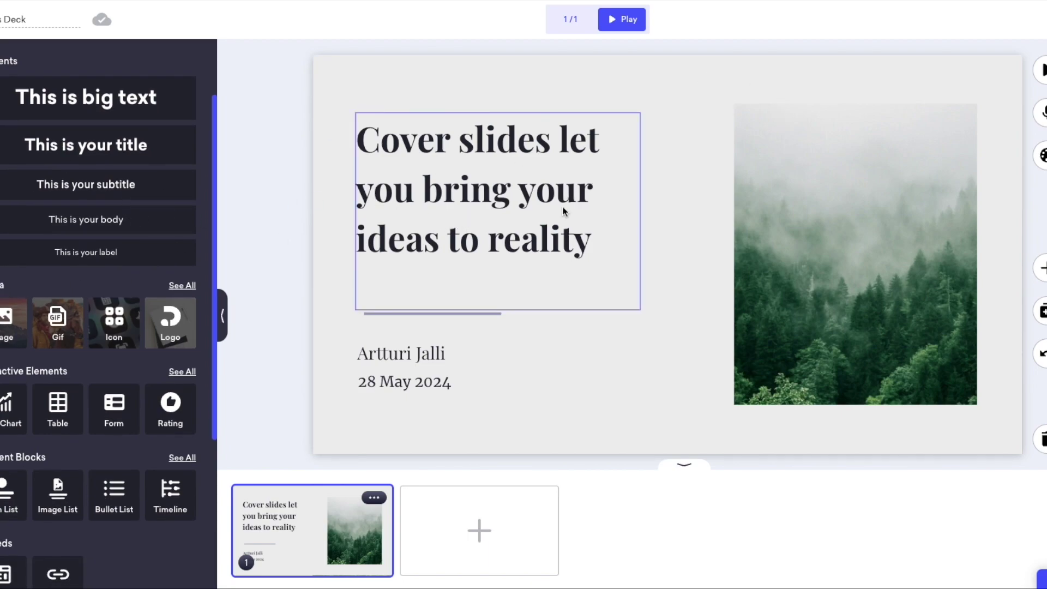